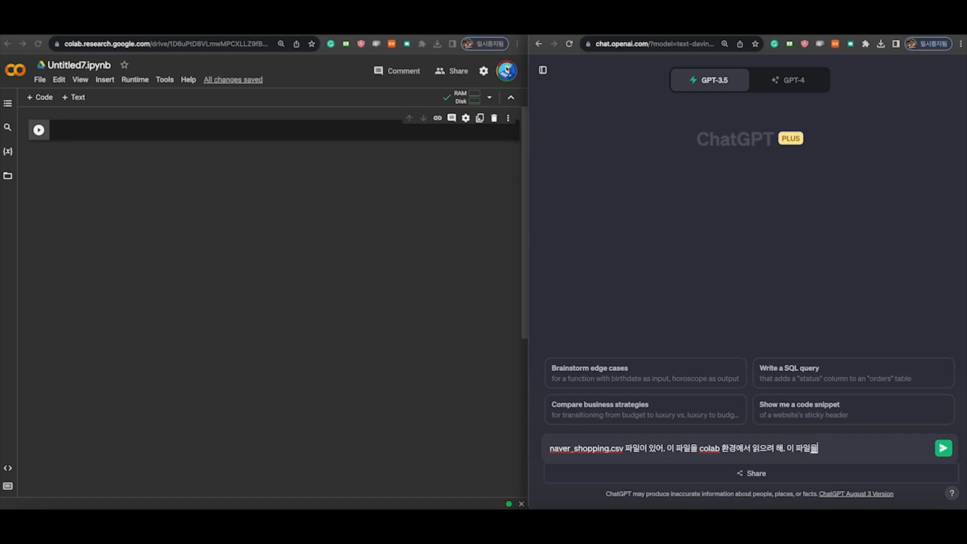
# Complete the ChatGPT prompt about reading naver_shopping.csv in Colab with "이 파일을 읽는 파이썬 코드를 작성해줘." and send it.
pyautogui.write('드를 작성해줘.')
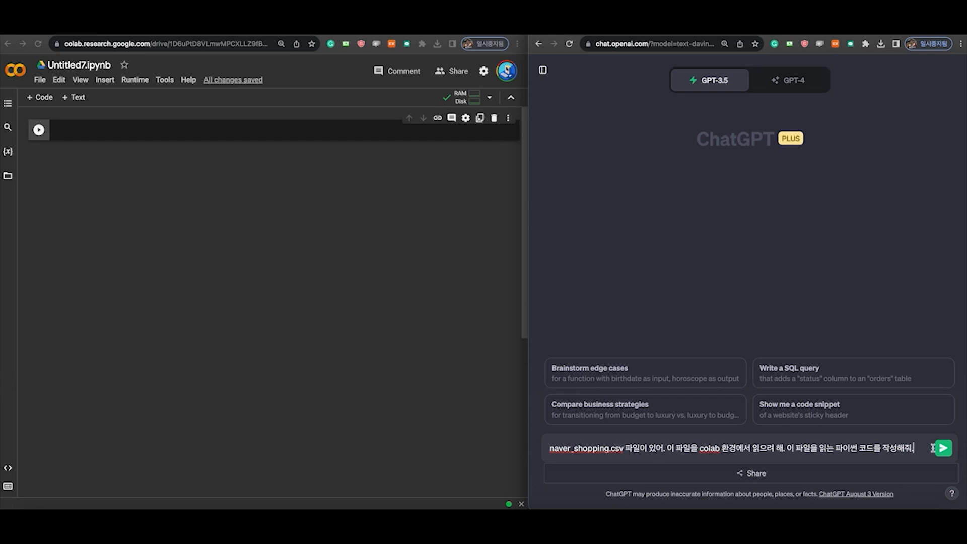
pyautogui.press('Return')
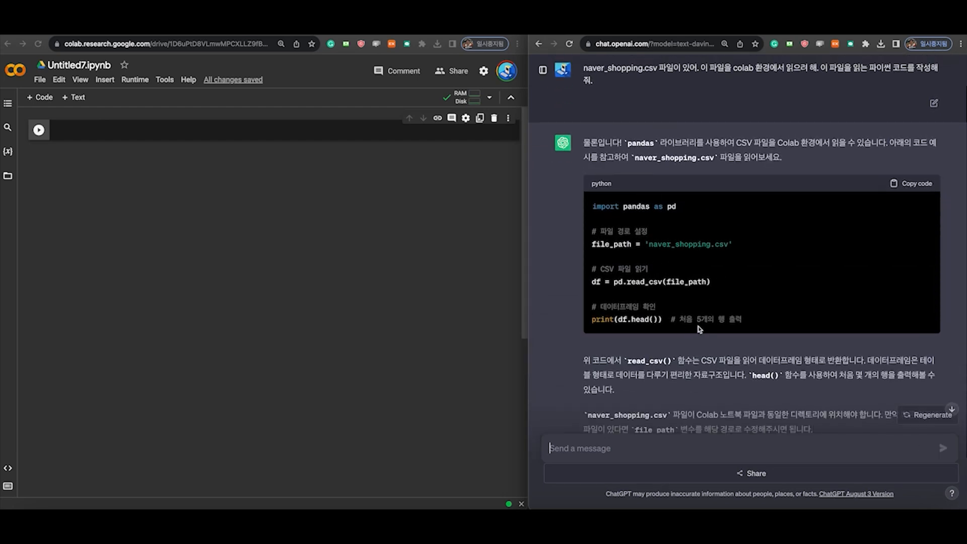
# Copy the generated pandas code for reading naver_shopping.csv into the empty Colab cell and run it.
pyautogui.click(906, 171)
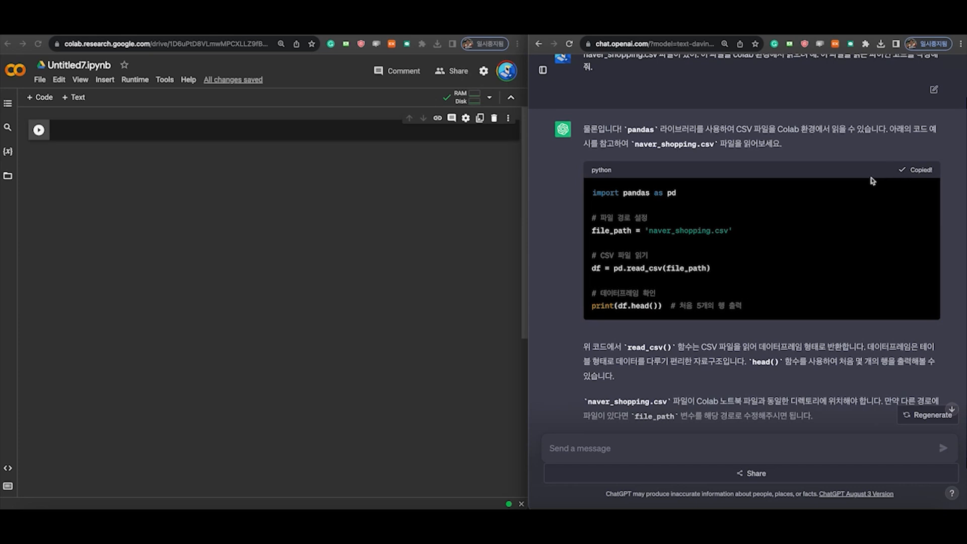
pyautogui.click(317, 133)
pyautogui.write("import pandas as pd  # 파일 경로 설정 file_path = 'naver_shopping.csv'  # CSV 파일 읽기 df = pd.read_csv(file_path)  # 데이터프레임 확인 print(df.head())  # 처음 5개의 행 출력")
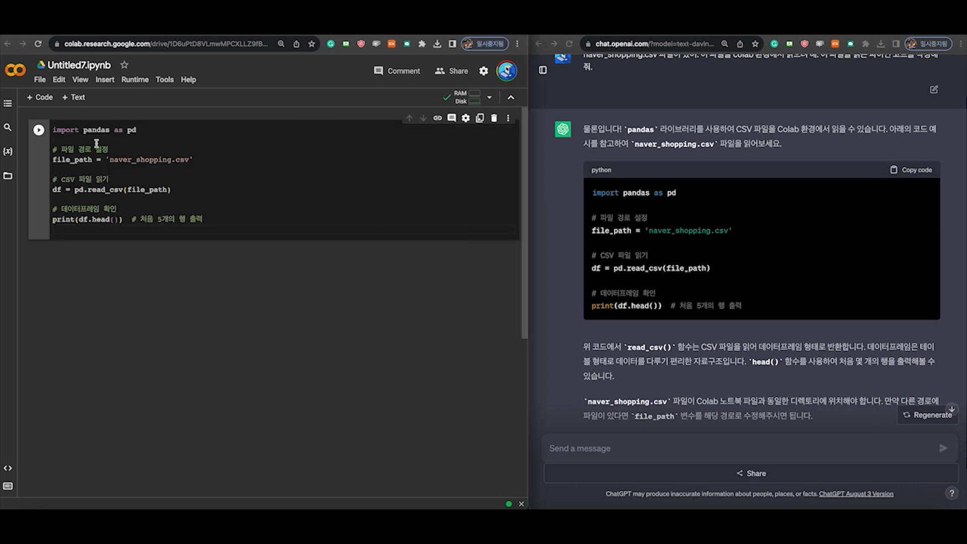
pyautogui.click(39, 129)
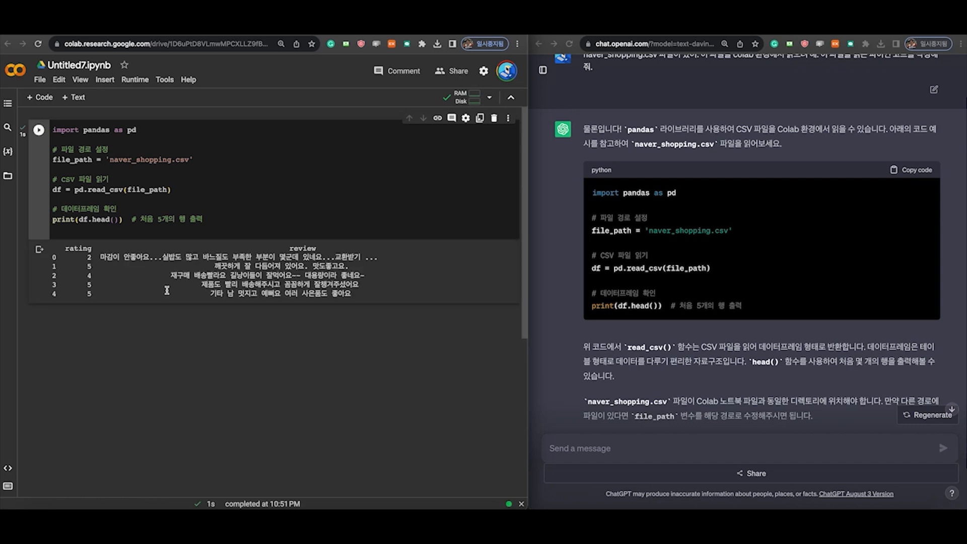
# Replace the print(df.head()) line with df, rerun the cell and review the rating and review columns in the output table.
pyautogui.click(213, 214)
pyautogui.hotkey('shift', 'Home')
pyautogui.write('d')
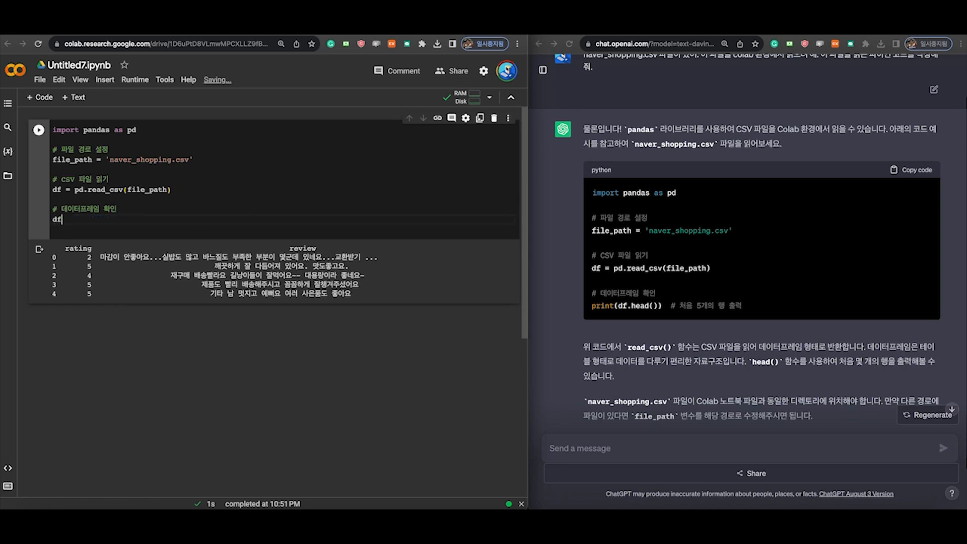
pyautogui.hotkey('shift', 'Return')
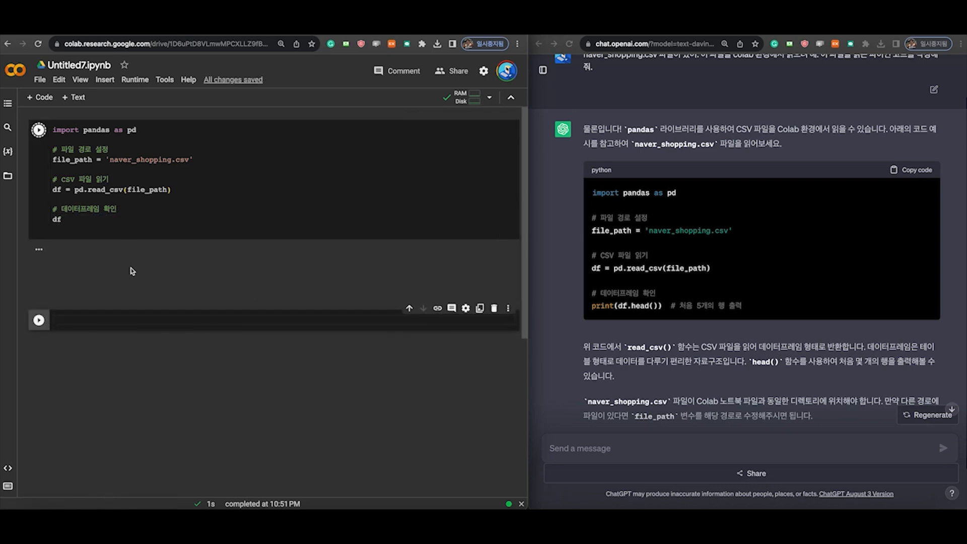
pyautogui.scroll(3, 208, 230)
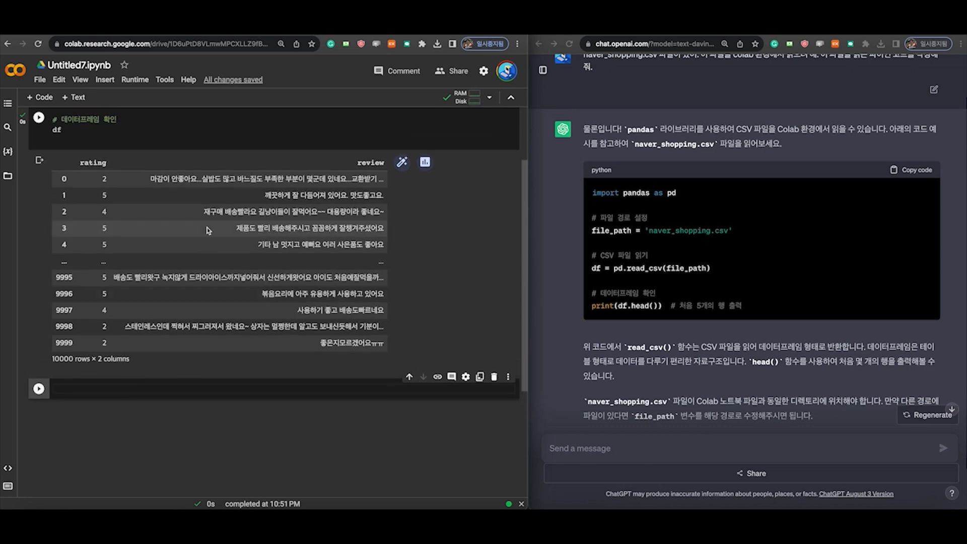
pyautogui.scroll(1, 208, 230)
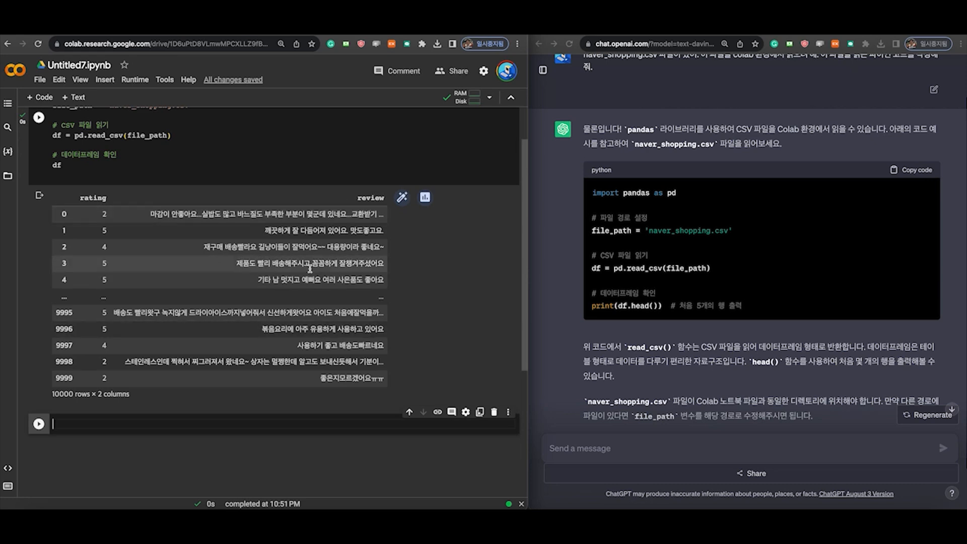
pyautogui.scroll(1, 201, 242)
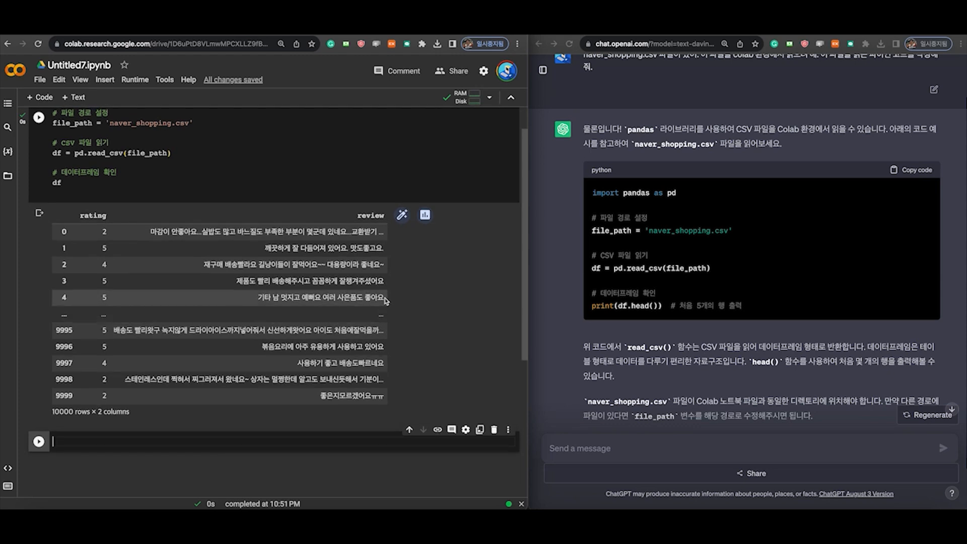
pyautogui.scroll(1, 236, 271)
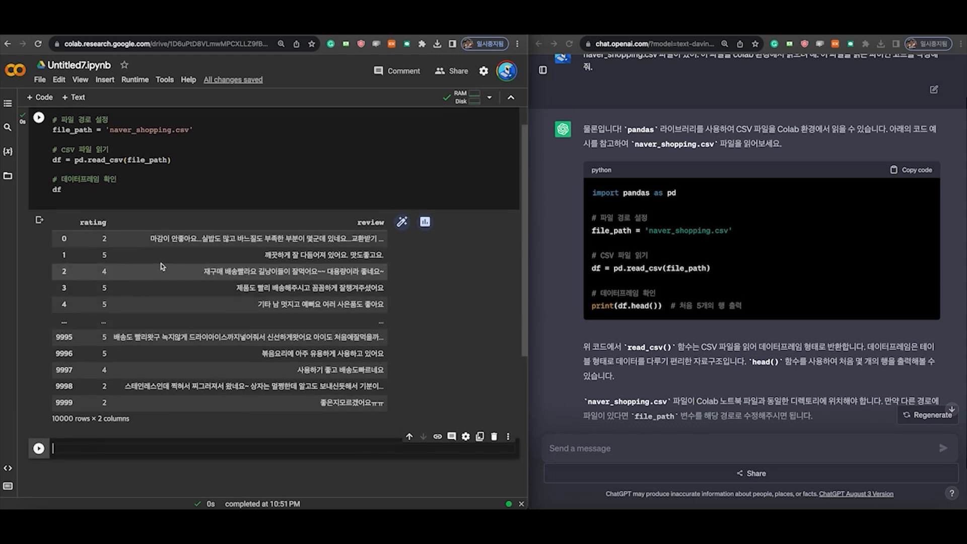
pyautogui.scroll(1, 121, 254)
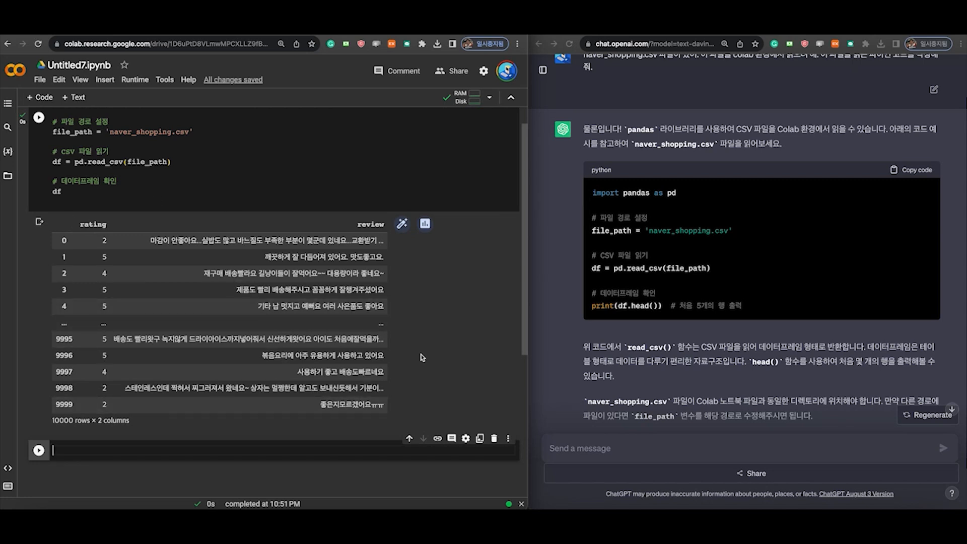
pyautogui.scroll(-1, 424, 387)
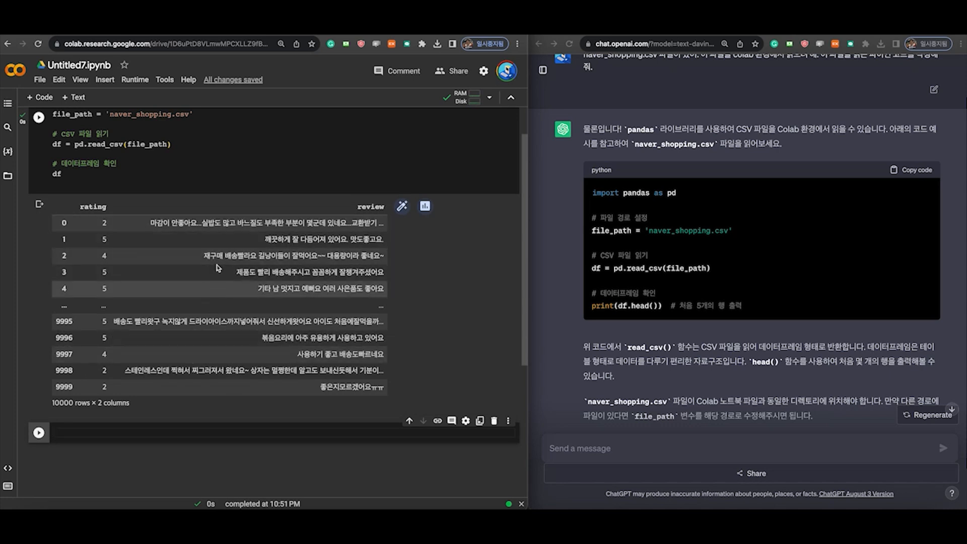
# Send ChatGPT the prompt "rating 열을 X축으로 하고, Y축을 그 갯수로 하는 막대형 그래프를 그려줘".
pyautogui.click(654, 446)
pyautogui.scroll(-2, 730, 343)
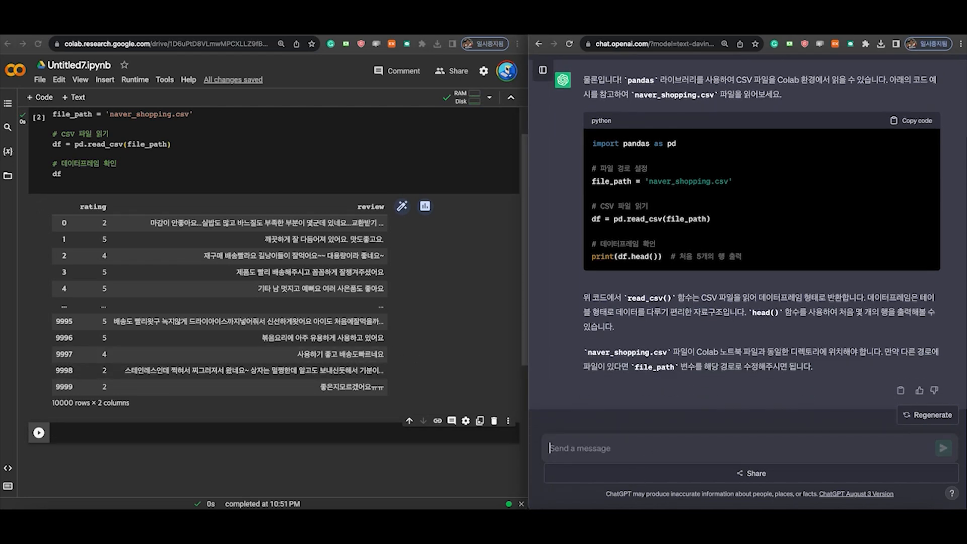
pyautogui.write('rating 열을 X')
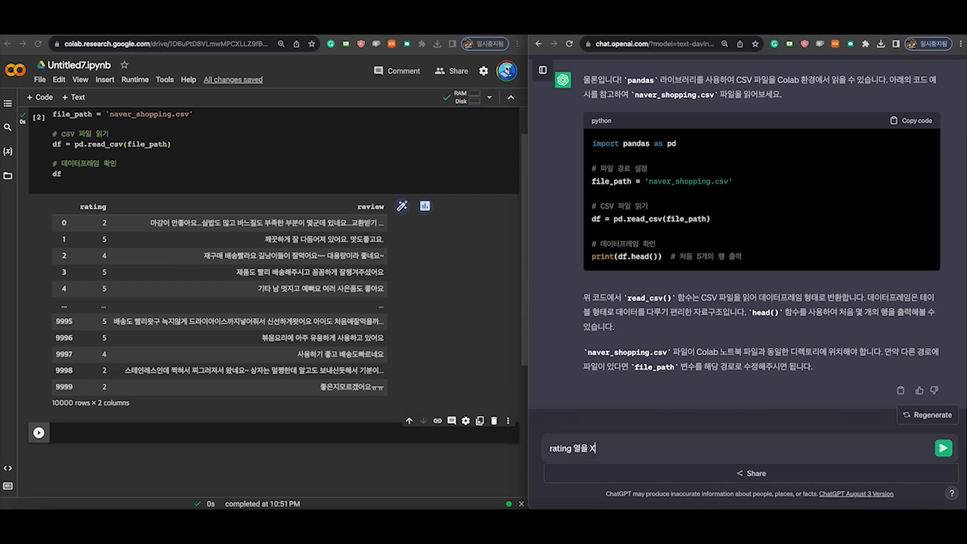
pyautogui.write('축으로 해고, Y축을 그 갯수로 하는 막대형 그래프를 그려줘')
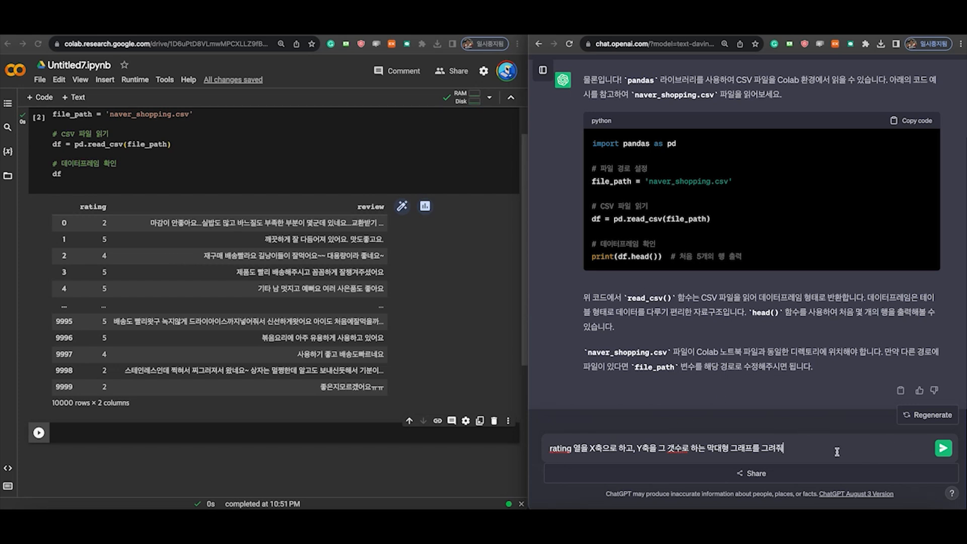
pyautogui.press('Return')
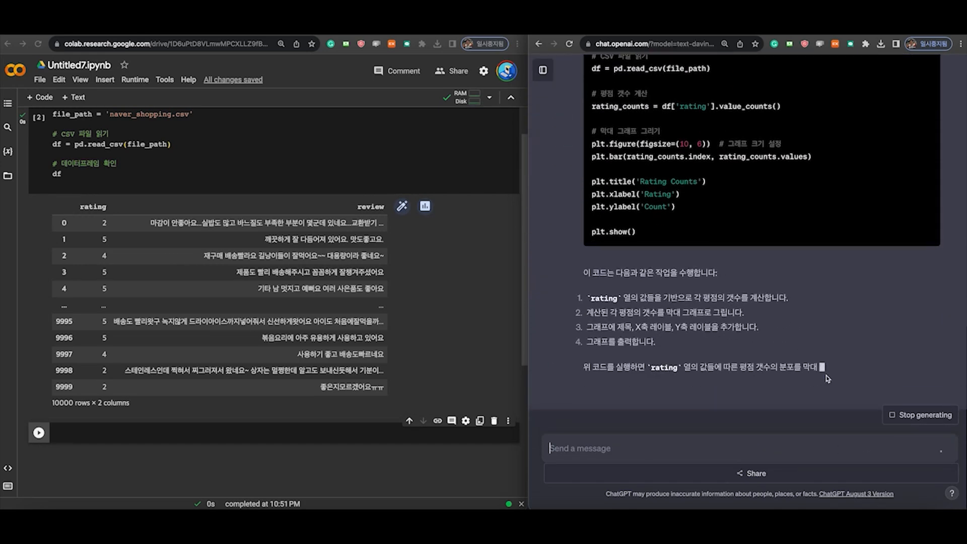
# Copy the generated matplotlib bar chart code into the empty cell below the dataframe output and run it.
pyautogui.scroll(5, 828, 378)
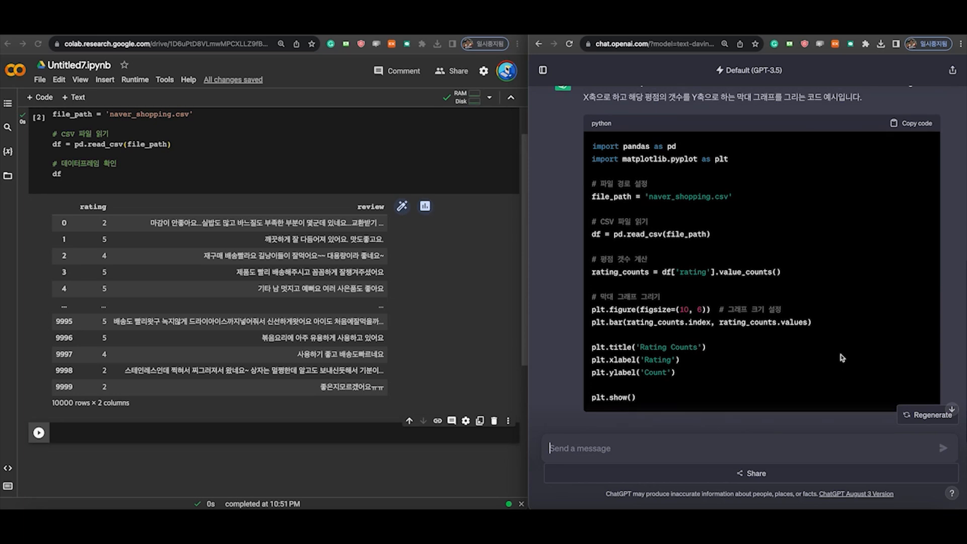
pyautogui.click(910, 125)
pyautogui.click(347, 432)
pyautogui.write("import pandas as pd import matplotlib.pyplot as plt  # 파일 경로 설정 file_path = 'naver_shopping.csv'  # CSV 파일 읽기 df = pd.read_csv(file_path)  # 평점 갯수 계산 rating_counts = df['rating'].value_counts()  # 막대 그래프 그리기 plt.figure(figsize=(10, 6))  # 그래프 크기 설정 plt.bar(rating_counts.index, rating_counts.values)  plt.title('Rating Counts') plt.xlabel('Rating') plt.ylabel('Count')  plt.show()")
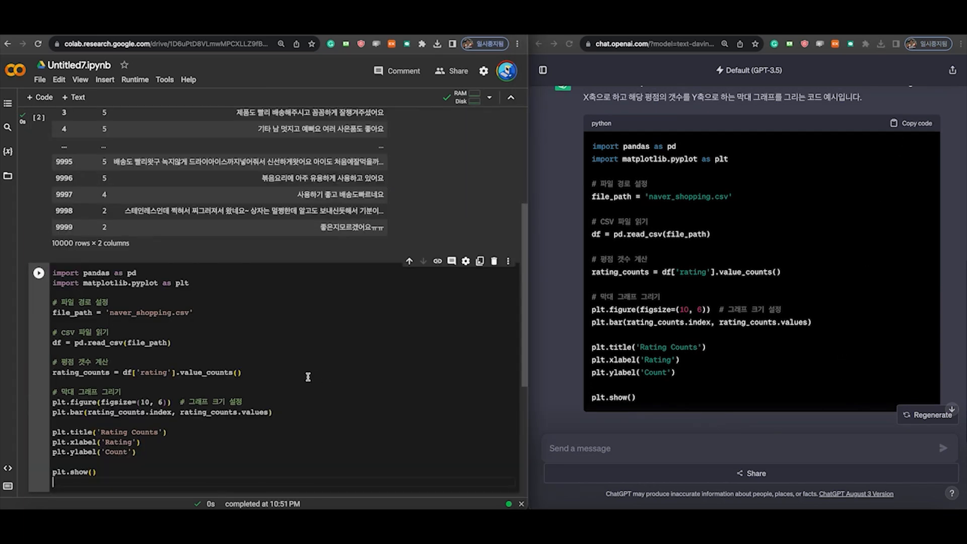
pyautogui.scroll(-2, 277, 448)
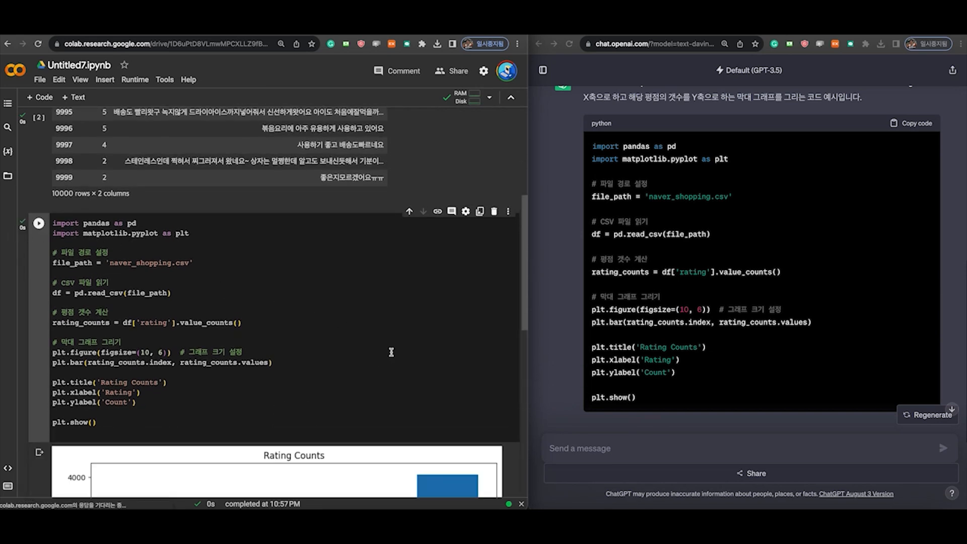
# Examine the Rating Counts bar chart for each rating value and compare it with the review table above.
pyautogui.scroll(-3, 391, 350)
pyautogui.scroll(-2, 391, 350)
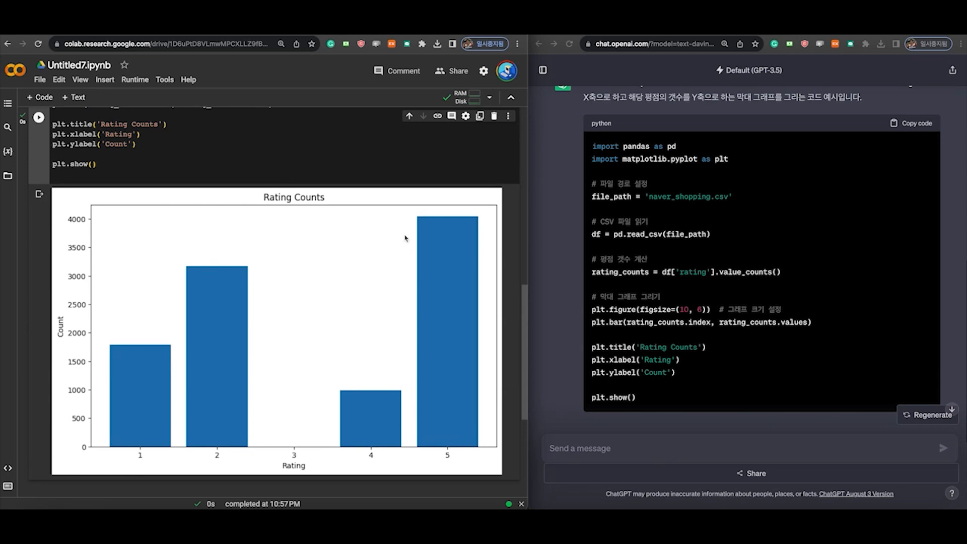
pyautogui.scroll(-1, 188, 418)
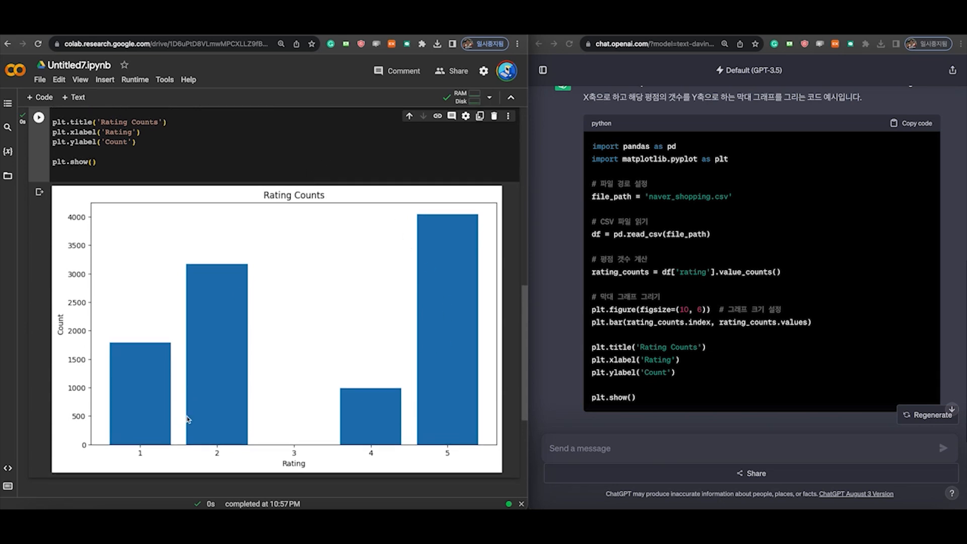
pyautogui.scroll(-1, 400, 445)
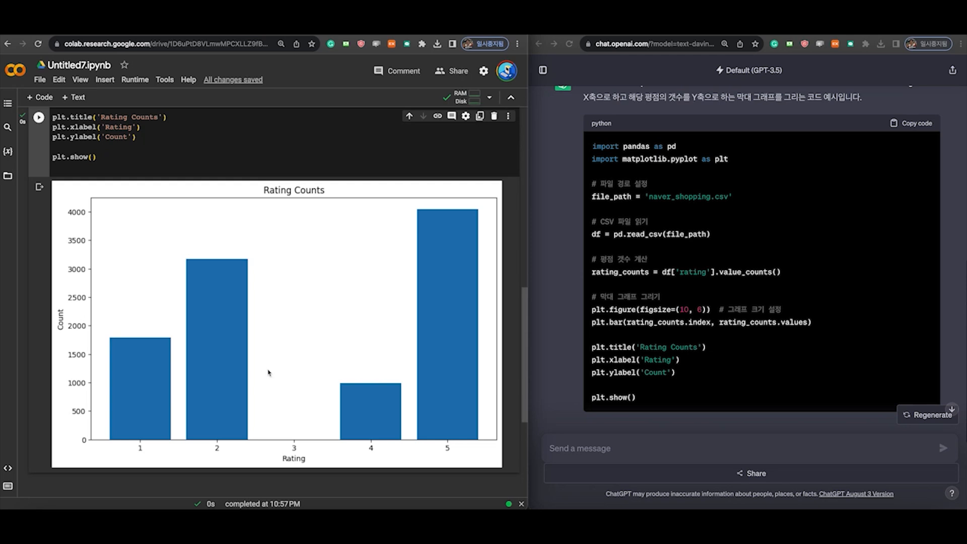
pyautogui.scroll(-1, 276, 363)
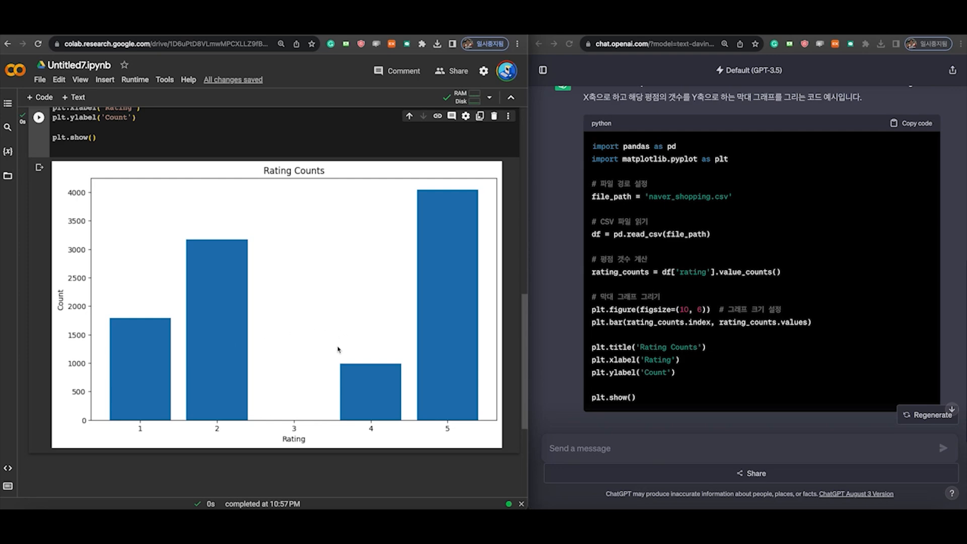
pyautogui.scroll(10, 338, 349)
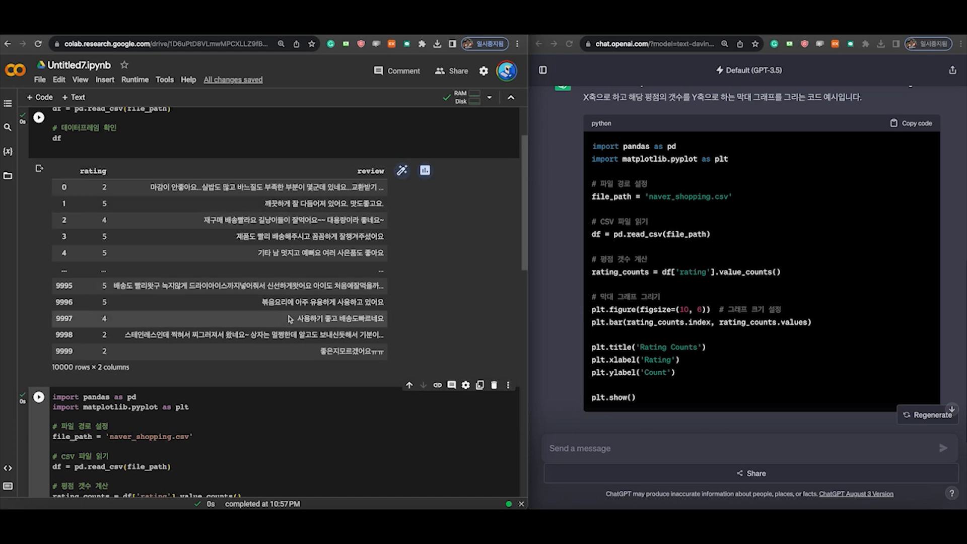
pyautogui.scroll(-10, 301, 291)
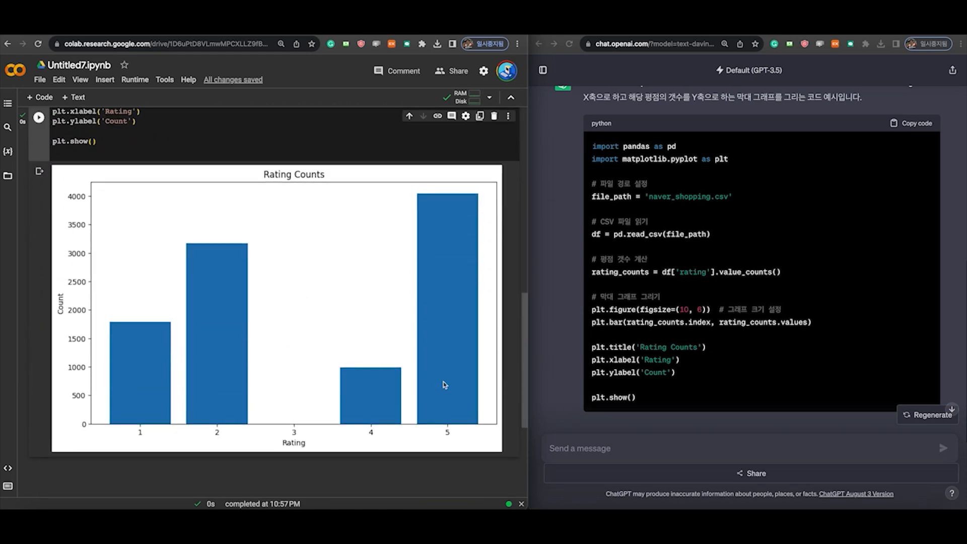
pyautogui.scroll(-1, 443, 381)
pyautogui.scroll(10, 377, 345)
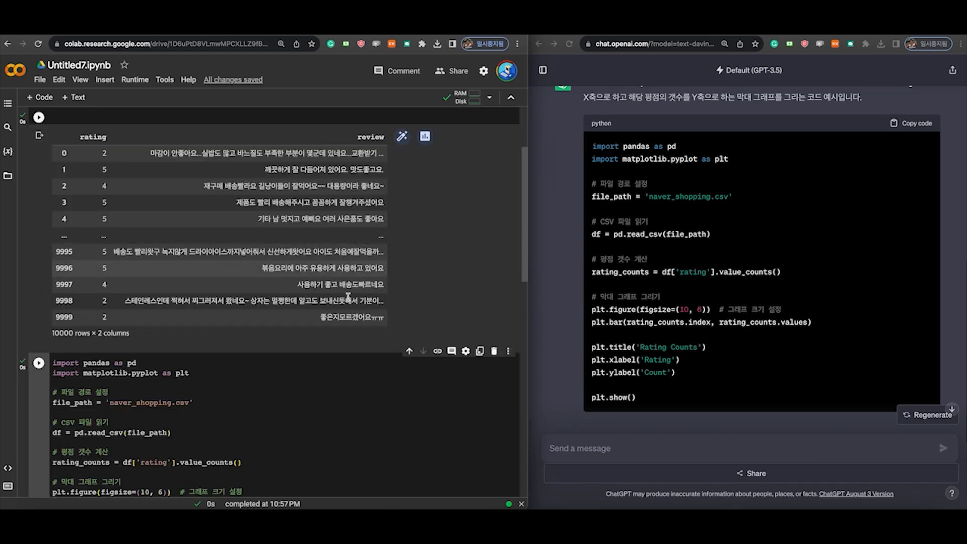
pyautogui.scroll(-15, 355, 265)
pyautogui.scroll(3, 343, 350)
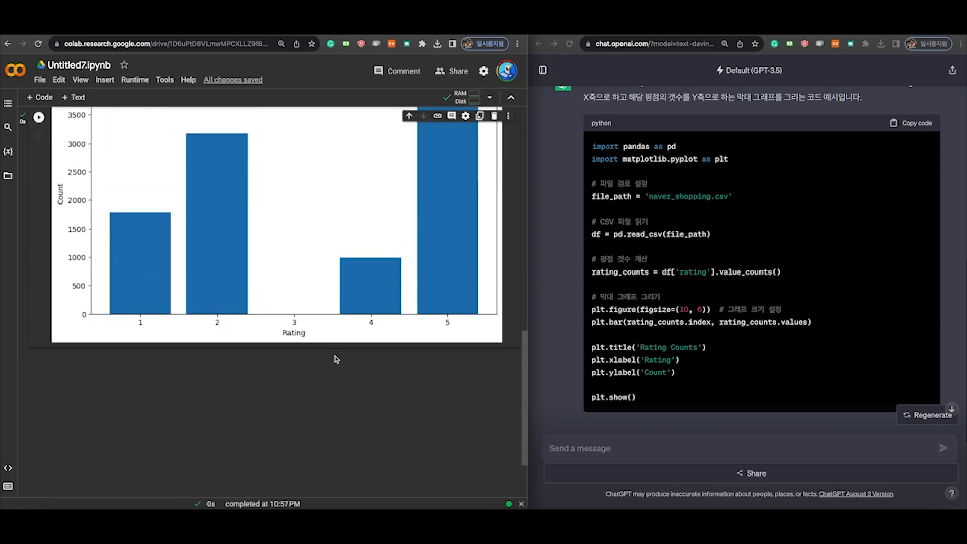
pyautogui.scroll(3, 338, 359)
# Send ChatGPT the prompt "고마워. review 열에 있는 텍스트 데이터를 활용해 워드 클라우드를 그려줘.".
pyautogui.click(666, 452)
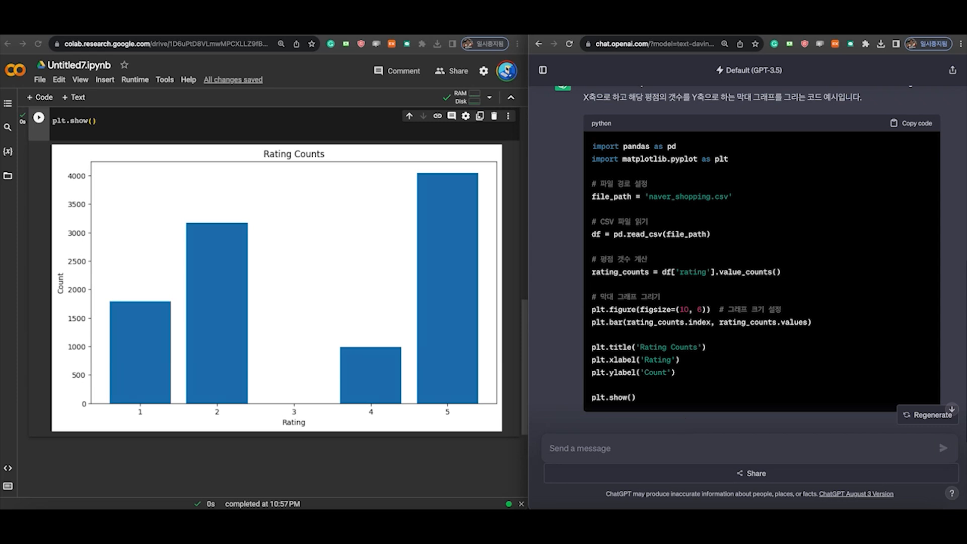
pyautogui.scroll(-5, 680, 398)
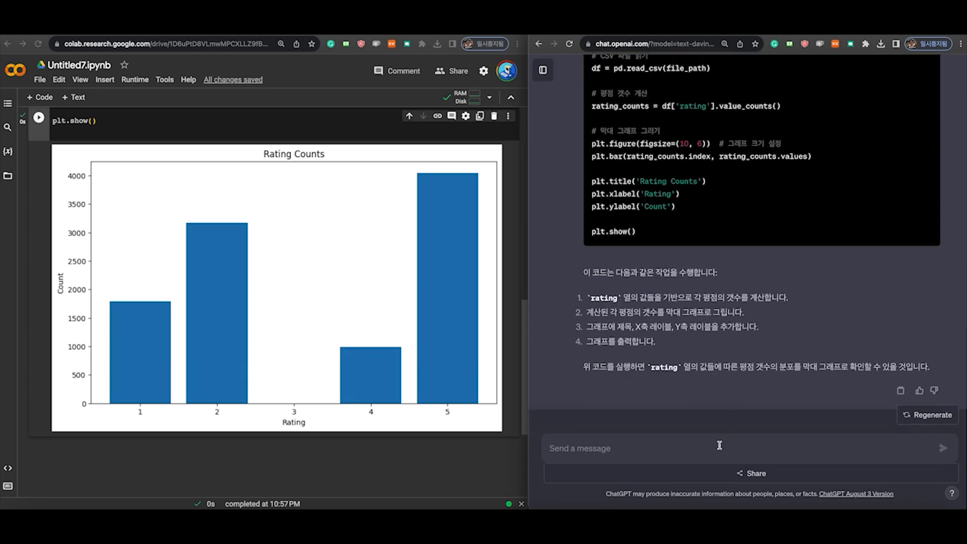
pyautogui.write('고마워. review 열에 이')
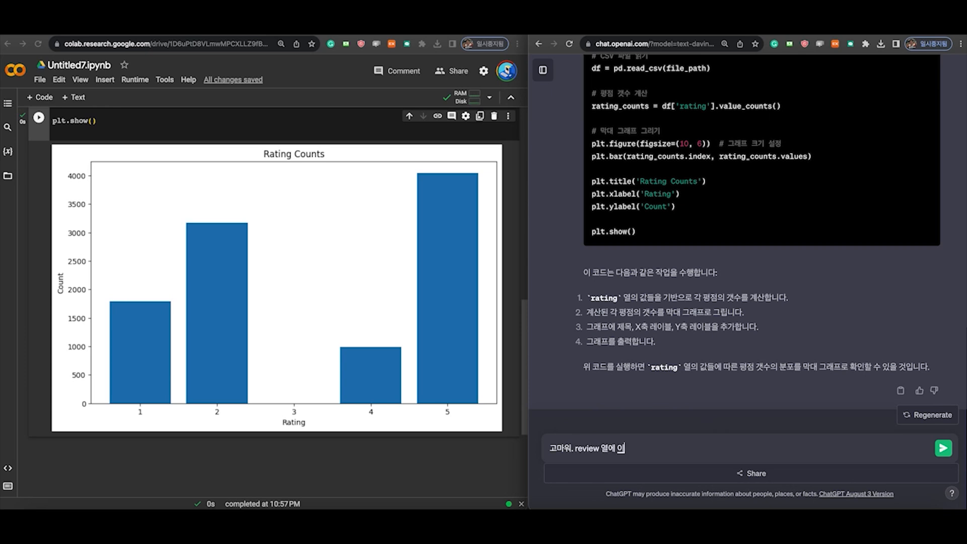
pyautogui.press('BackSpace')
pyautogui.write('있는 텍스트 데이터를')
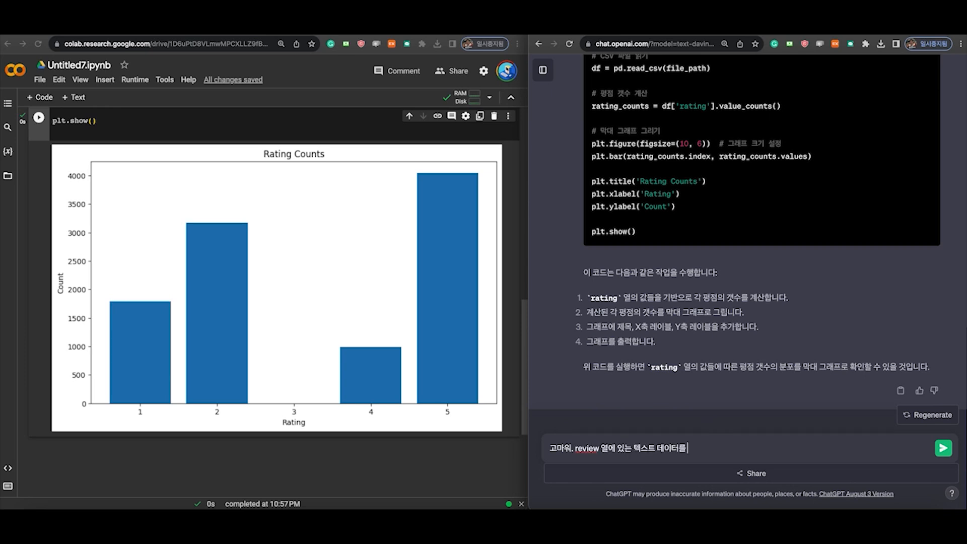
pyautogui.write(' 활용ㅎ해 워드 클라우드를 ㄱ')
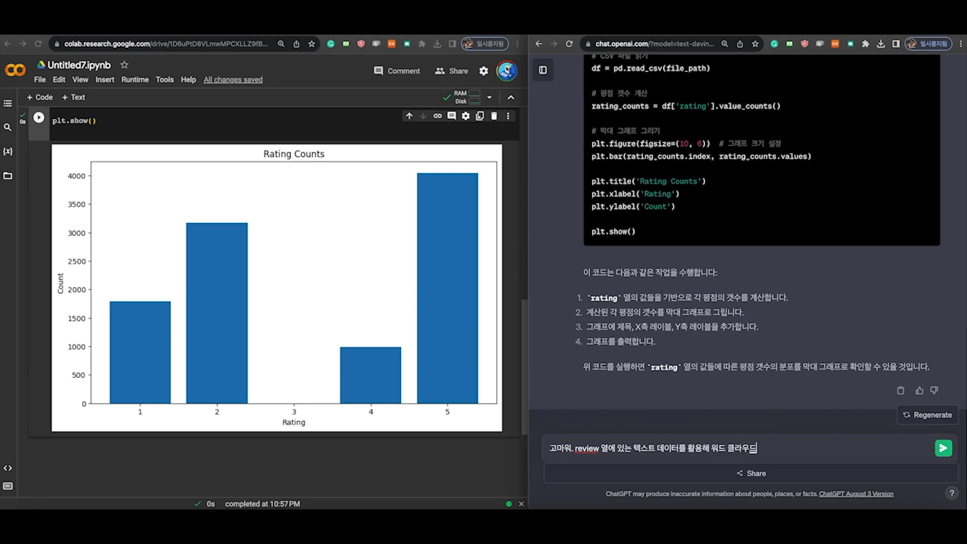
pyautogui.write('그려줘.')
pyautogui.moveTo(632, 448); pyautogui.dragTo(679, 447)
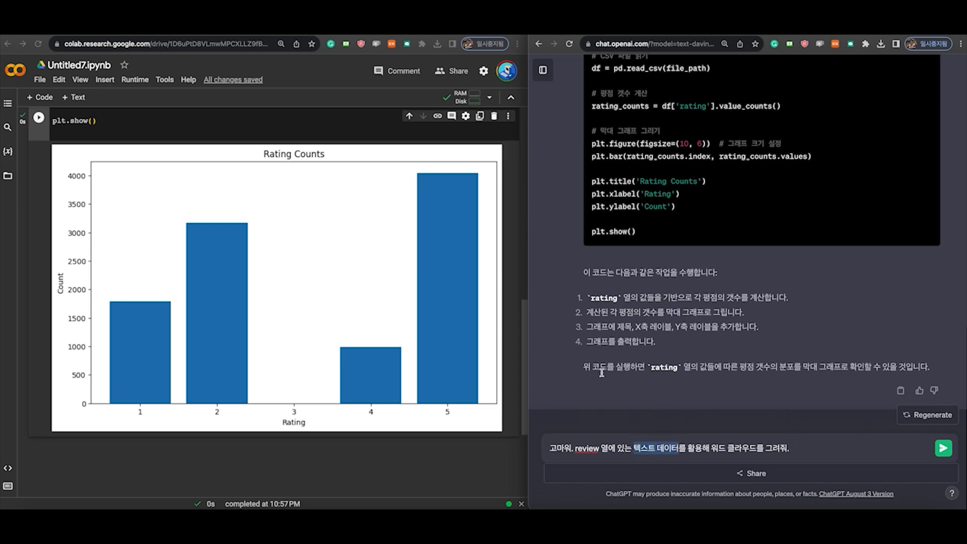
pyautogui.scroll(10, 313, 332)
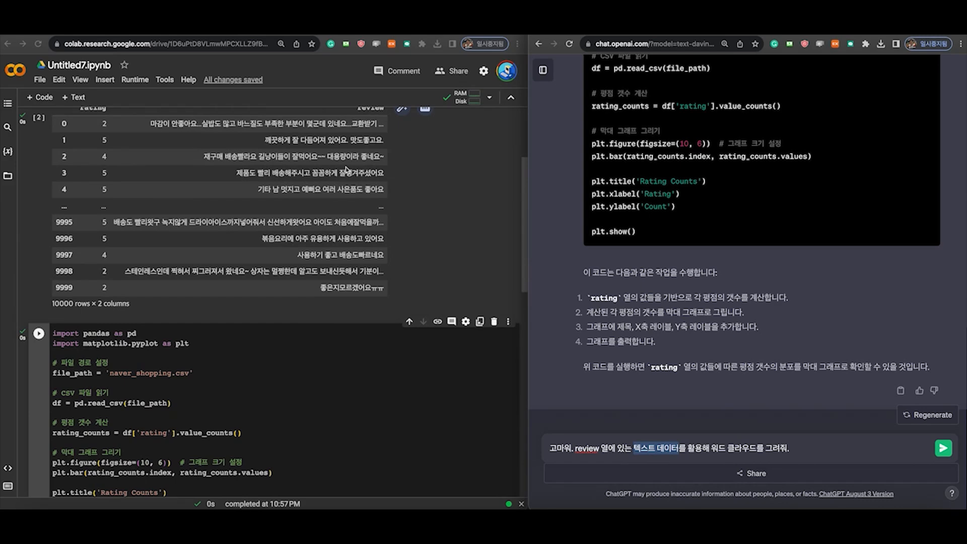
pyautogui.scroll(-10, 363, 200)
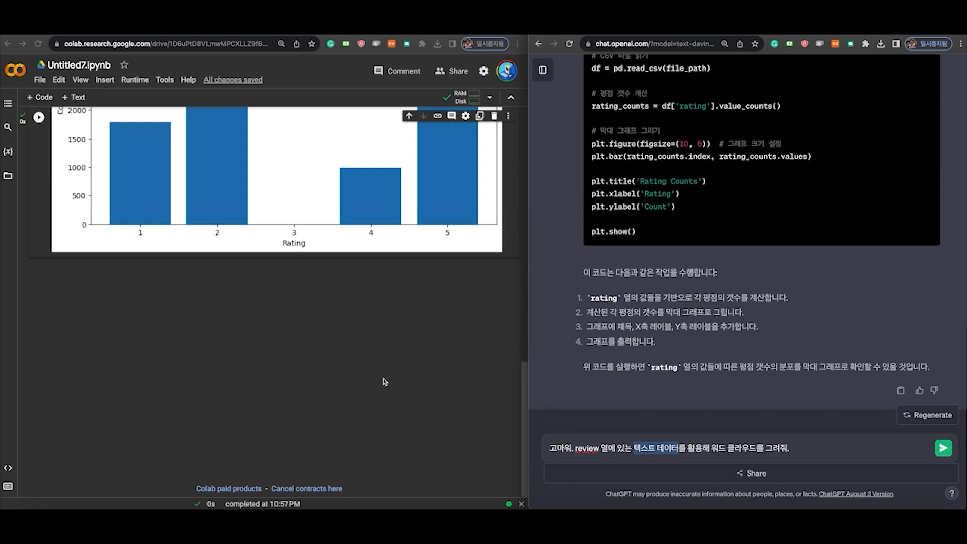
pyautogui.moveTo(634, 448); pyautogui.dragTo(685, 447)
pyautogui.click(680, 447)
pyautogui.press('Return')
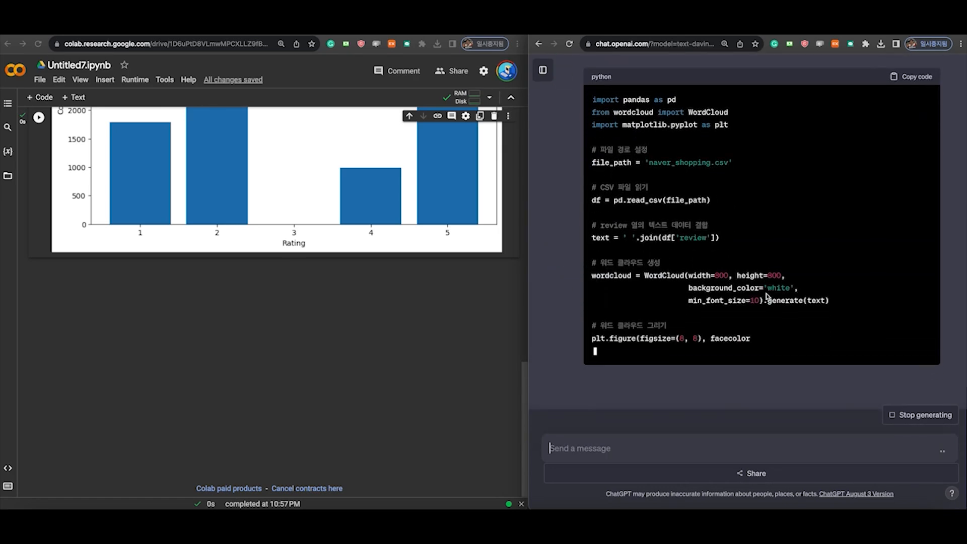
# Copy the generated WordCloud code into a new cell below the rating bar chart, run it and view the resulting image.
pyautogui.scroll(4, 792, 307)
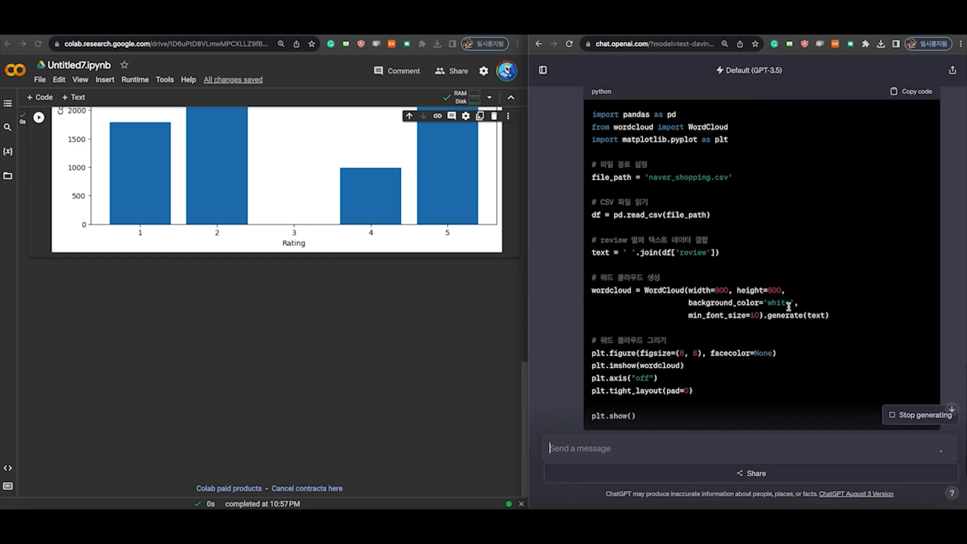
pyautogui.click(916, 92)
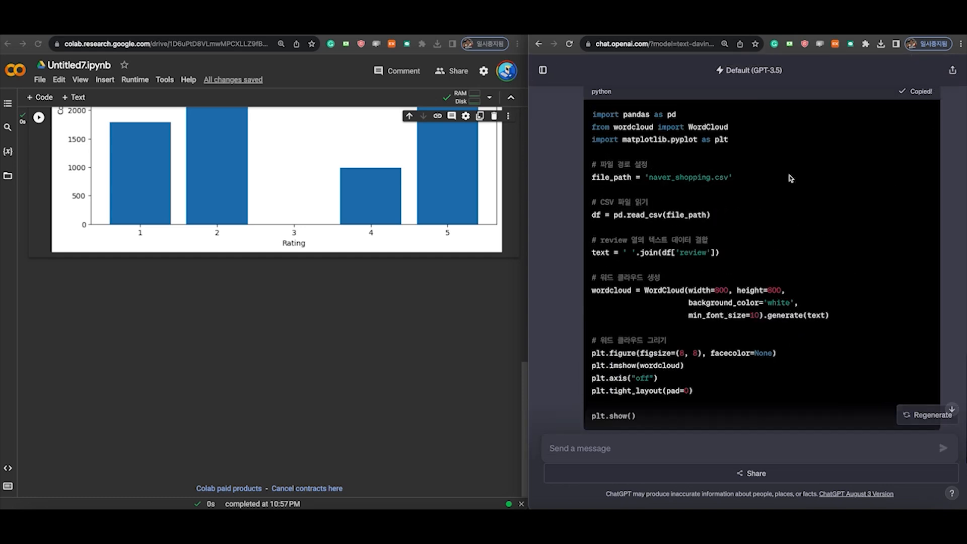
pyautogui.click(257, 261)
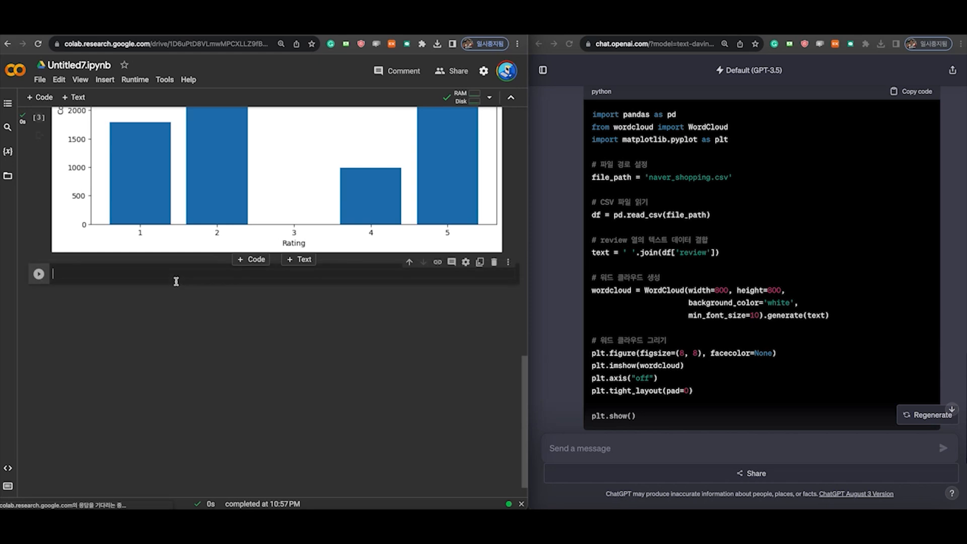
pyautogui.hotkey('ctrl', 'v')
pyautogui.hotkey('ctrl', 'Return')
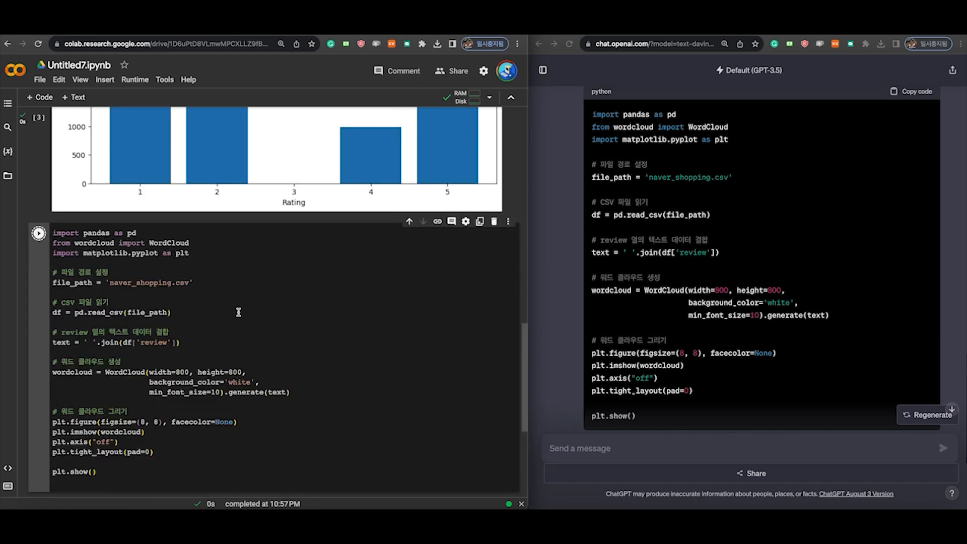
pyautogui.scroll(-3, 239, 310)
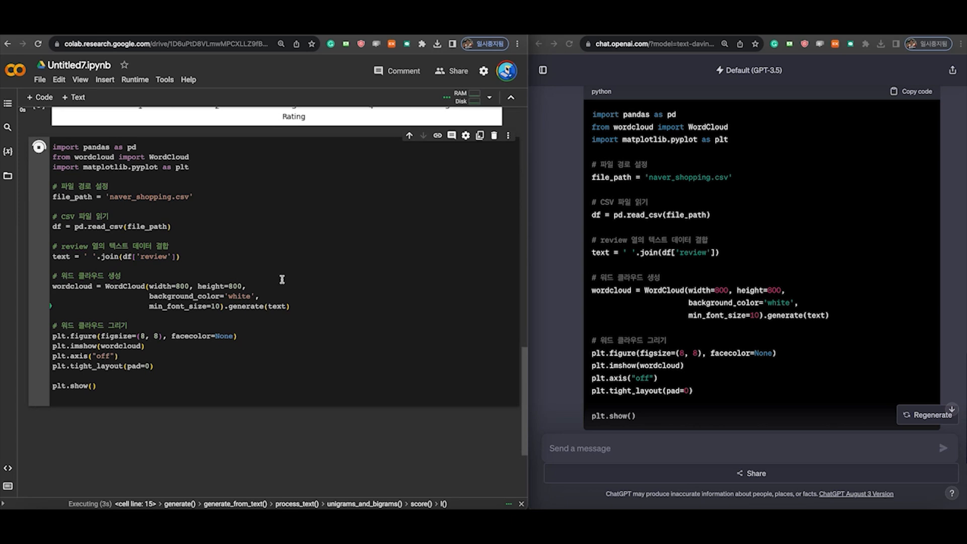
pyautogui.scroll(-1, 282, 279)
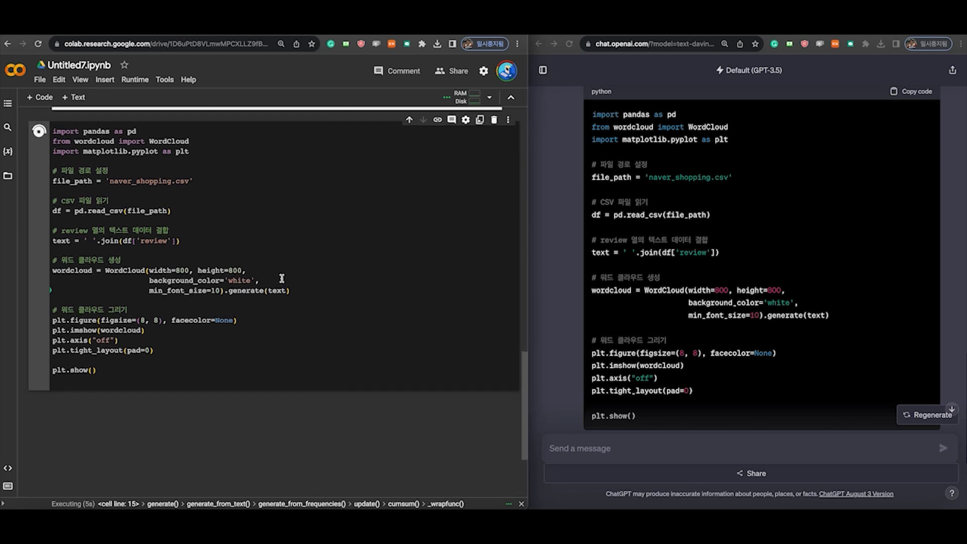
pyautogui.scroll(-1, 282, 279)
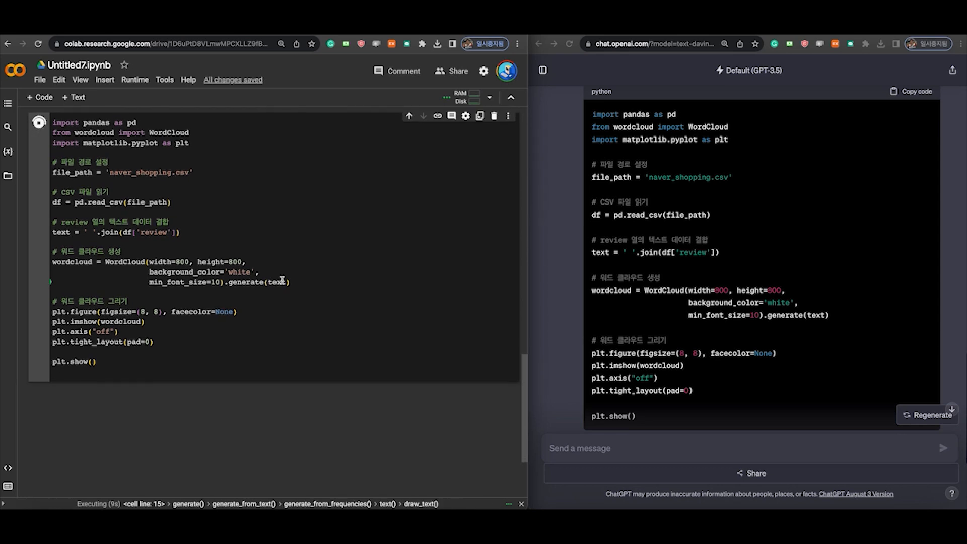
pyautogui.scroll(-5, 329, 361)
pyautogui.scroll(-10, 328, 361)
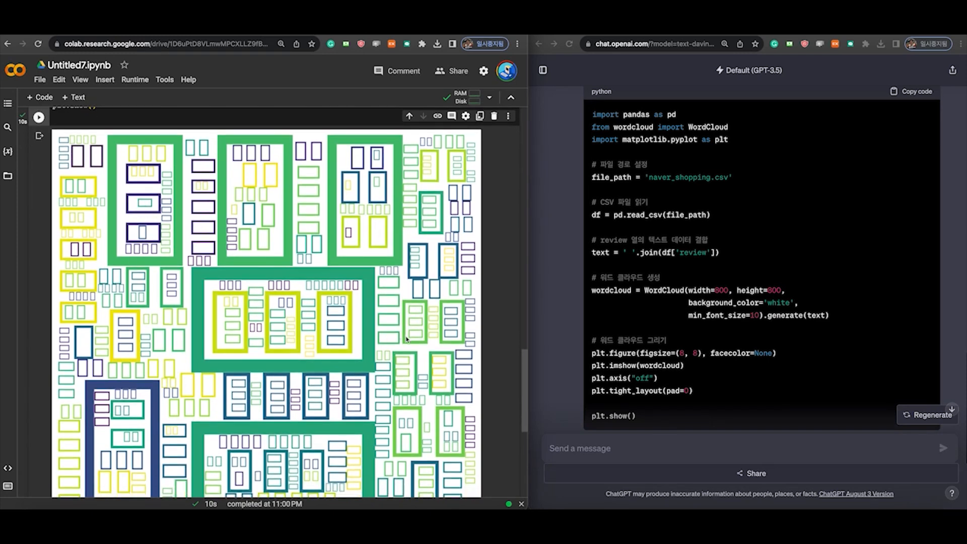
# Insert a cell above the word cloud code with !sudo apt-get install -y fonts-nanum, !sudo fc-cache -fv and !rm ~/.cache/matplotlib -rf, and run it.
pyautogui.scroll(20, 410, 347)
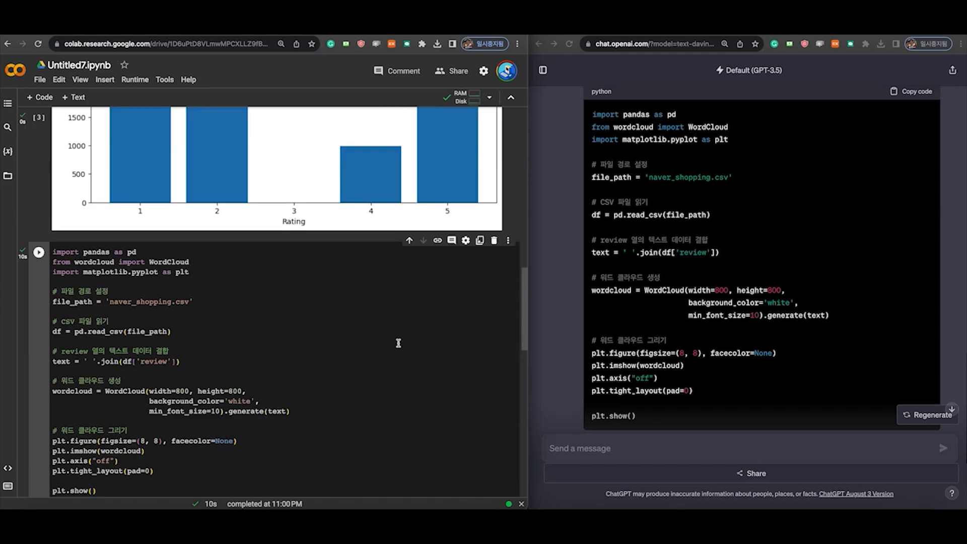
pyautogui.click(255, 322)
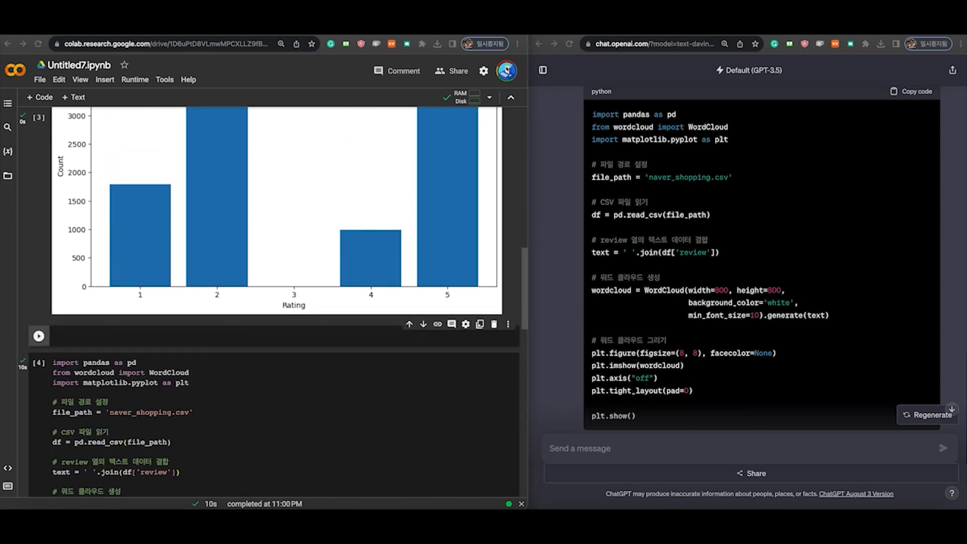
pyautogui.write('!sudo apt-get install -y fonts-nanum !sudo fc-cache -fv !rm ~/.cache/matplotlib -rf')
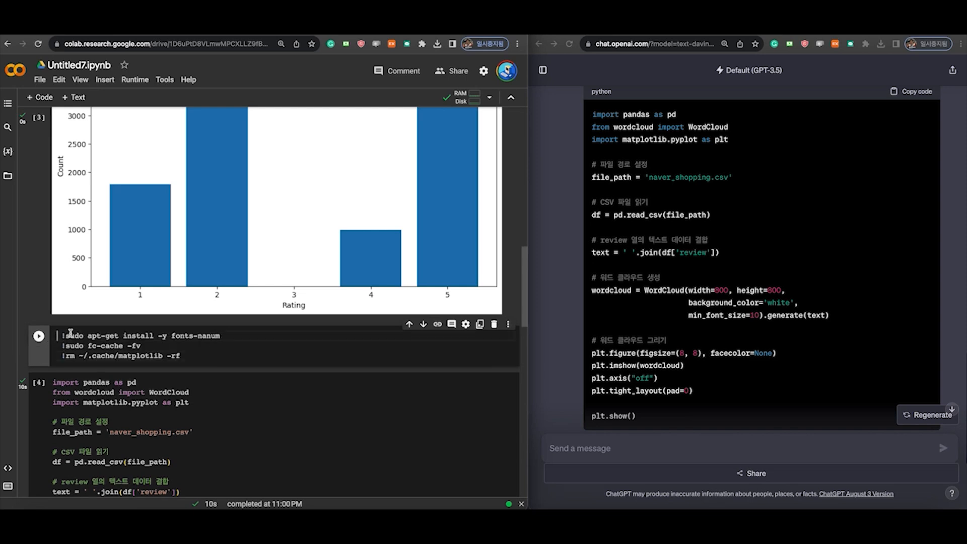
pyautogui.press('BackSpace')
pyautogui.press('Down')
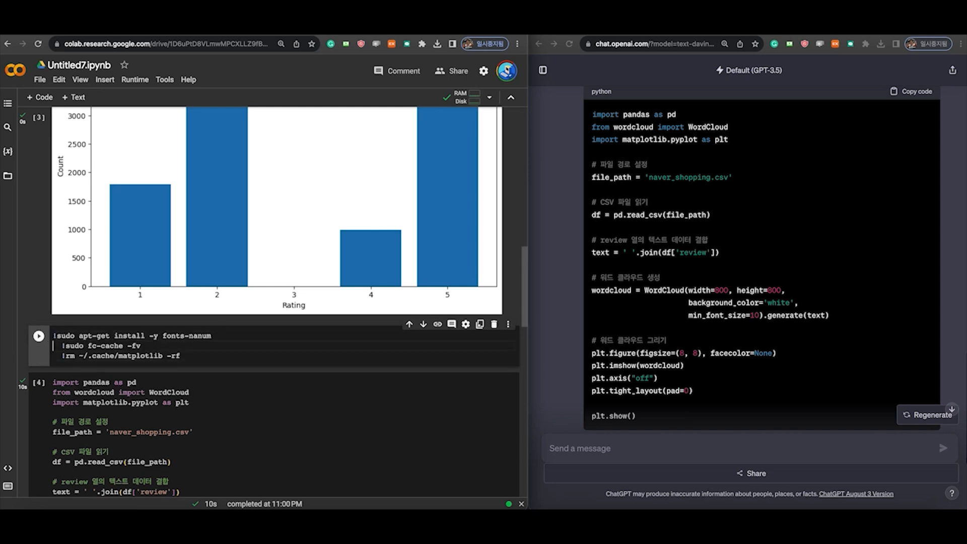
pyautogui.press('BackSpace')
pyautogui.press('Down')
pyautogui.press('BackSpace')
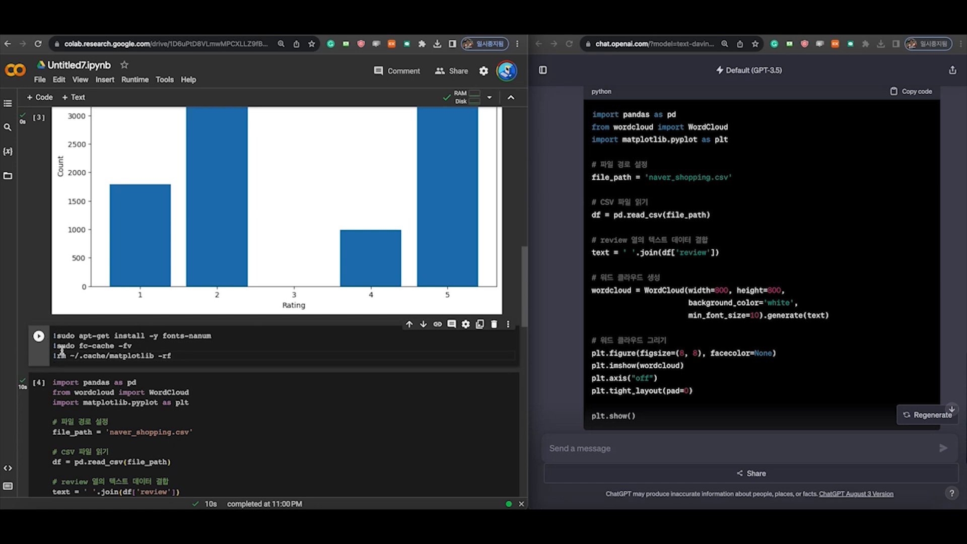
pyautogui.click(40, 338)
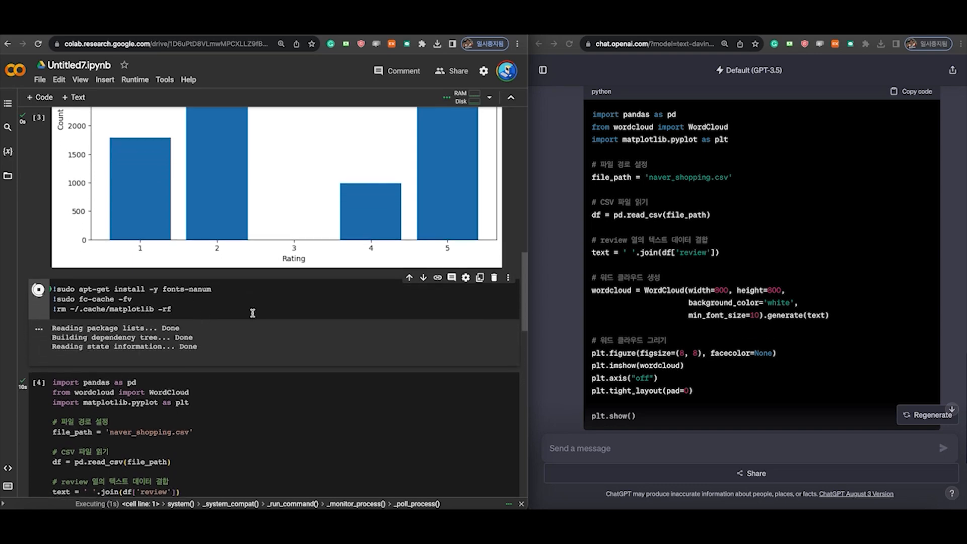
# Restart the runtime, rerun the word cloud cell and view its output.
pyautogui.scroll(-3, 263, 288)
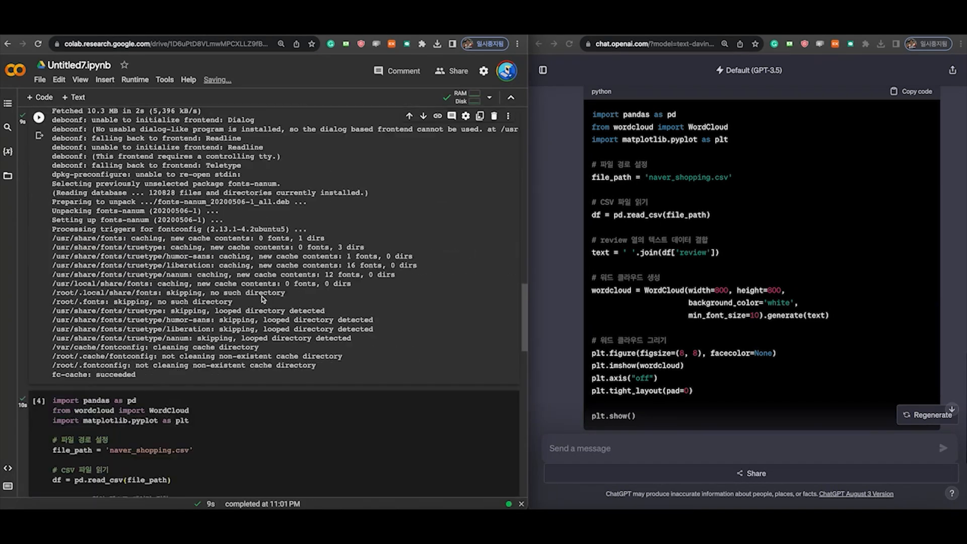
pyautogui.click(140, 82)
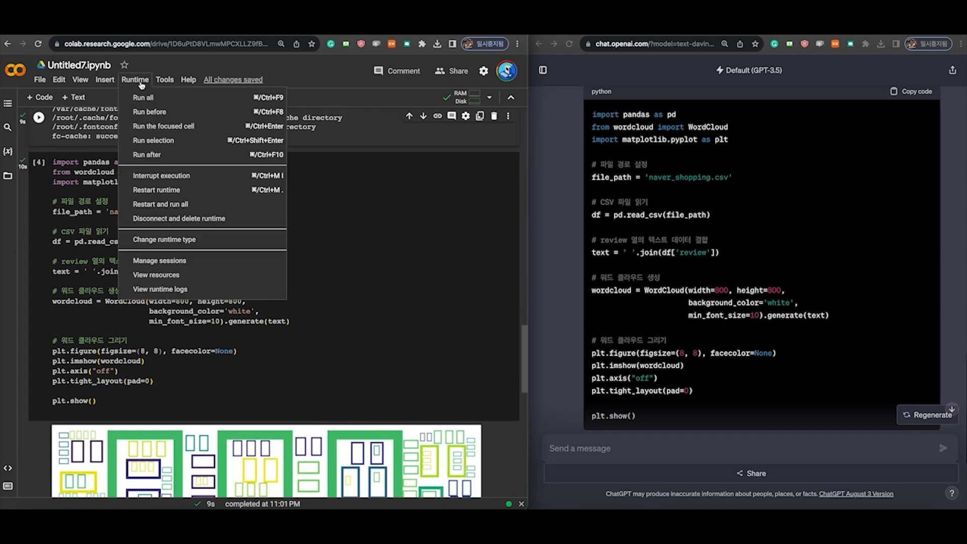
pyautogui.click(170, 190)
pyautogui.click(388, 316)
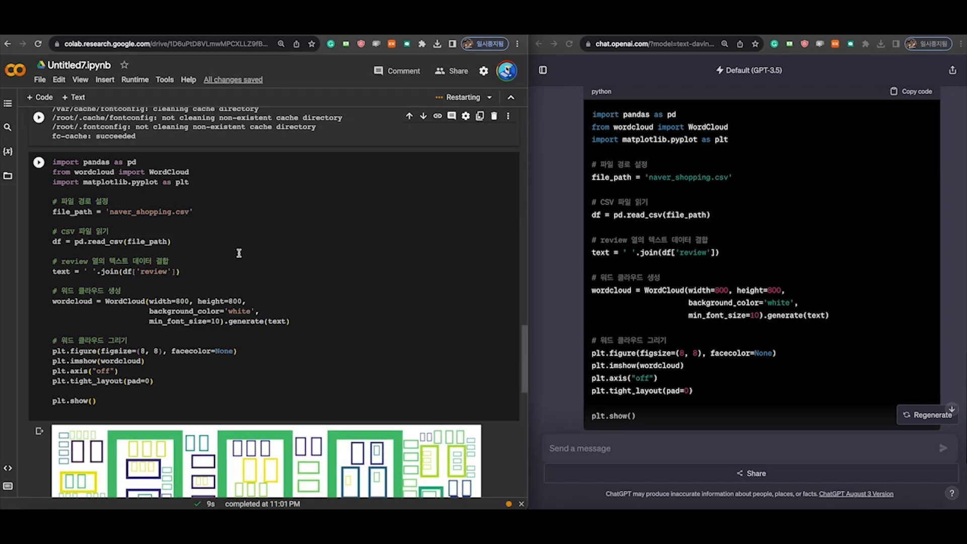
pyautogui.click(39, 163)
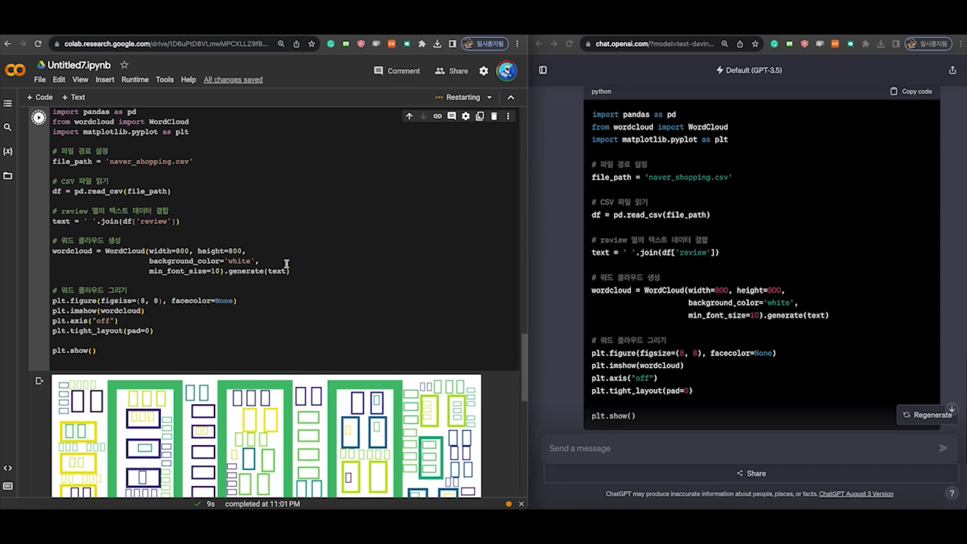
pyautogui.scroll(-5, 308, 273)
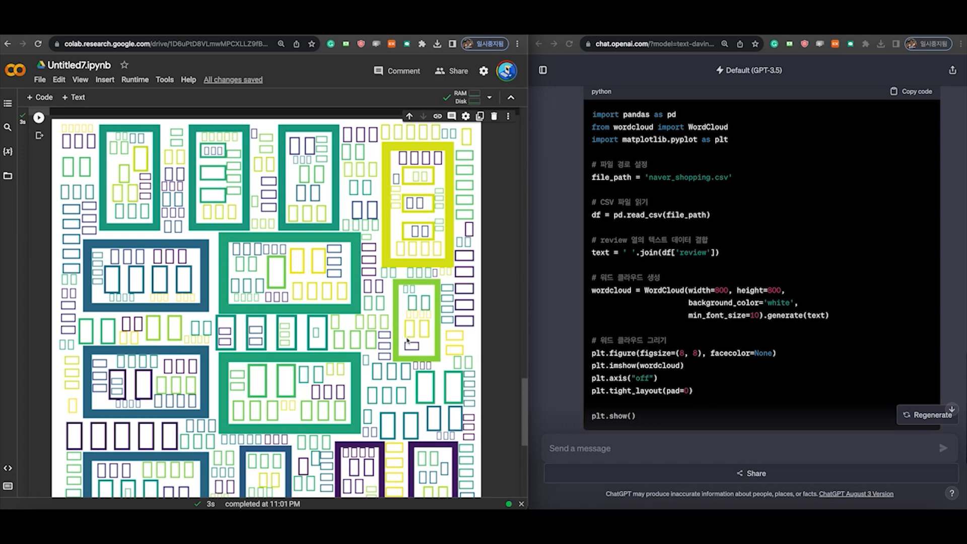
# Send ChatGPT the prompt "Colab 환경에서 나눔고딕 폰트를 사용해줘.".
pyautogui.click(601, 449)
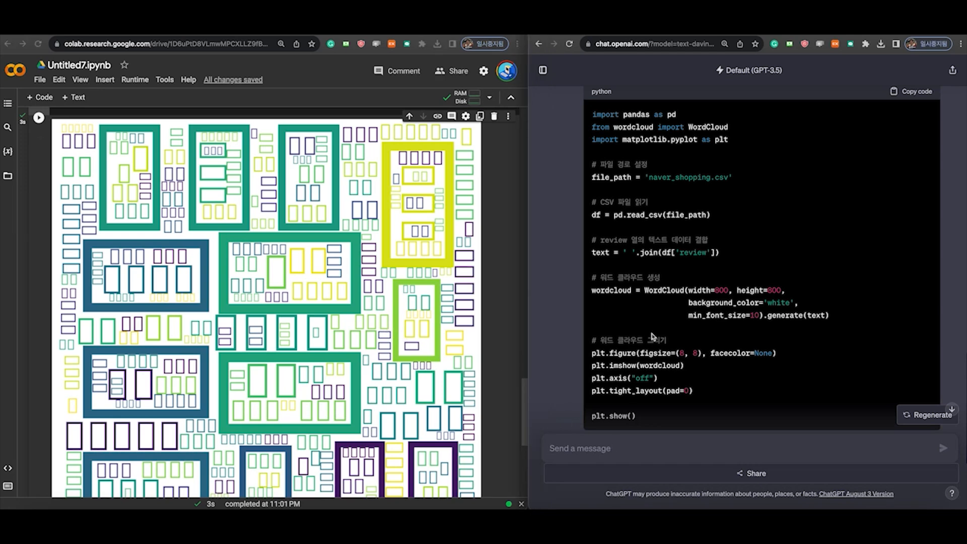
pyautogui.scroll(-4, 653, 336)
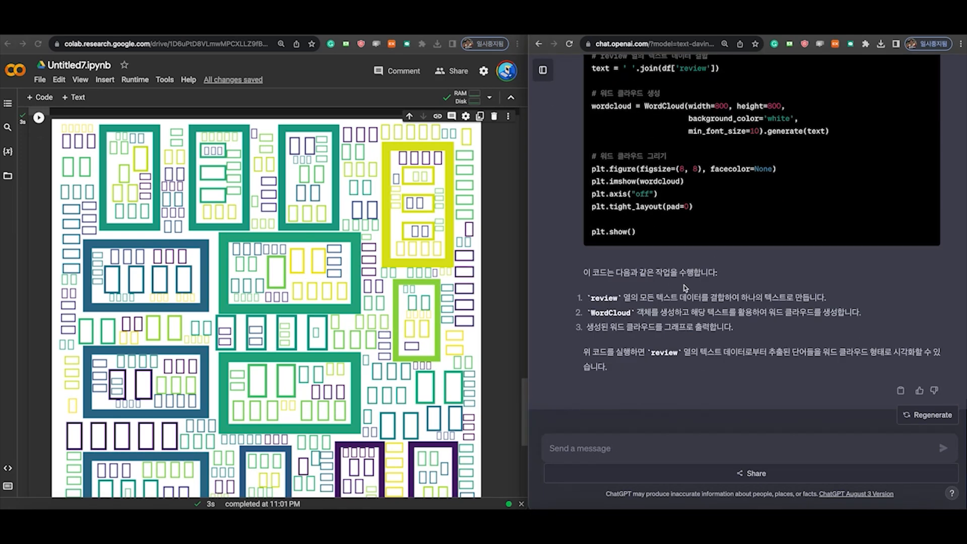
pyautogui.write('워ㅣ생')
pyautogui.press('BackSpace')
pyautogui.press('BackSpace')
pyautogui.press('BackSpace')
pyautogui.write('ㅊ')
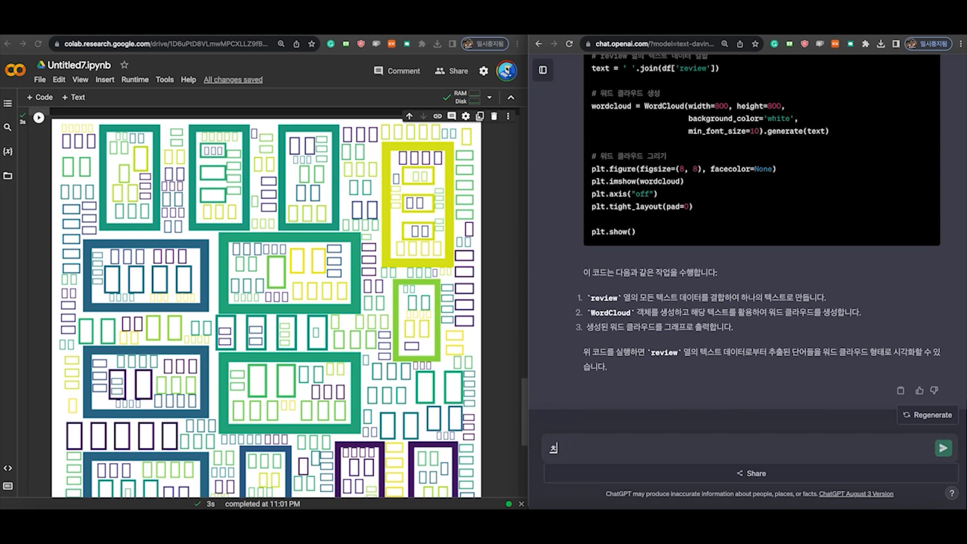
pyautogui.press('BackSpace')
pyautogui.write('Colab 환경에')
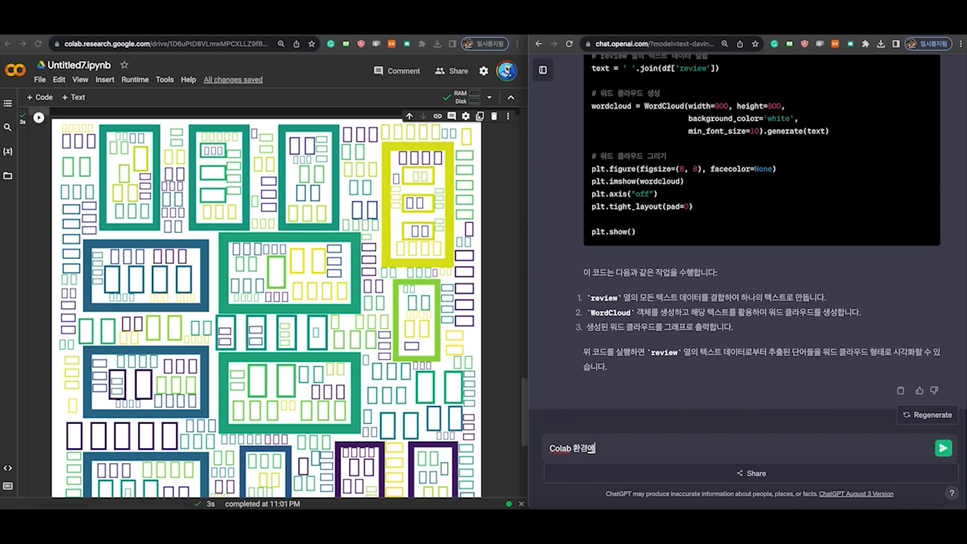
pyautogui.write('서 나눔고딕 폰틀')
pyautogui.write('를 사용해줘.')
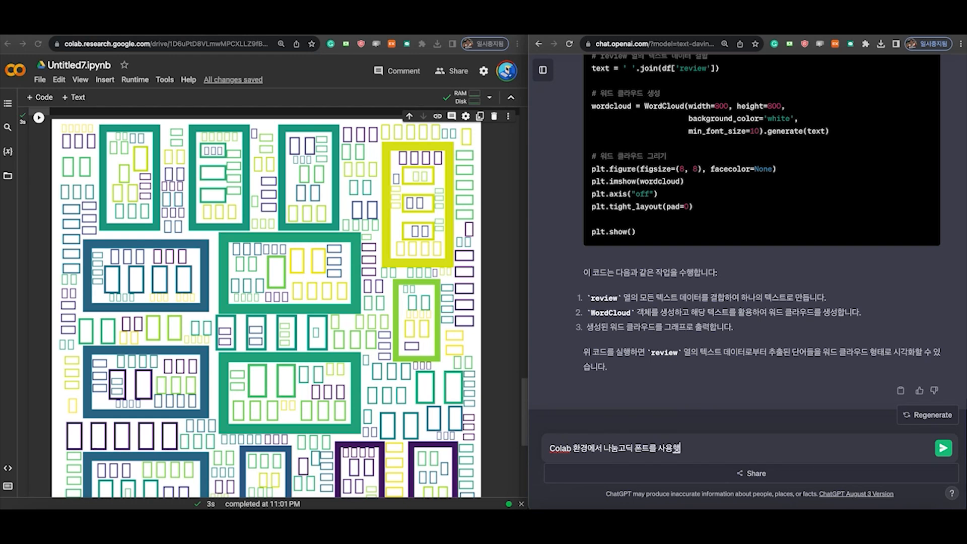
pyautogui.press('Return')
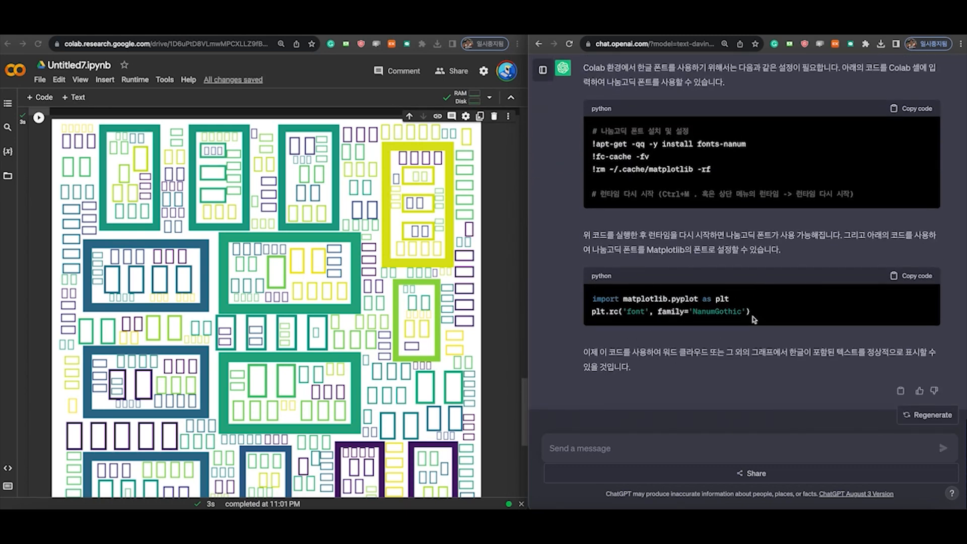
# Copy ChatGPT's plt.rc('font', family='NanumGothic') line into the word cloud cell, below the imports.
pyautogui.moveTo(750, 312); pyautogui.dragTo(591, 313)
pyautogui.hotkey('ctrl', 'c')
pyautogui.scroll(8, 217, 293)
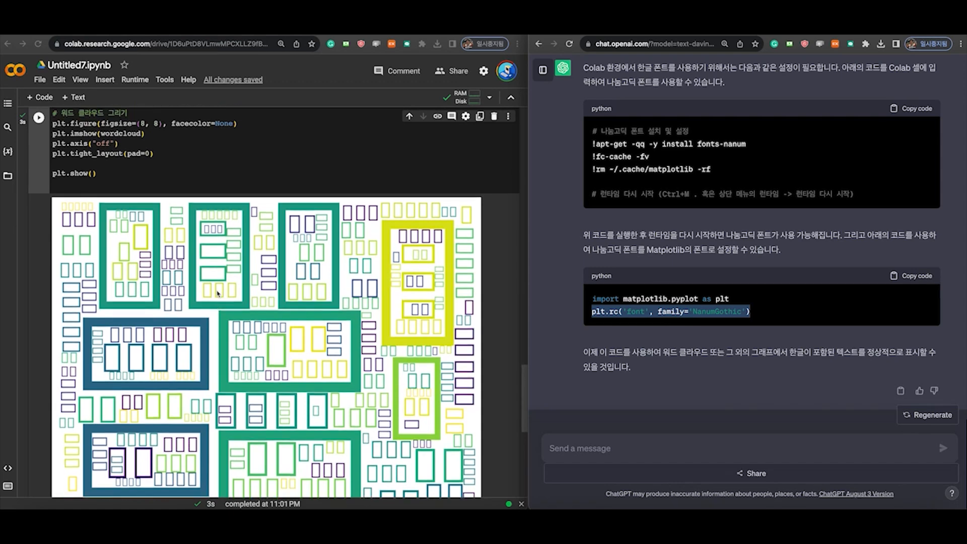
pyautogui.click(197, 249)
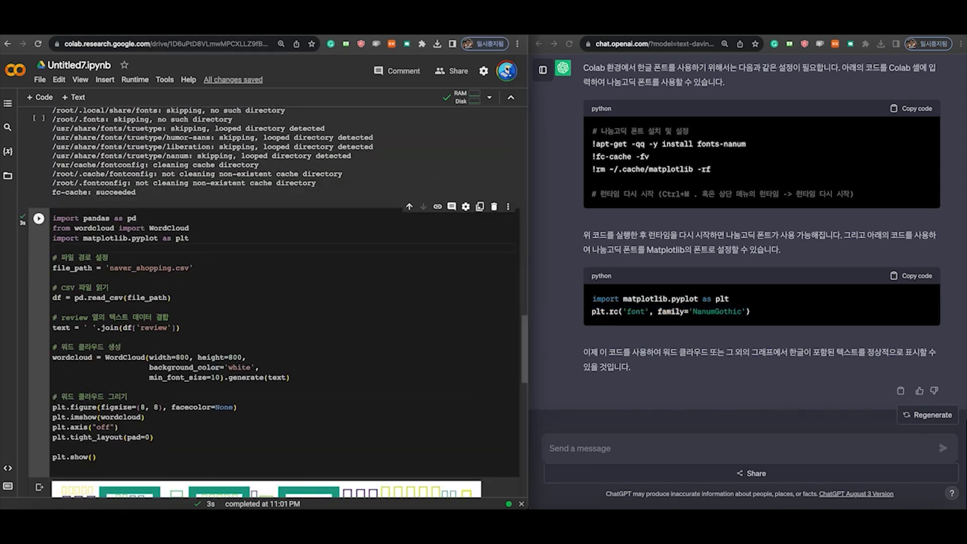
pyautogui.press('Return')
pyautogui.hotkey('ctrl', 'v')
pyautogui.press('Return')
pyautogui.moveTo(742, 300); pyautogui.dragTo(590, 299)
pyautogui.tripleClick(177, 239)
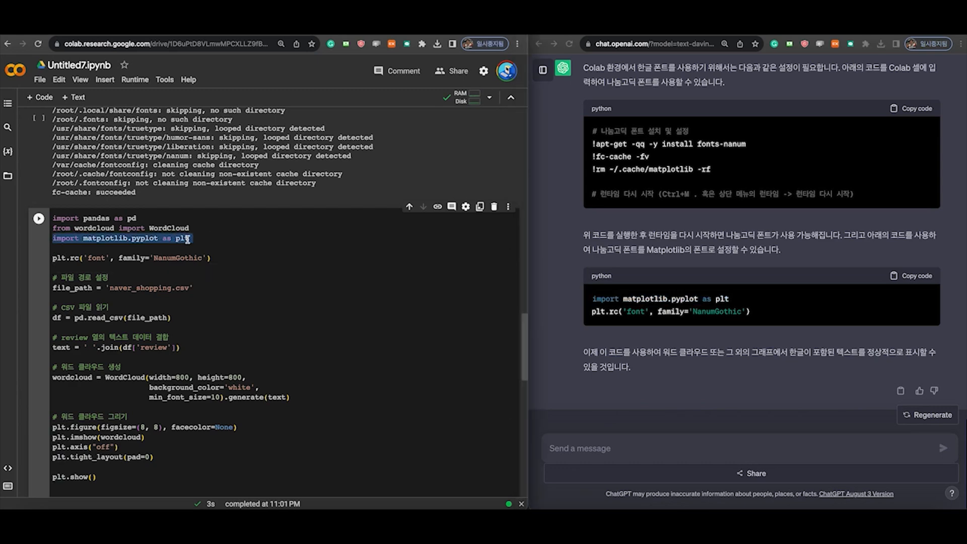
pyautogui.click(188, 239)
# Run the word cloud cell with the plt.rc font setting and view its output image.
pyautogui.scroll(-4, 151, 268)
pyautogui.scroll(1, 100, 239)
pyautogui.click(39, 119)
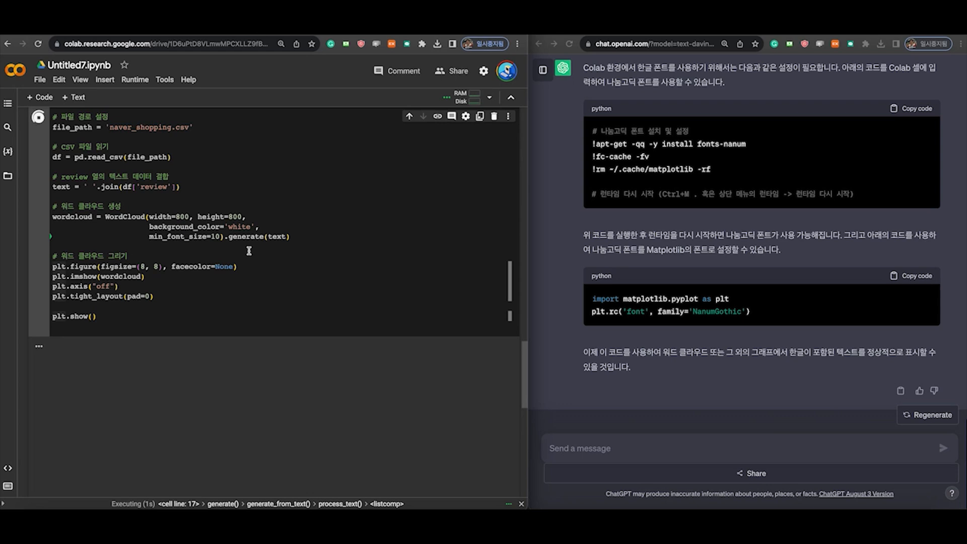
pyautogui.scroll(-4, 282, 242)
pyautogui.scroll(-5, 318, 228)
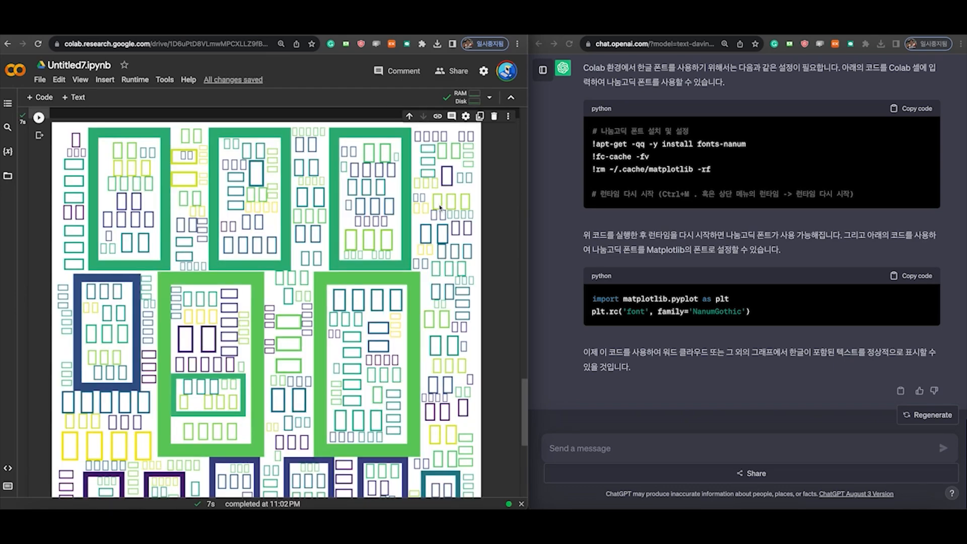
# Review ChatGPT's font setup answer and send the prompt "워드클라우드를 그릴때 나눔고딕 폰트를 사용해줘.".
pyautogui.scroll(8, 700, 354)
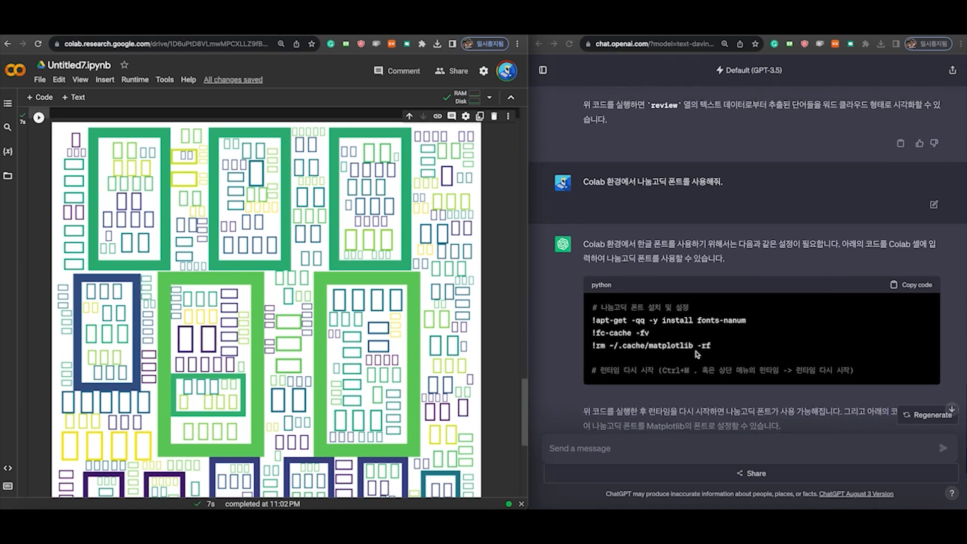
pyautogui.moveTo(591, 124); pyautogui.dragTo(851, 151)
pyautogui.scroll(-8, 804, 330)
pyautogui.click(733, 446)
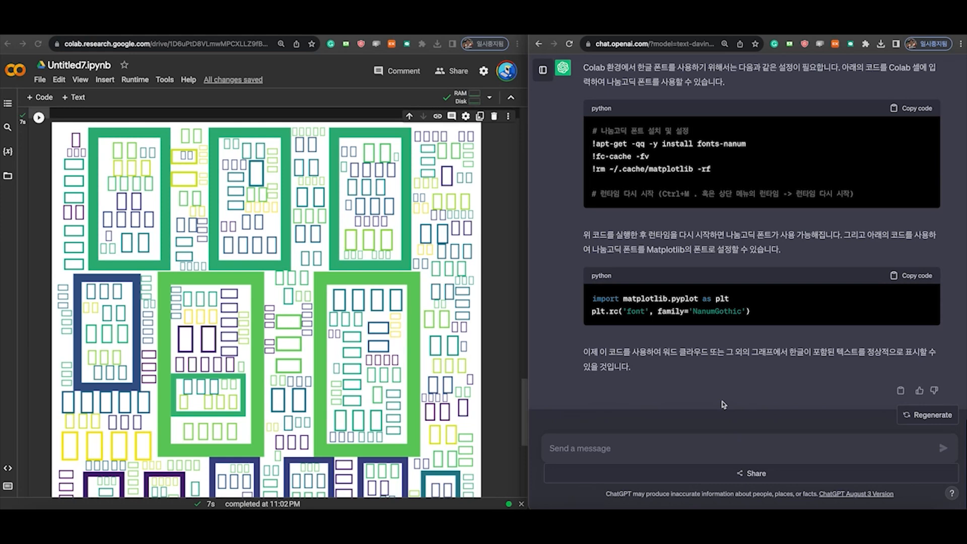
pyautogui.write('워드클라우드를 그릴때 나눔고딕 폰트를 새용해줘.')
pyautogui.press('Return')
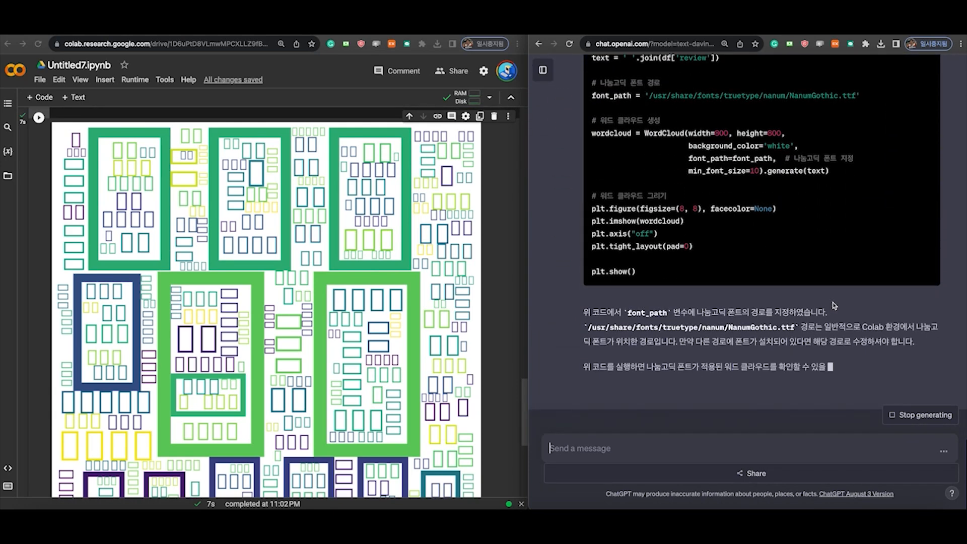
# Replace the word cloud cell's code with ChatGPT's new version that sets font_path to '/usr/share/fonts/truetype/nanum/NanumGothic.ttf'.
pyautogui.scroll(2, 833, 305)
pyautogui.scroll(3, 833, 305)
pyautogui.click(916, 139)
pyautogui.scroll(5, 214, 310)
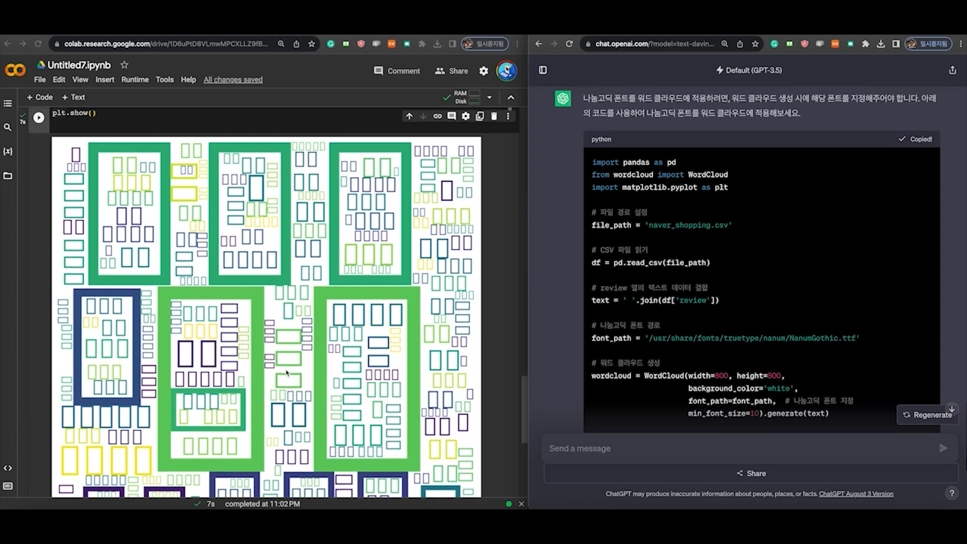
pyautogui.scroll(3, 214, 310)
pyautogui.moveTo(164, 450); pyautogui.dragTo(35, 174)
pyautogui.write('import pandas as pd from wordcloud import WordCloud import matplotlib.pyplot as plt  # 파일 경로 설정 file_path = \'naver_shopping.csv\'  # CSV 파일 읽기 df = pd.read_csv(file_path)  # review 열의 텍스트 데이터 결합 text = \' \'.join(df[\'review\'])  # 나눔고딕 폰트 경로 font_path = \'/usr/share/fonts/truetype/nanum/NanumGothic.ttf\'  # 워드 클라우드 생성 wordcloud = WordCloud(width=800, height=800,                       background_color=\'white\',                       font_path=font_path,  # 나눔고딕 폰트 지정                       min_font_size=10).generate(text)  # 워드 클라우드 그리기 plt.figure(figsize=(8, 8), facecolor=None) plt.imshow(wordcloud) plt.axis("off") plt.tight_layout(pad=0)  plt.show()')
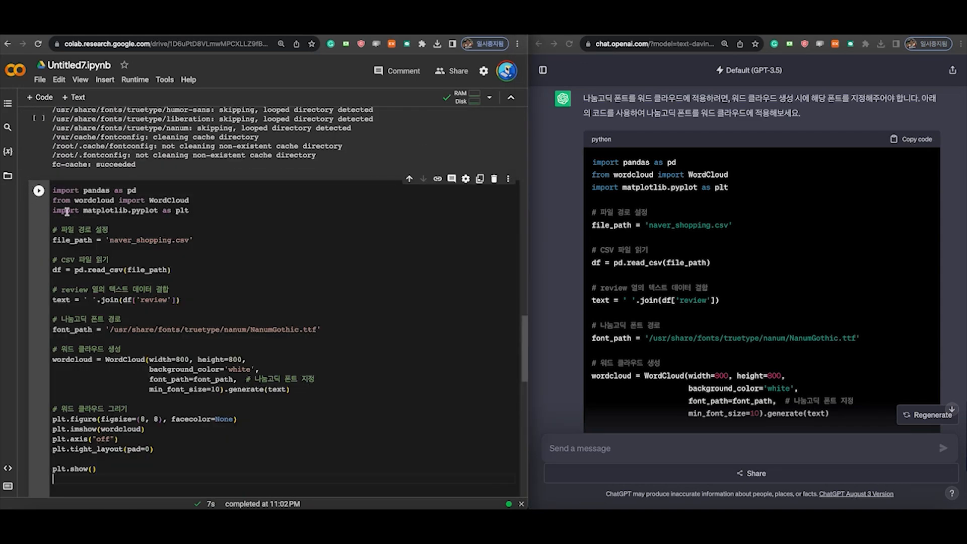
# Run the updated word cloud cell and view the resulting image.
pyautogui.click(39, 190)
pyautogui.scroll(-4, 190, 317)
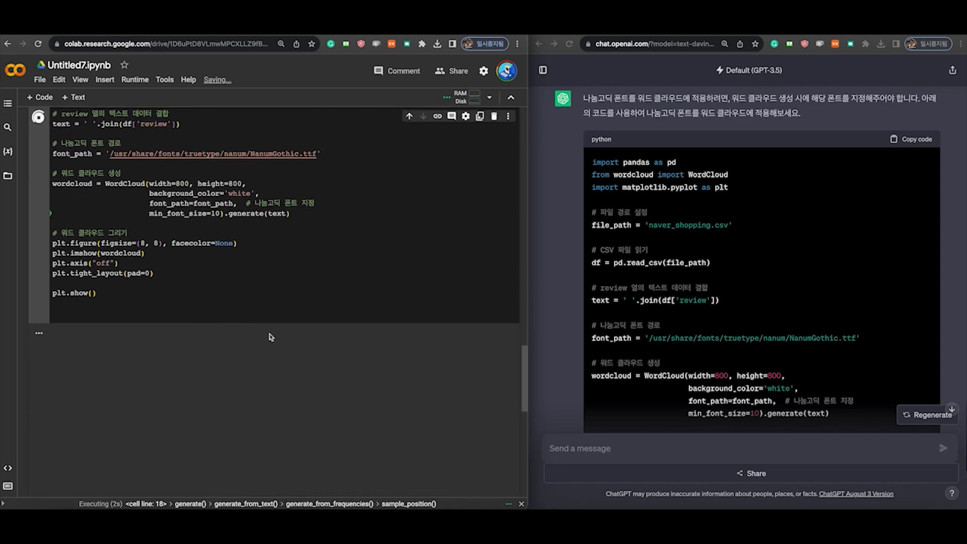
pyautogui.scroll(-3, 276, 336)
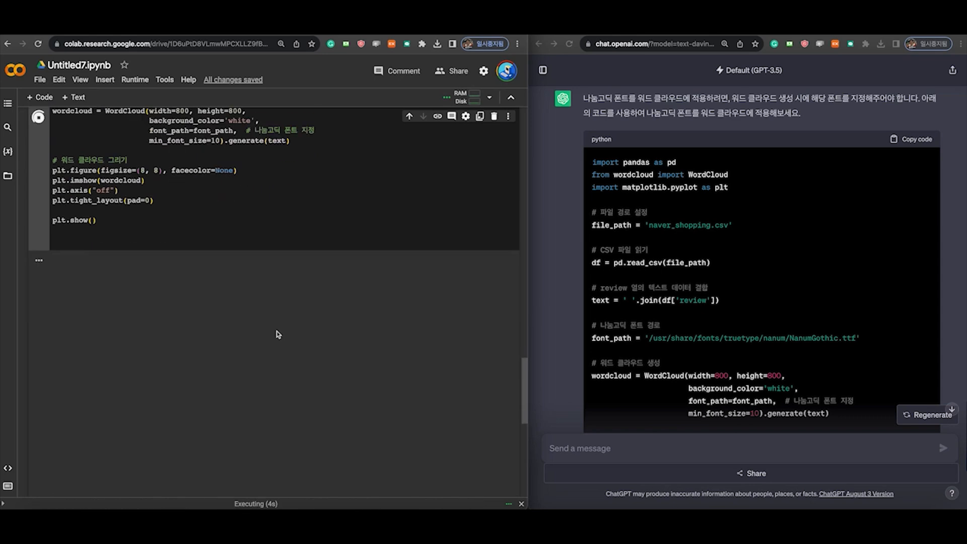
pyautogui.scroll(-3, 282, 336)
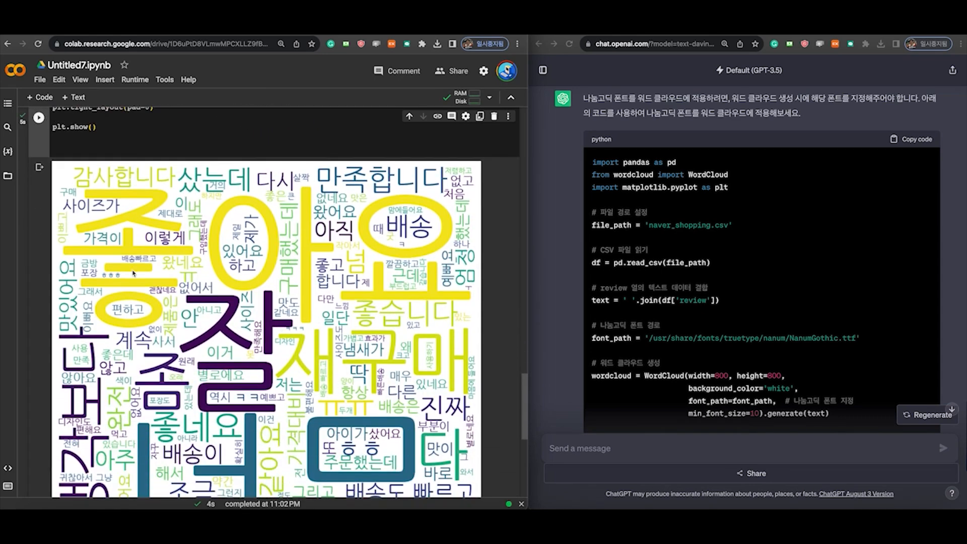
# Compare the plt.rc font line in ChatGPT's earlier answer with the font_path code in its newest answer.
pyautogui.scroll(5, 369, 374)
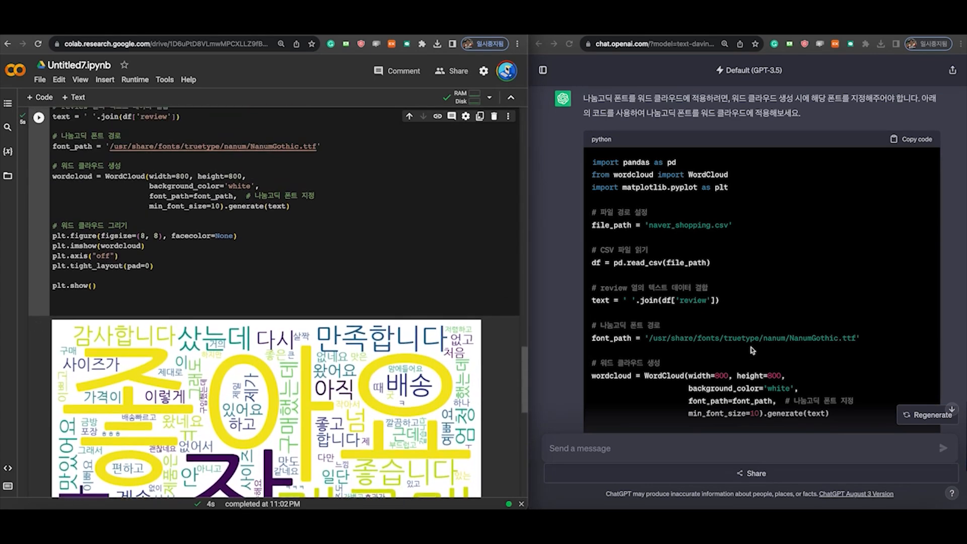
pyautogui.scroll(-10, 734, 349)
pyautogui.moveTo(591, 255); pyautogui.dragTo(741, 256)
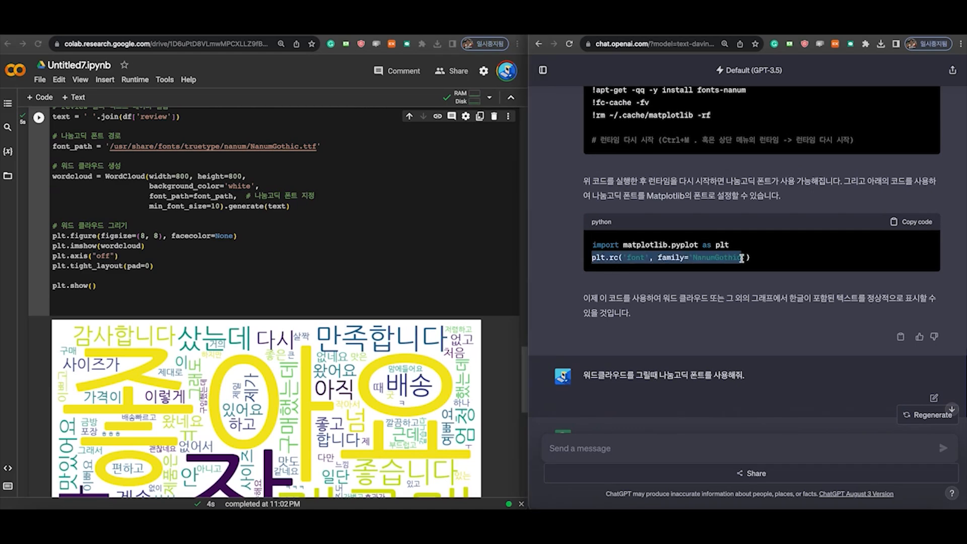
pyautogui.scroll(-4, 739, 265)
pyautogui.scroll(-2, 739, 265)
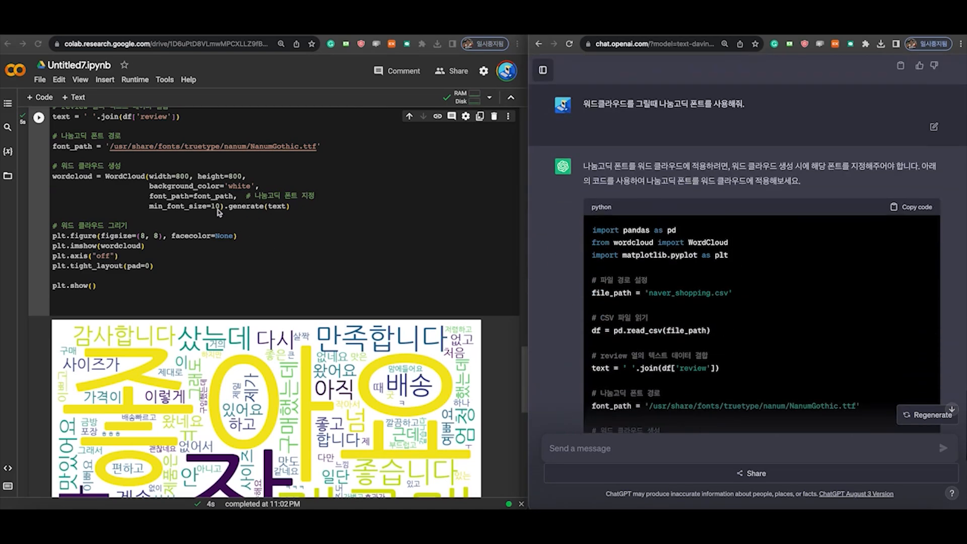
# Examine the WordCloud call in the cell, including its font_path=font_path argument and the NanumGothic.ttf path definition.
pyautogui.click(185, 200)
pyautogui.scroll(1, 153, 197)
pyautogui.moveTo(232, 214); pyautogui.dragTo(169, 213)
pyautogui.scroll(1, 151, 213)
pyautogui.click(106, 211)
pyautogui.doubleClick(107, 211)
pyautogui.scroll(1, 145, 217)
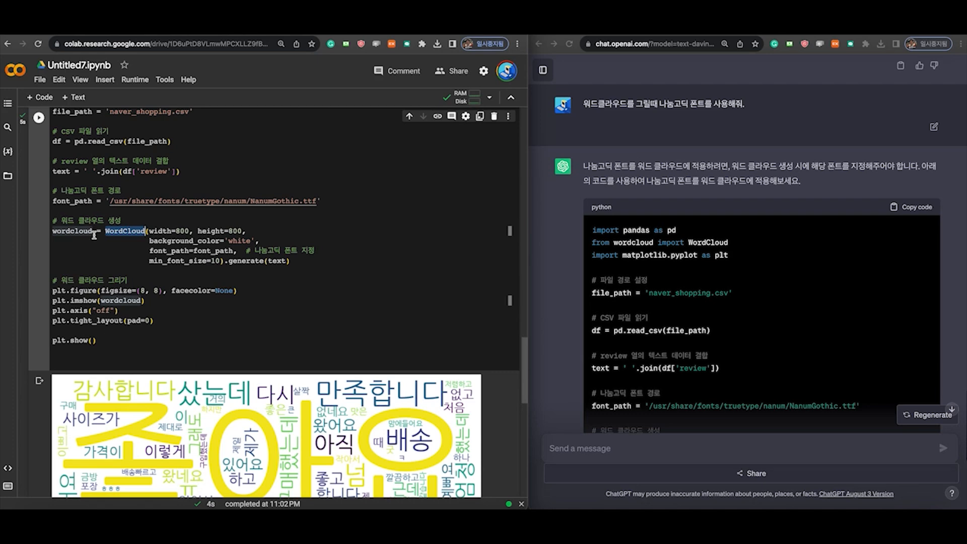
pyautogui.click(150, 250)
pyautogui.moveTo(150, 250); pyautogui.dragTo(229, 250)
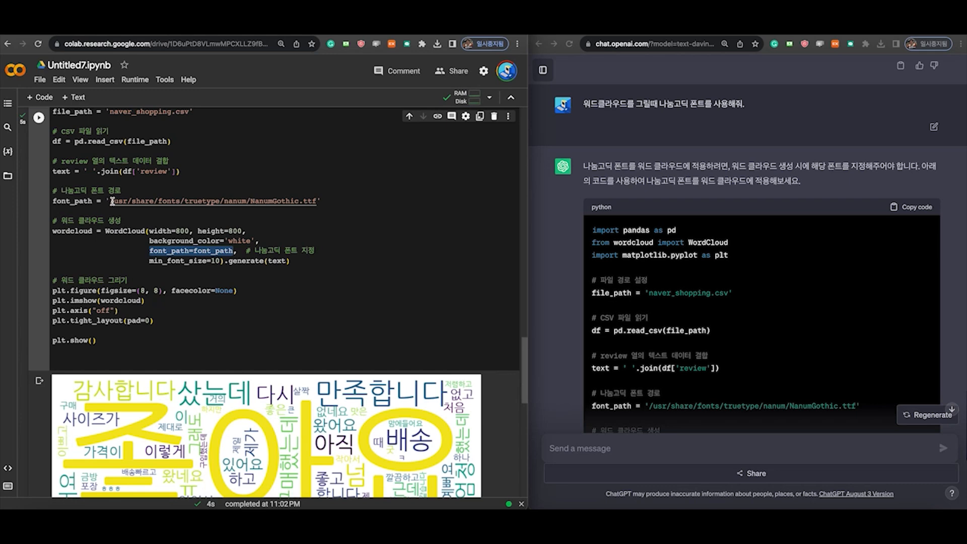
# Examine the Korean word cloud output from top to bottom for the most prominent review words.
pyautogui.scroll(-6, 200, 262)
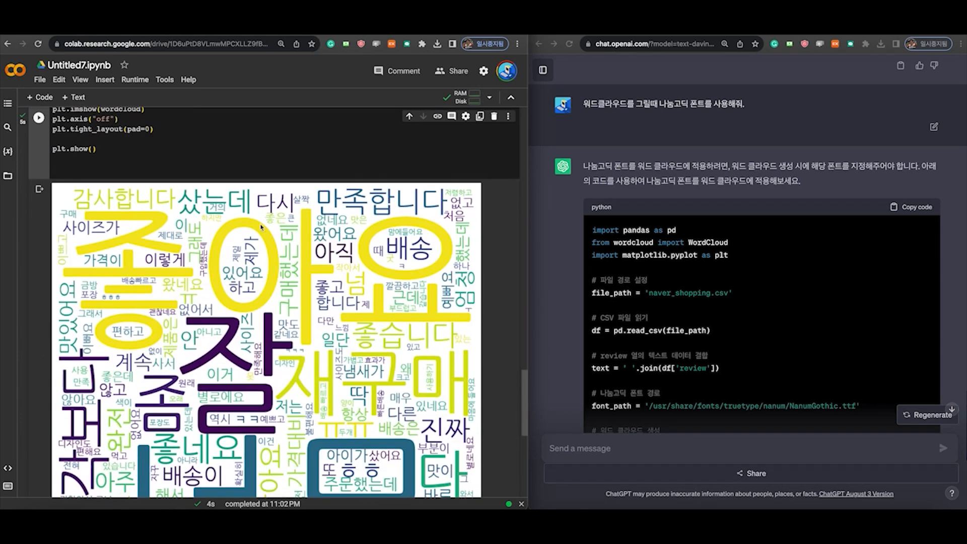
pyautogui.scroll(-3, 473, 251)
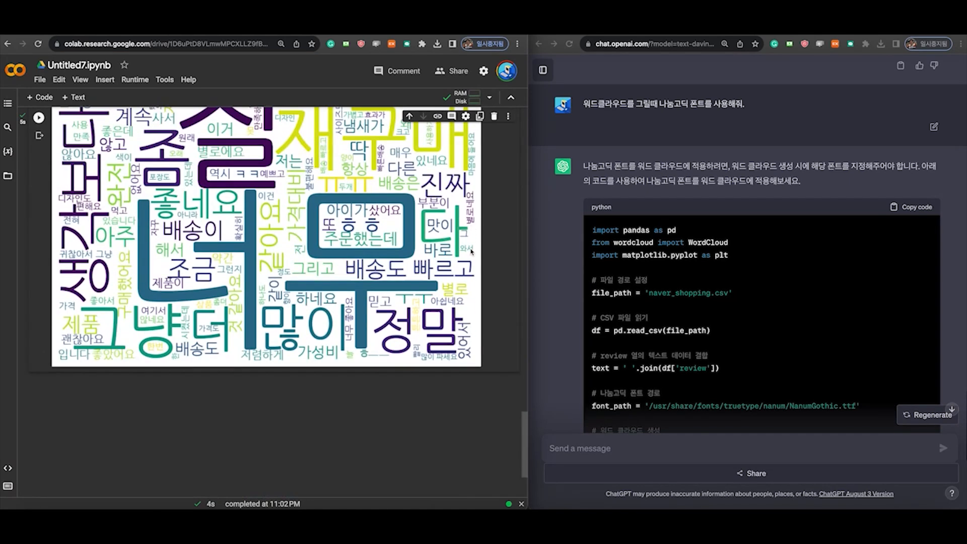
pyautogui.scroll(3, 472, 250)
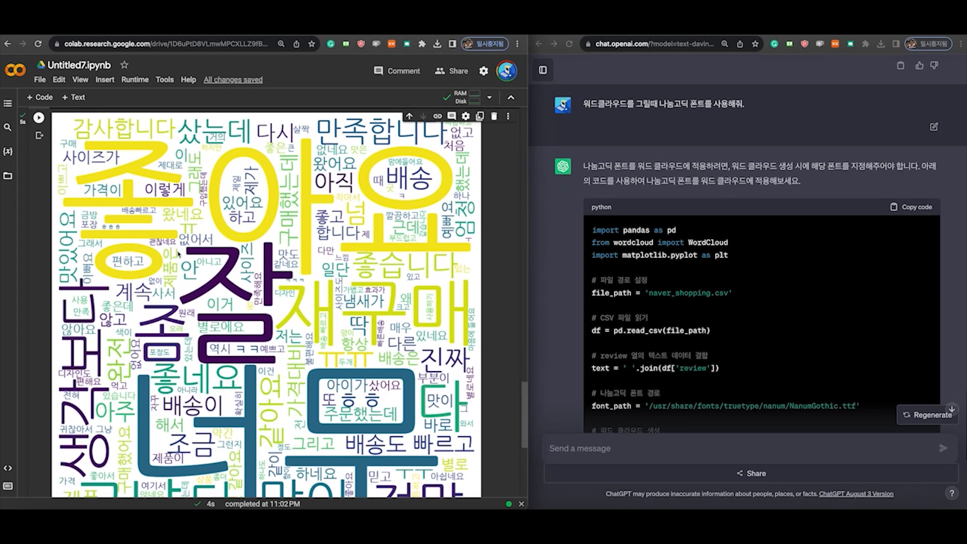
pyautogui.scroll(-1, 171, 240)
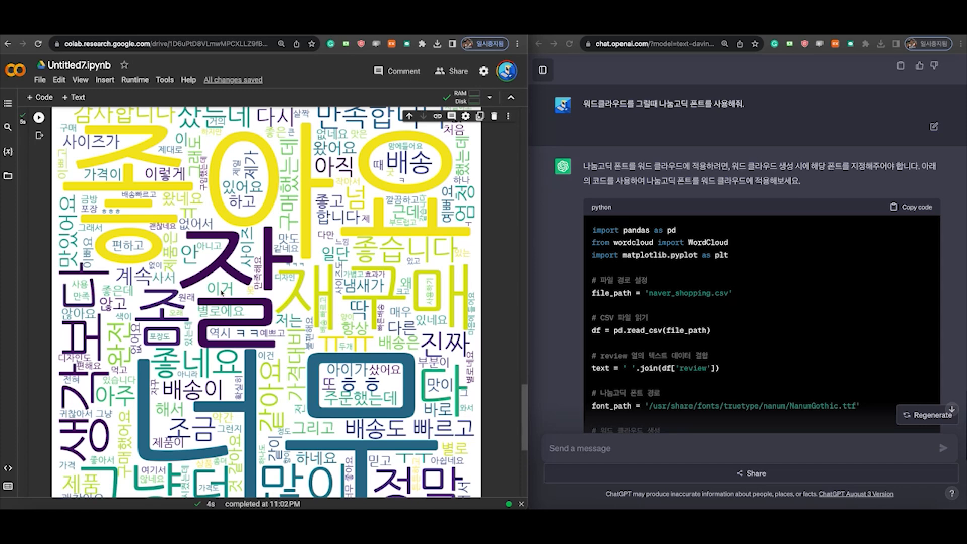
pyautogui.scroll(-1, 222, 292)
pyautogui.scroll(1, 224, 267)
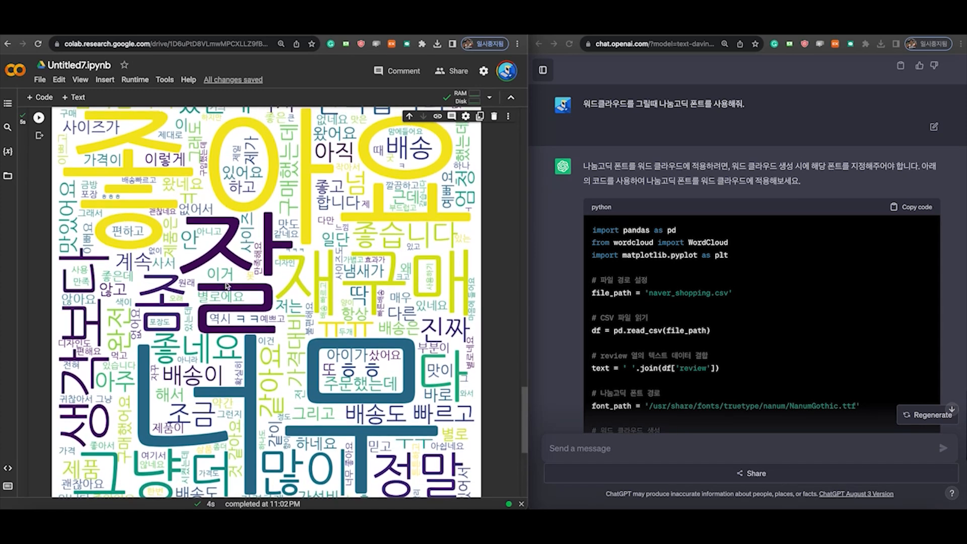
pyautogui.scroll(1, 332, 212)
pyautogui.scroll(-1, 330, 353)
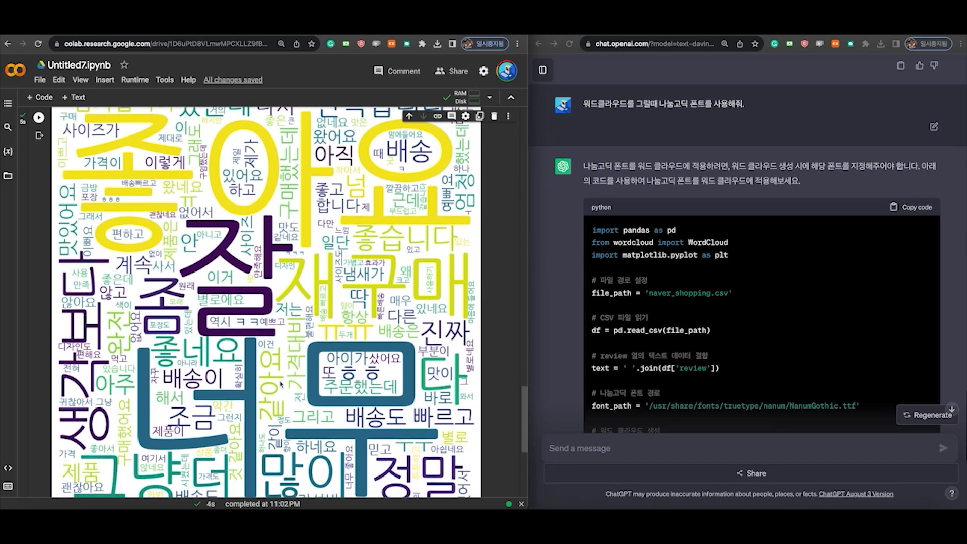
pyautogui.scroll(-2, 254, 399)
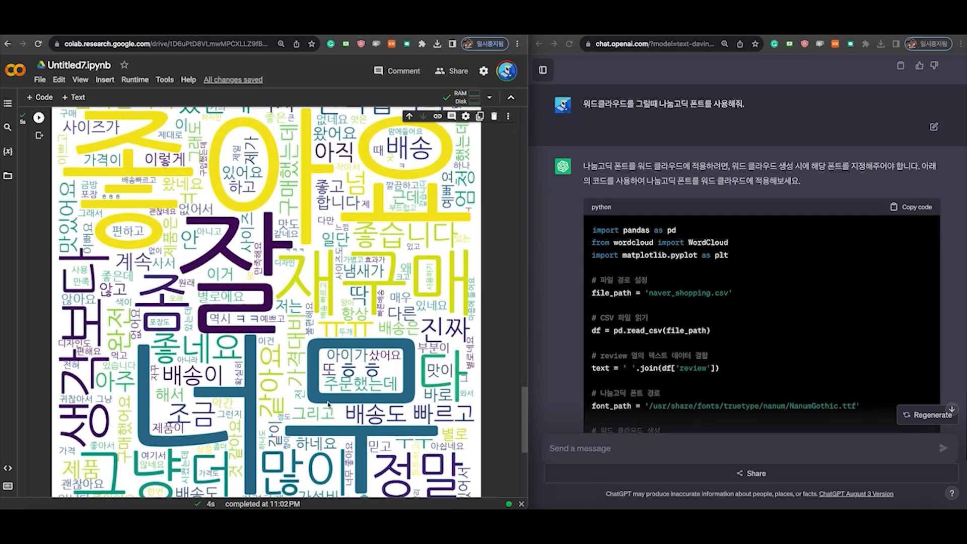
pyautogui.scroll(3, 347, 386)
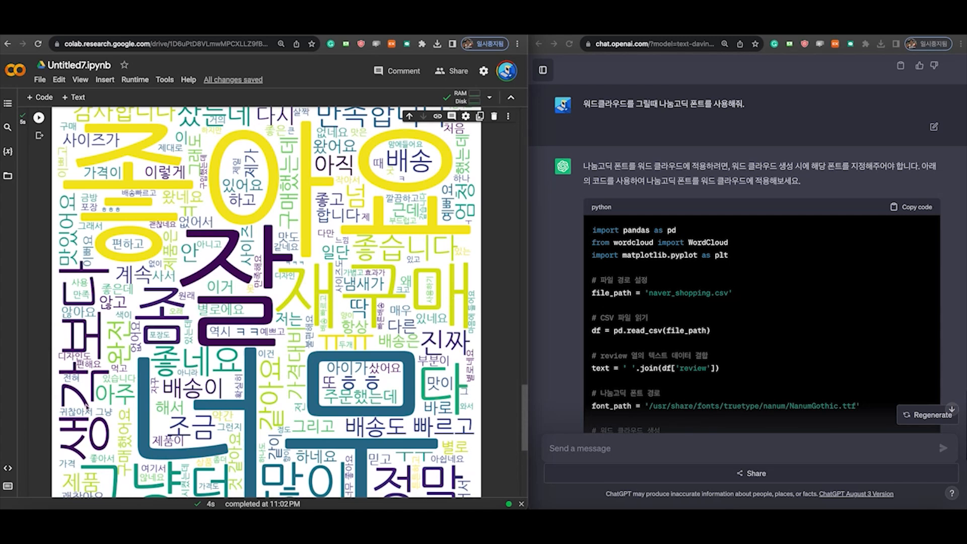
pyautogui.scroll(-2, 158, 373)
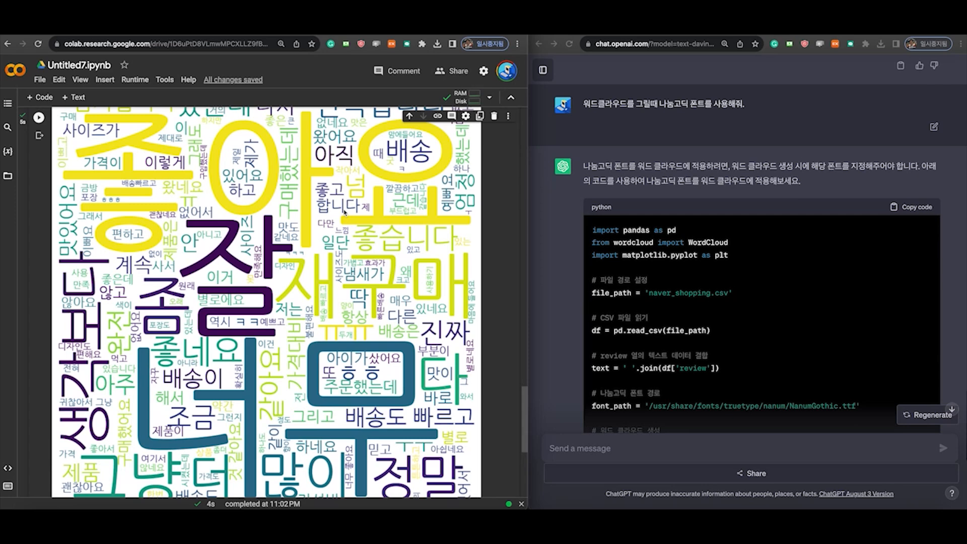
pyautogui.scroll(-5, 345, 212)
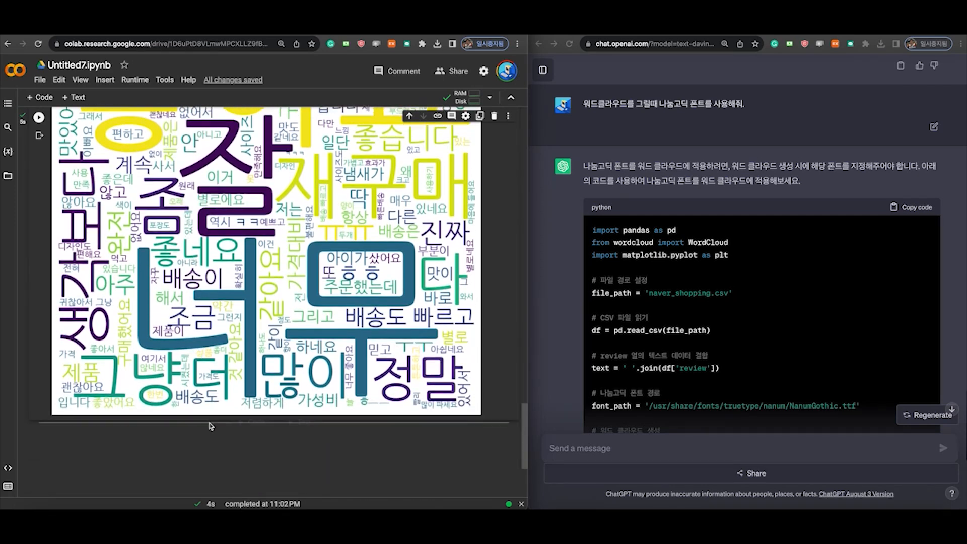
pyautogui.scroll(3, 227, 313)
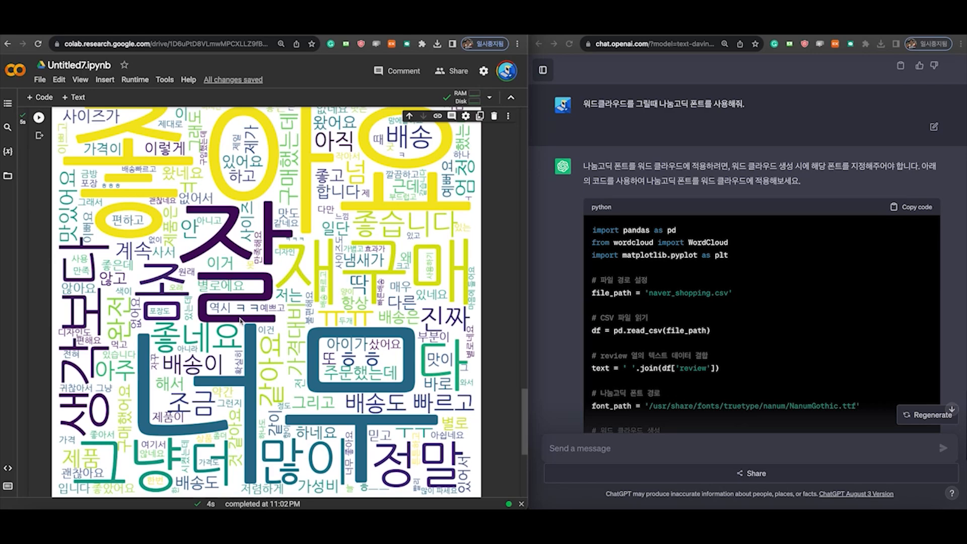
pyautogui.scroll(-5, 245, 323)
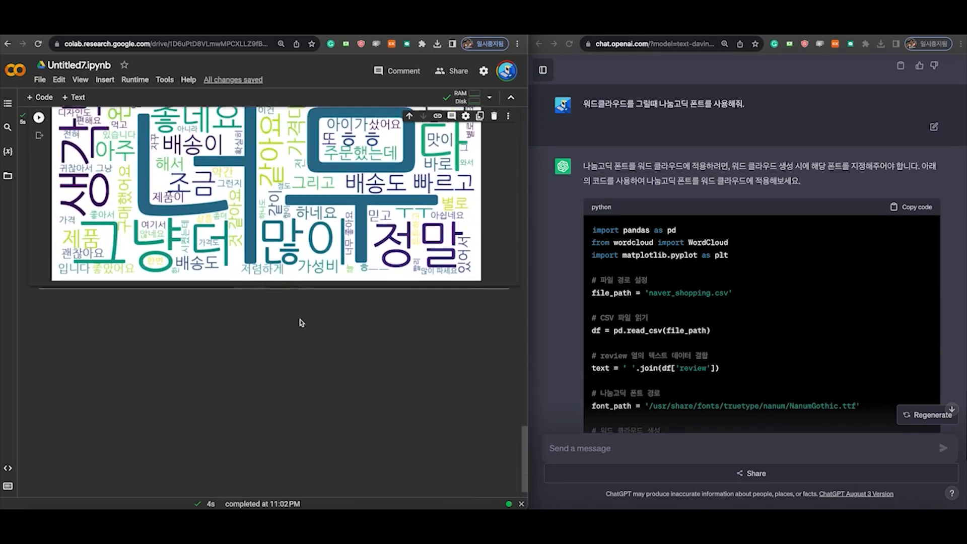
# Send ChatGPT the prompt "rating 점수 별로 각각 워드클라우드를 그려줘. rating 1점부터 5점까지 순서대로 그려줘.".
pyautogui.scroll(-6, 582, 404)
pyautogui.write('rating')
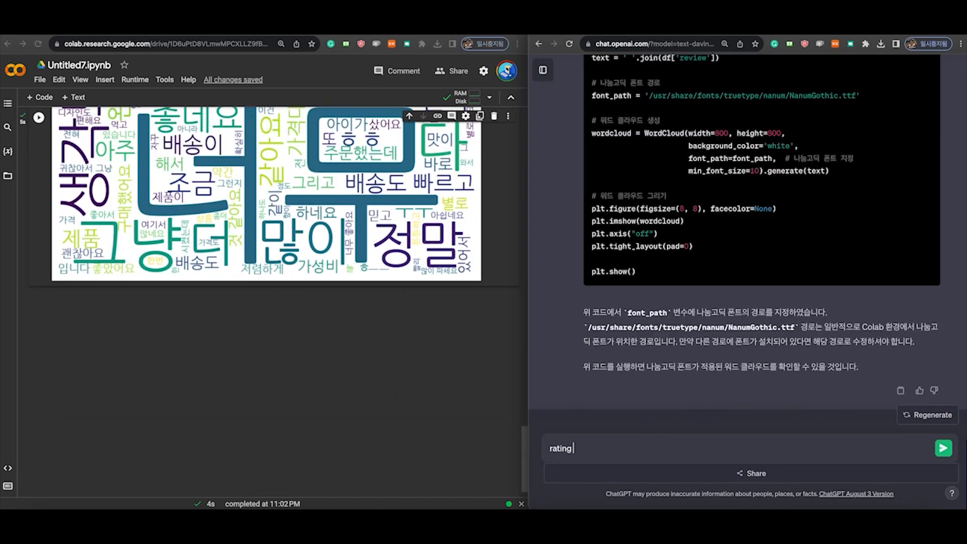
pyautogui.write(' 점수 별로 워드클라각각')
pyautogui.press('End')
pyautogui.write('우드를 그렇')
pyautogui.write('줘.')
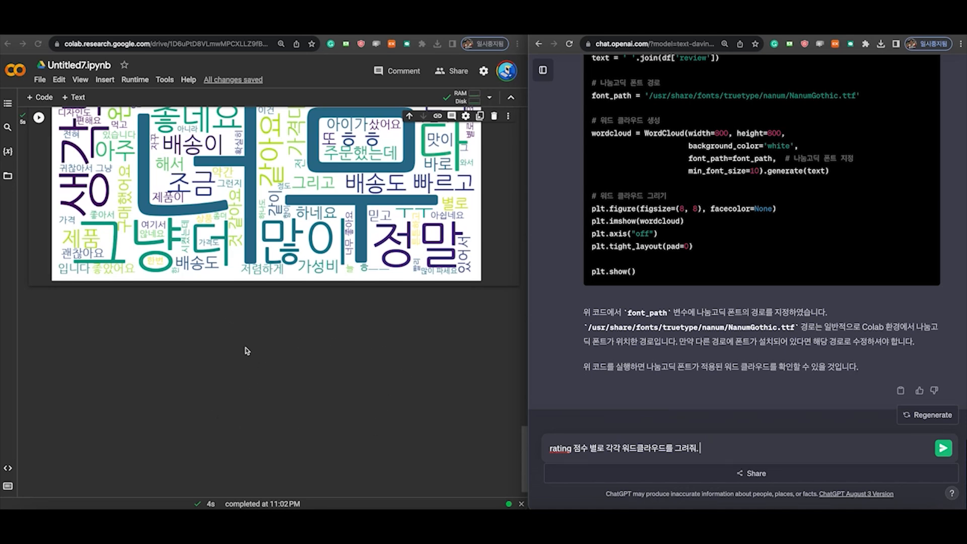
pyautogui.write('ing 1점부터 5점까지 순서대로 그려줘.')
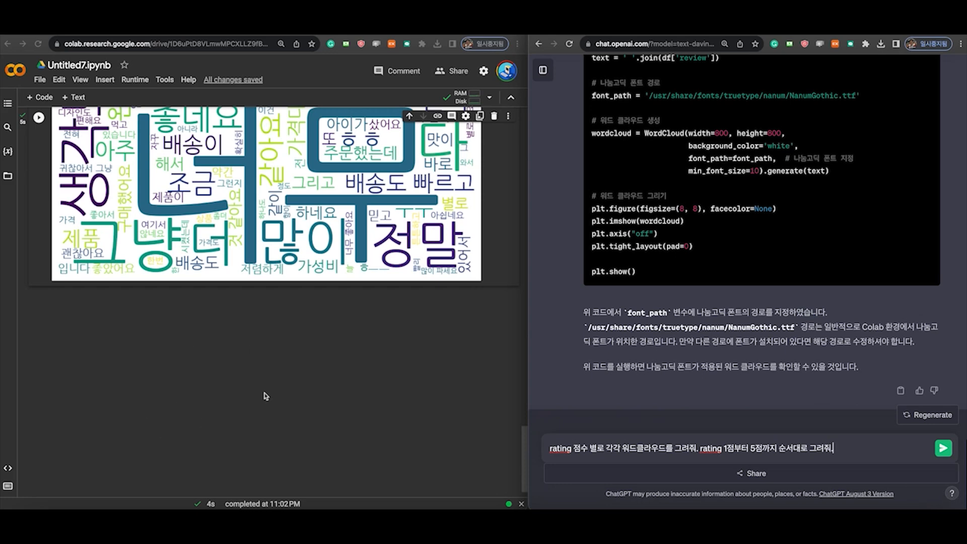
pyautogui.click(949, 448)
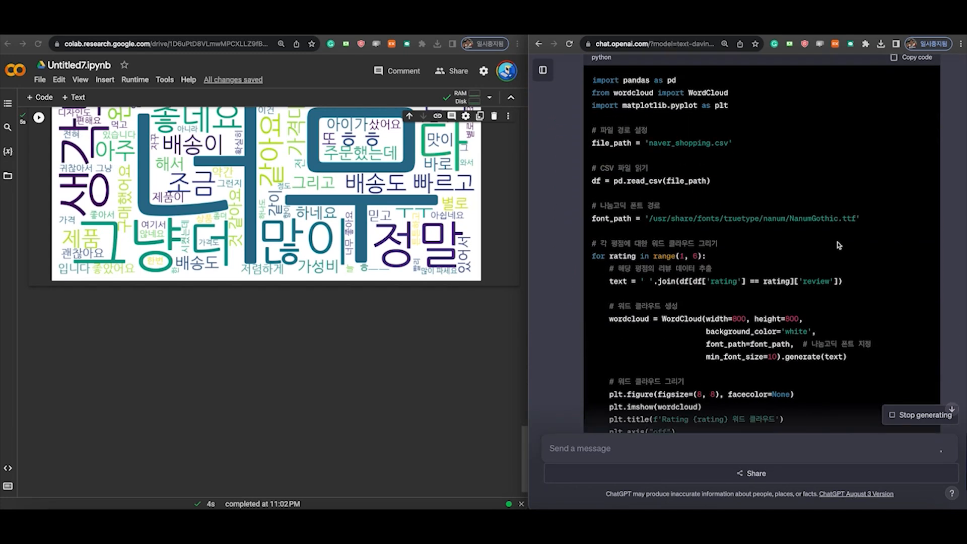
# Copy ChatGPT's per-rating word cloud code into a new code cell below the overall word cloud and run it.
pyautogui.scroll(5, 866, 242)
pyautogui.click(909, 150)
pyautogui.click(289, 325)
pyautogui.click(247, 288)
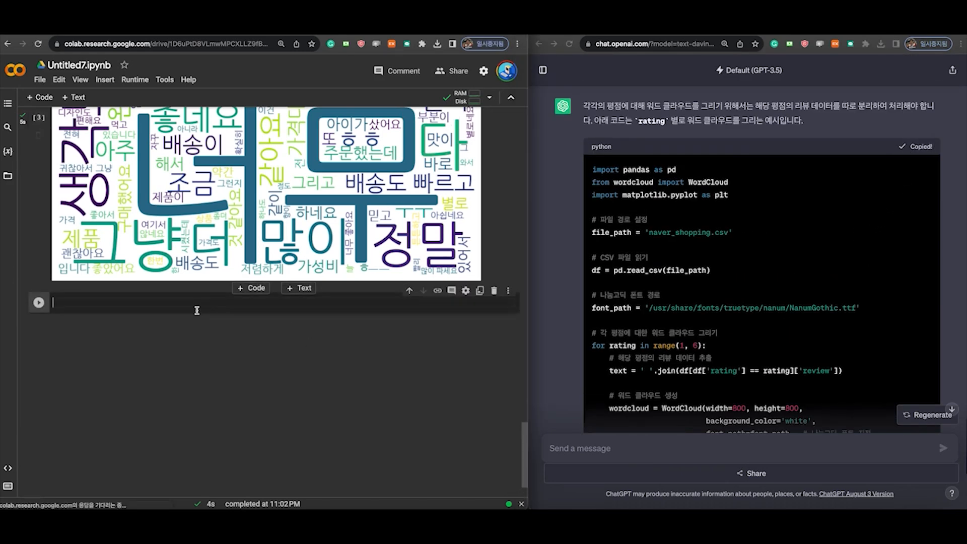
pyautogui.write('import pandas as pd from wordcloud import WordCloud import matplotlib.pyplot as plt  # 파일 경로 설정 file_path = \'naver_shopping.csv\'  # CSV 파일 읽기 df = pd.read_csv(file_path)  # 나눔고딕 폰트 경로 font_path = \'/usr/share/fonts/truetype/nanum/NanumGothic.ttf\'  # 각 평점에 대한 워드 클라우드 그리기 for rating in range(1, 6):     # 해당 평점의 리뷰 데이터 추출     text = \' \'.join(df[df[\'rating\'] == rating][\'review\'])      # 워드 클라우드 생성     wordcloud = WordCloud(width=800, height=800,                           background_color=\'white\',                           font_path=font_path,  # 나눔고딕 폰트 지정                           min_font_size=10).generate(text)      # 워드 클라우드 그리기     plt.figure(figsize=(8, 8), facecolor=None)     plt.imshow(wordcloud)     plt.title(f\'Rating {rating} 워드 클라우드\')     plt.axis("off")     plt.tight_layout(pad=0)      plt.show()')
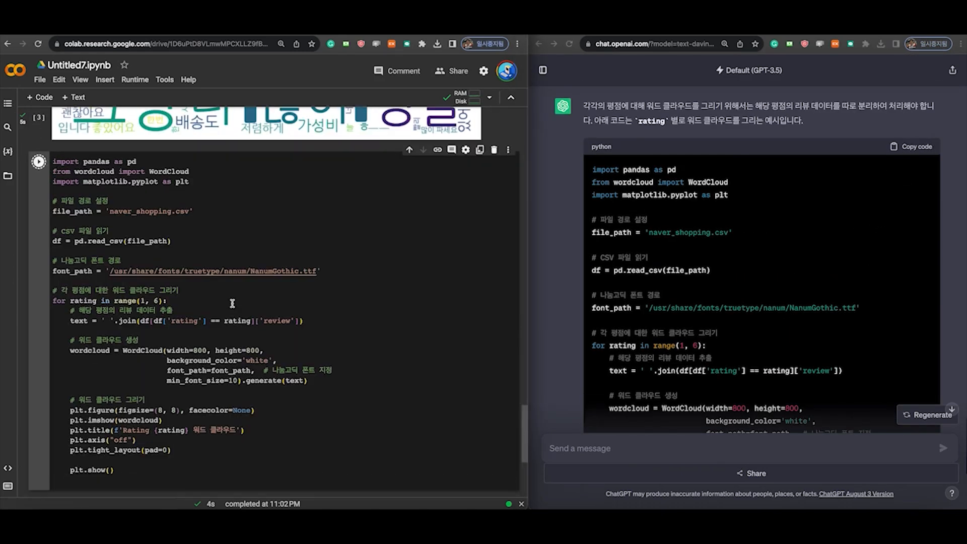
pyautogui.scroll(-2, 232, 303)
pyautogui.hotkey('ctrl', 'Return')
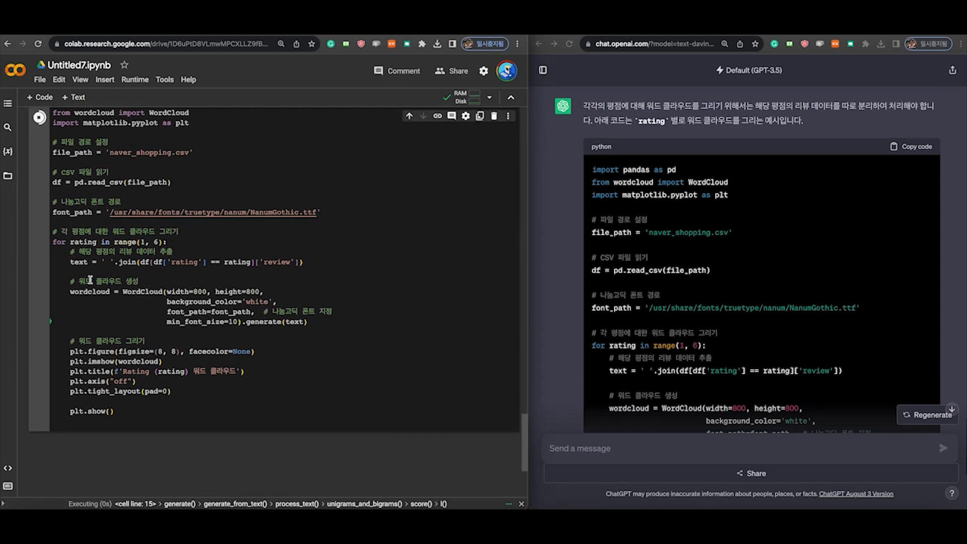
# Examine the rating loop in the new cell and read the error traceback beneath its output.
pyautogui.doubleClick(57, 242)
pyautogui.doubleClick(82, 233)
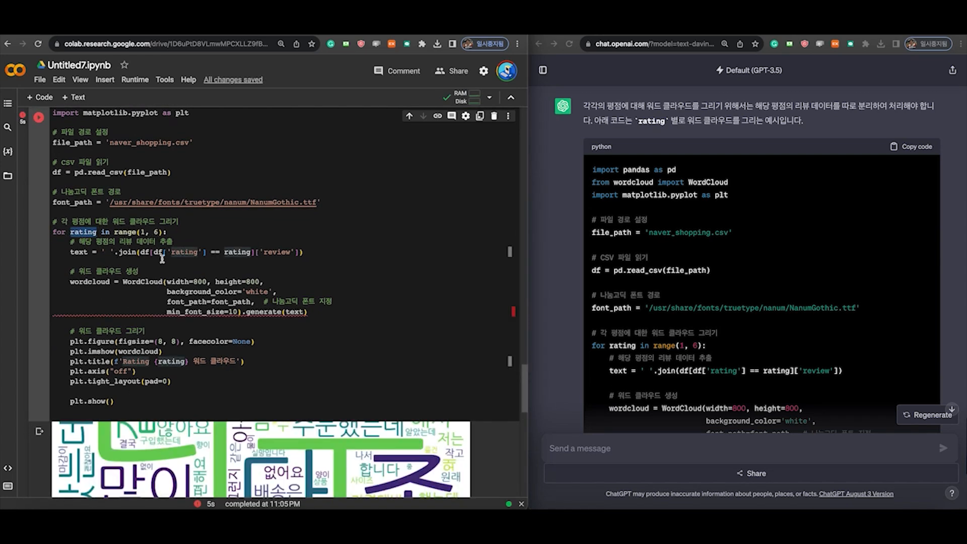
pyautogui.scroll(-10, 151, 272)
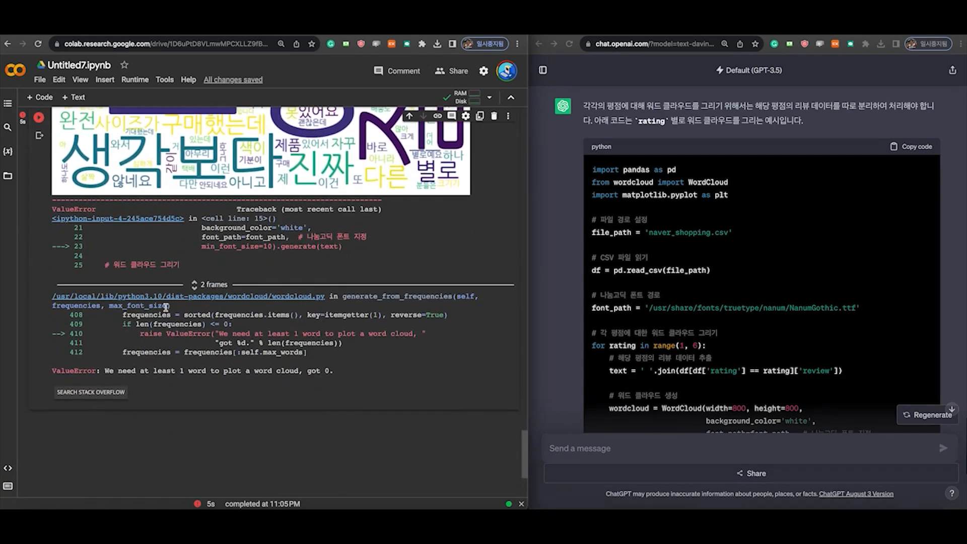
pyautogui.scroll(1, 178, 319)
pyautogui.moveTo(104, 389); pyautogui.dragTo(320, 385)
pyautogui.click(319, 385)
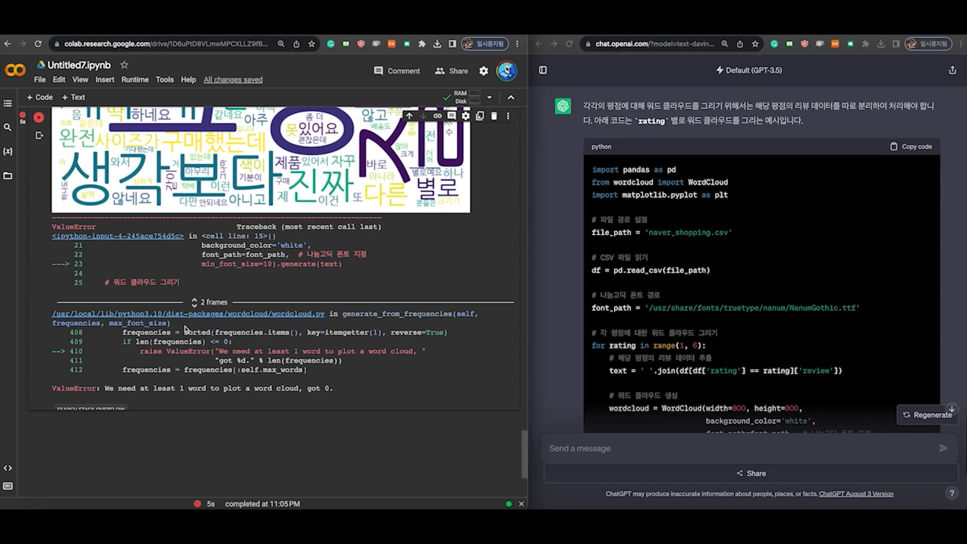
# Review the Rating 1 and Rating 2 word clouds drawn above the error traceback.
pyautogui.scroll(10, 187, 329)
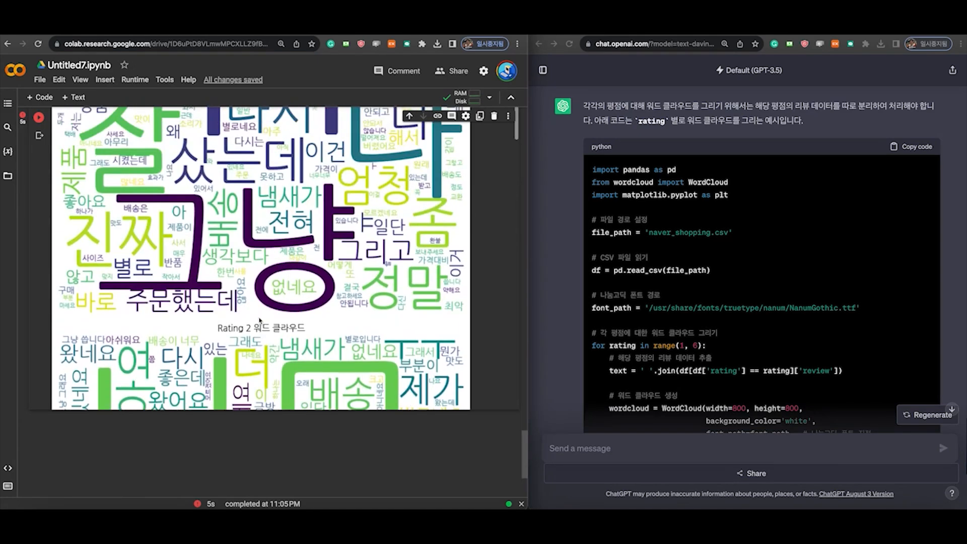
pyautogui.scroll(6, 259, 320)
pyautogui.scroll(-10, 261, 302)
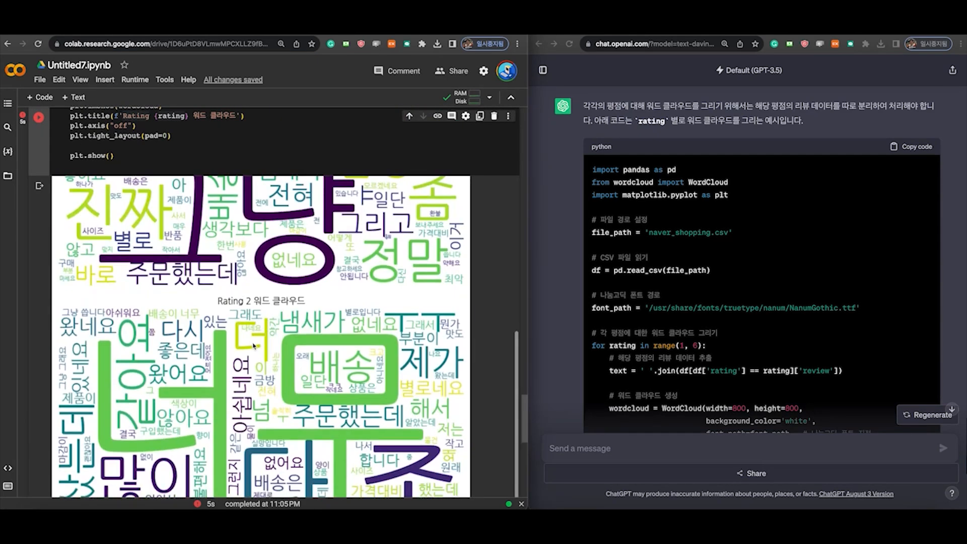
pyautogui.scroll(-5, 291, 389)
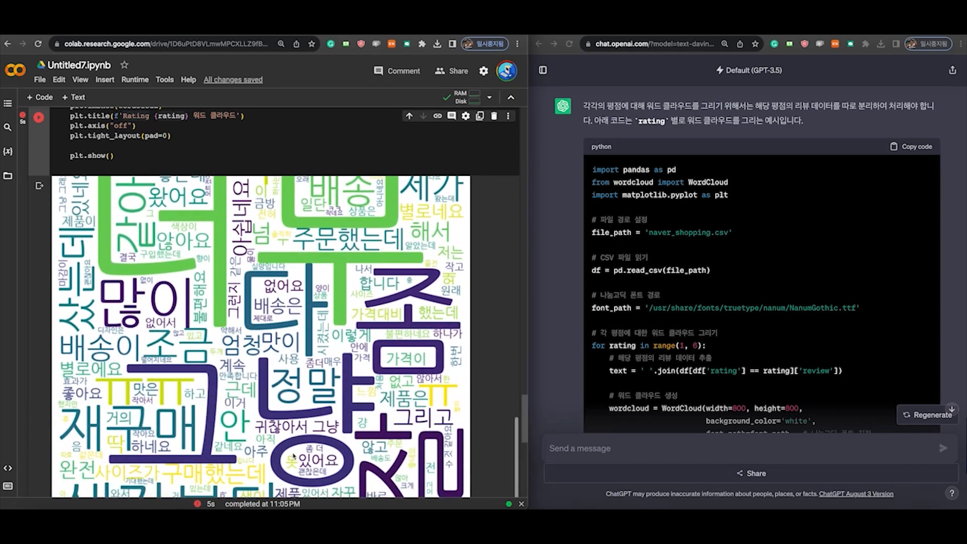
# Send ChatGPT the prompt "지금 rating 값이 1점, 2점, 4점, 5점밖에 없어. 3점은 제외하고 그려줘.".
pyautogui.click(672, 453)
pyautogui.scroll(-5, 690, 332)
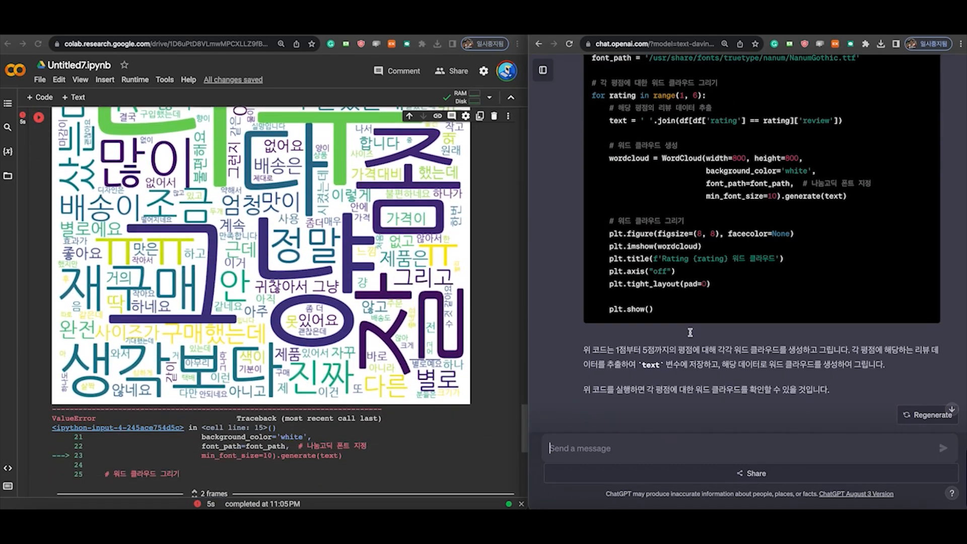
pyautogui.write('ㄷ')
pyautogui.press('BackSpace')
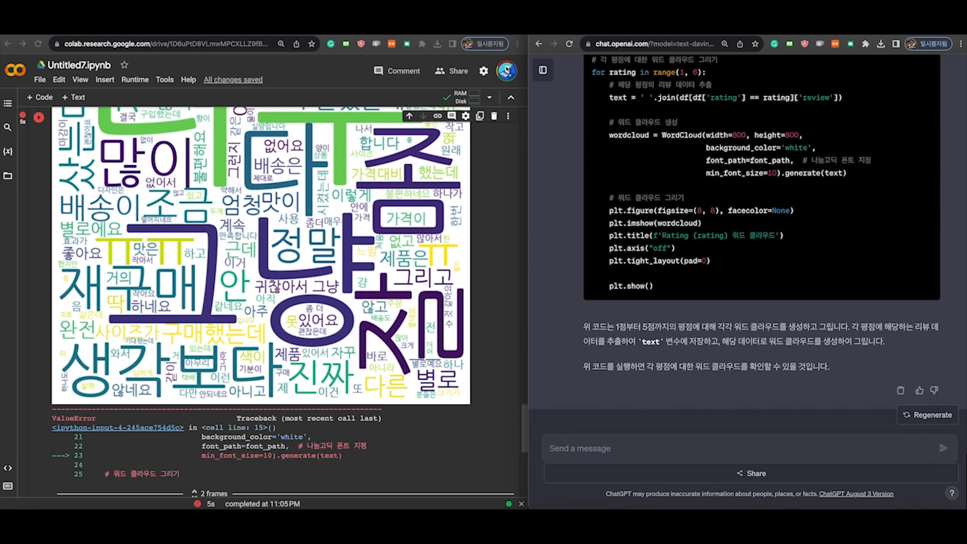
pyautogui.write('지금 rating 값이')
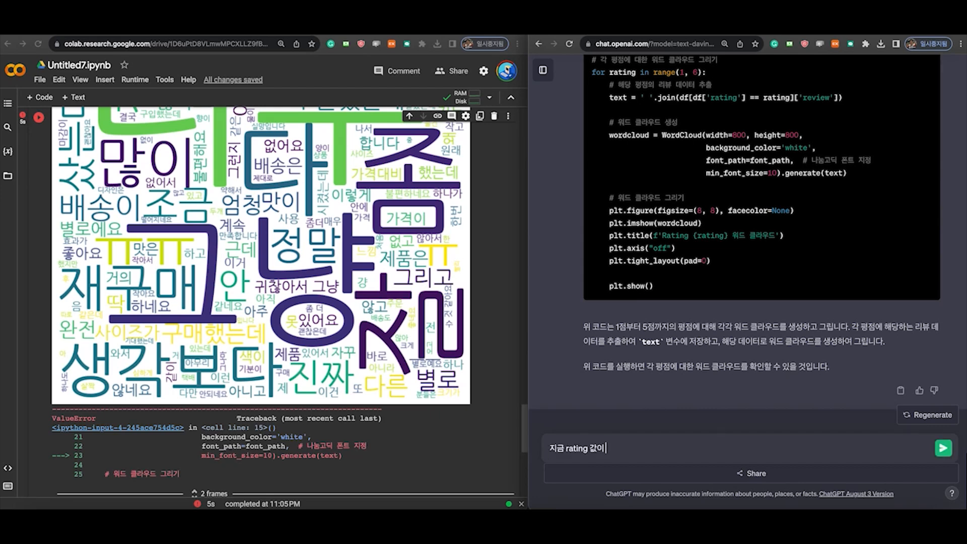
pyautogui.write(' 1점, 2점, 4점, 5점밖에 없어. 3점은 젷')
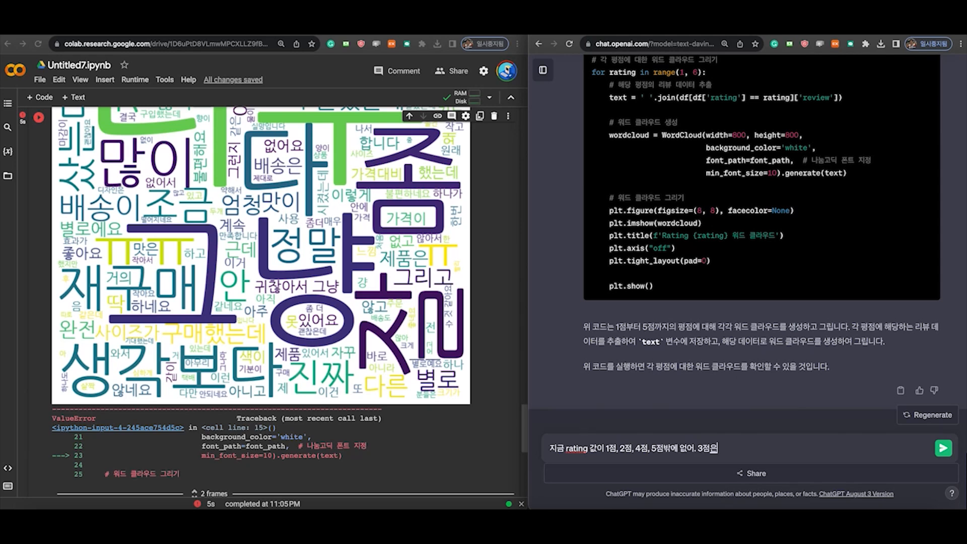
pyautogui.write('외하고 그려줘.')
pyautogui.press('Return')
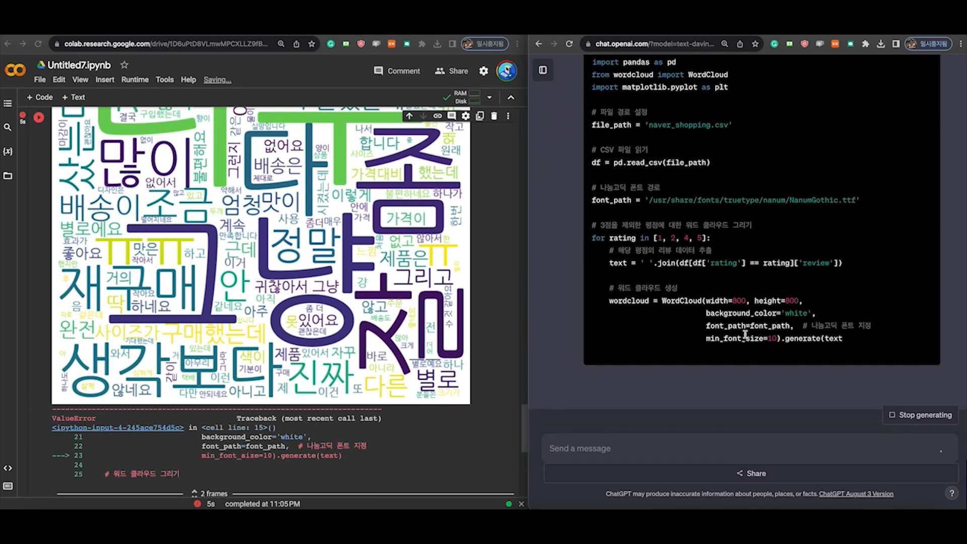
# Check the list of ratings in the for loop of ChatGPT's revised code against the notebook output.
pyautogui.scroll(2, 662, 266)
pyautogui.moveTo(715, 285); pyautogui.dragTo(592, 283)
pyautogui.scroll(15, 244, 301)
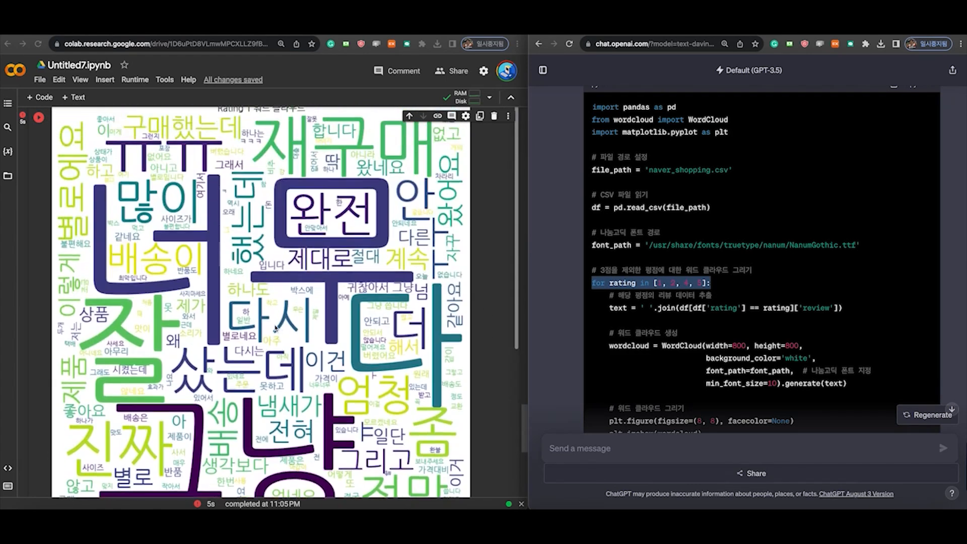
pyautogui.moveTo(136, 318); pyautogui.dragTo(162, 319)
pyautogui.moveTo(715, 282); pyautogui.dragTo(592, 282)
# Copy ChatGPT's revised code for ratings 1, 2, 4 and 5 into a new code cell and run it.
pyautogui.scroll(2, 936, 173)
pyautogui.click(918, 179)
pyautogui.scroll(-15, 277, 326)
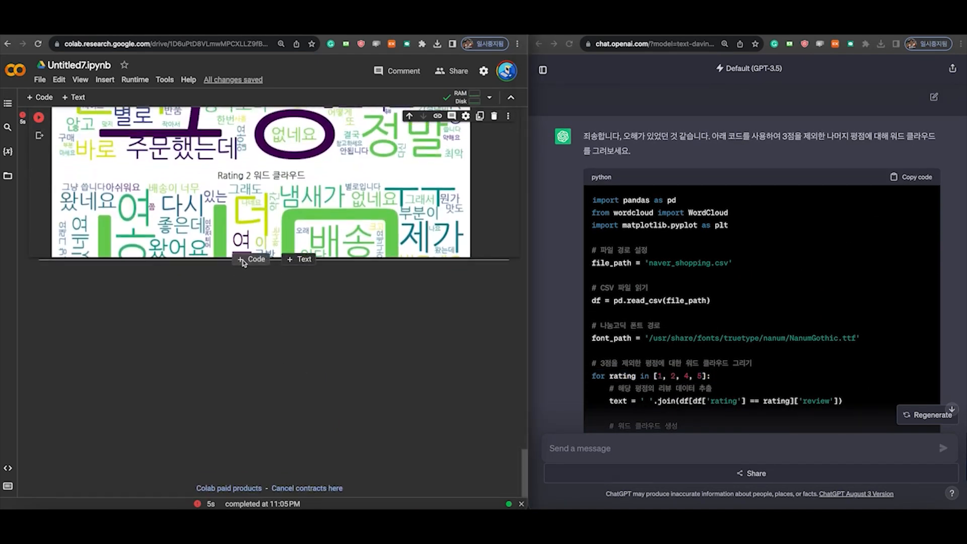
pyautogui.click(247, 258)
pyautogui.write('import pandas as pd from wordcloud import WordCloud import matplotlib.pyplot as plt  # 파일 경로 설정 file_path = \'naver_shopping.csv\'  # CSV 파일 읽기 df = pd.read_csv(file_path)  # 나눔고딕 폰트 경로 font_path = \'/usr/share/fonts/truetype/nanum/NanumGothic.ttf\'  # 3점을 제외한 평점에 대한 워드 클라우드 그리기 for rating in [1, 2, 4, 5]:     # 해당 평점의 리뷰 데이터 추출     text = \' \'.join(df[df[\'rating\'] == rating][\'review\'])      # 워드 클라우드 생성     wordcloud = WordCloud(width=800, height=800,                           background_color=\'white\',                           font_path=font_path,  # 나눔고딕 폰트 지정                           min_font_size=10).generate(text)      # 워드 클라우드 그리기     plt.figure(figsize=(8, 8), facecolor=None)     plt.imshow(wordcloud)     plt.title(f\'Rating {rating} 워드 클라우드\')     plt.axis("off")     plt.tight_layout(pad=0)      plt.show()')
pyautogui.scroll(1, 82, 253)
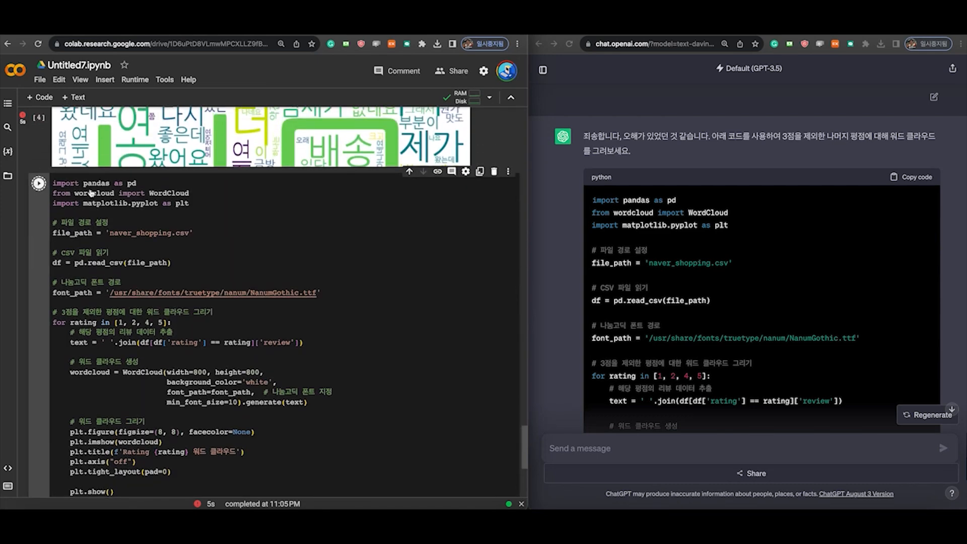
pyautogui.hotkey('ctrl', 'Return')
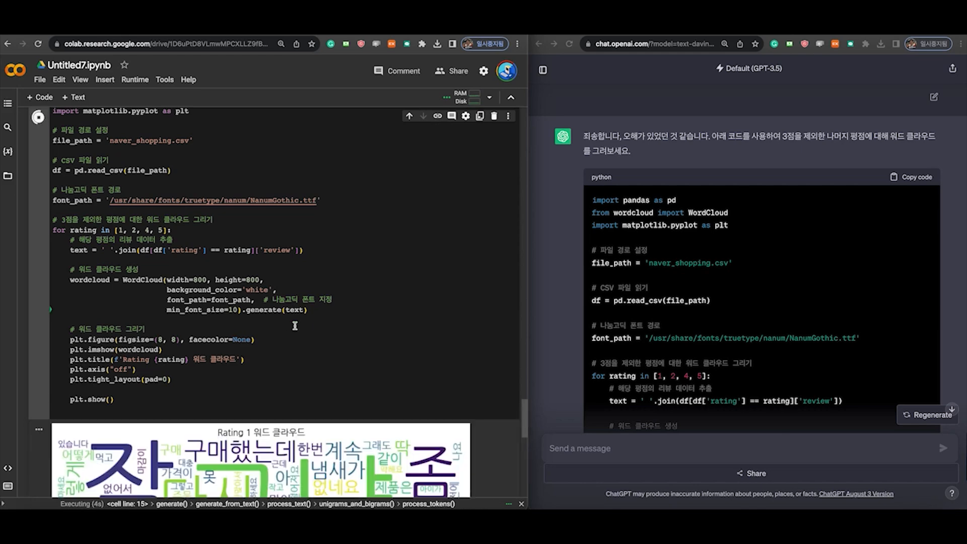
# Look through the new cell's word clouds from Rating 1 down to Rating 5.
pyautogui.scroll(-2, 296, 327)
pyautogui.scroll(-7, 357, 298)
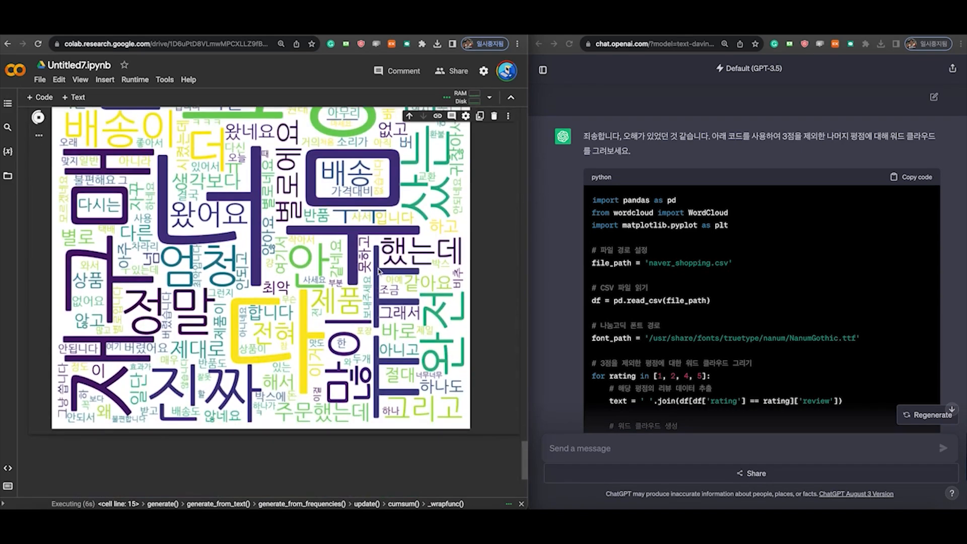
pyautogui.scroll(7, 350, 260)
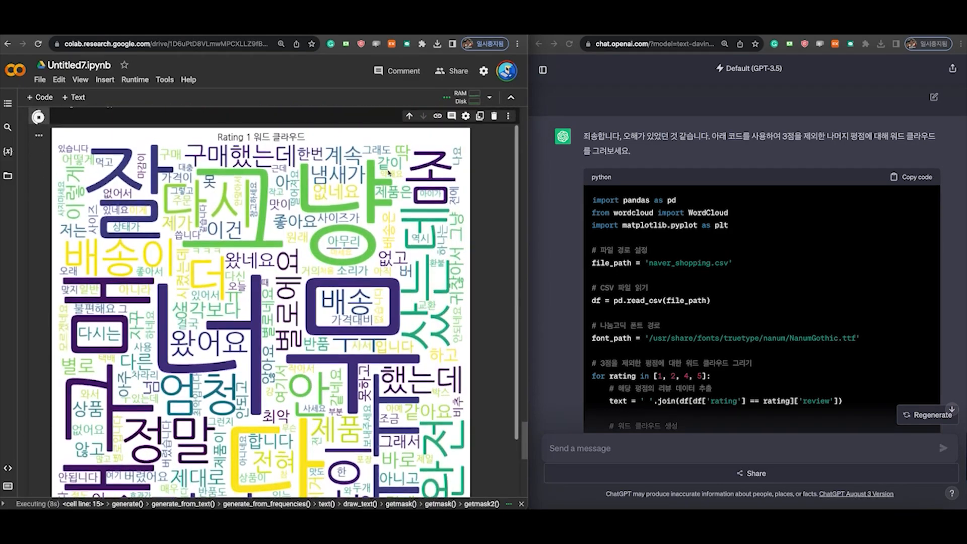
pyautogui.scroll(-5, 367, 277)
pyautogui.scroll(-3, 382, 282)
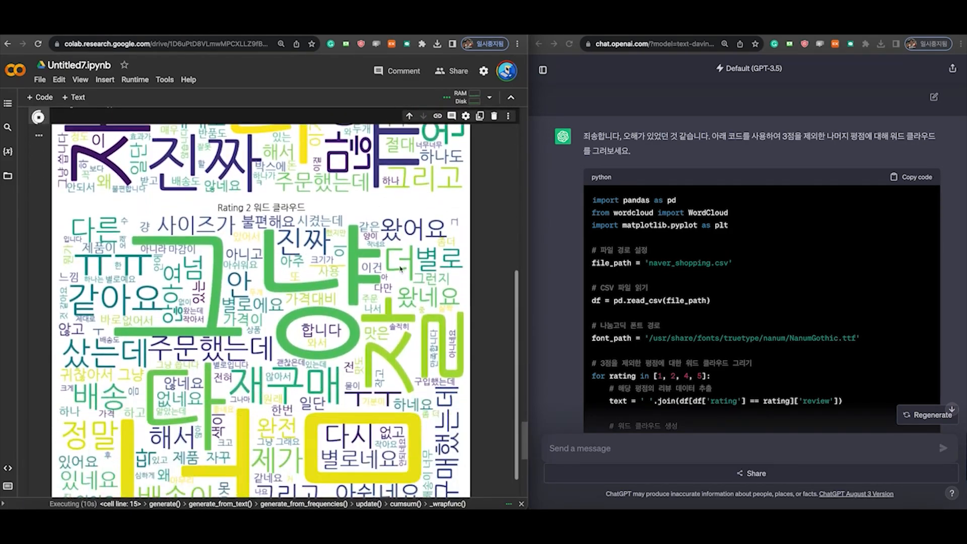
pyautogui.scroll(-8, 395, 257)
pyautogui.scroll(-8, 398, 253)
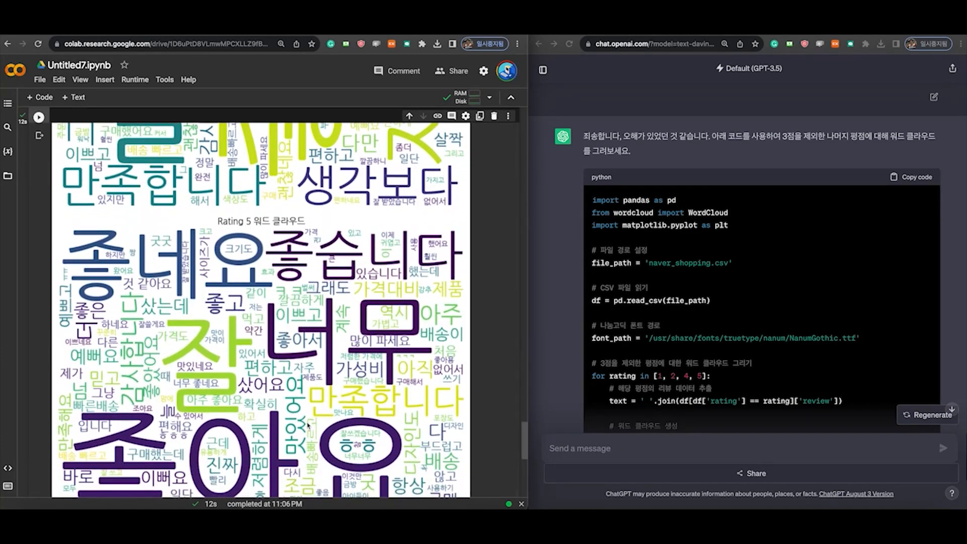
# Return to the Rating 1 word cloud and examine its most prominent review words.
pyautogui.scroll(6, 358, 416)
pyautogui.scroll(10, 358, 417)
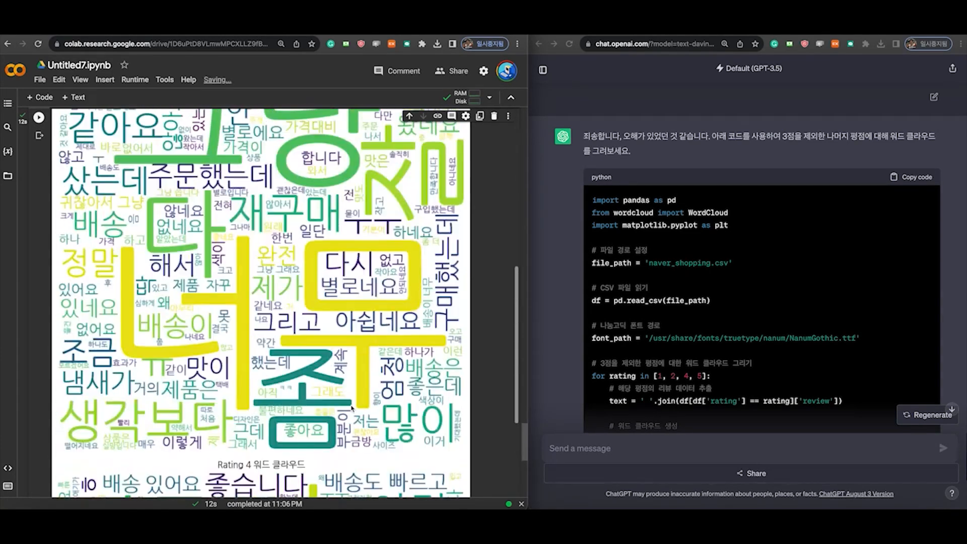
pyautogui.scroll(5, 341, 409)
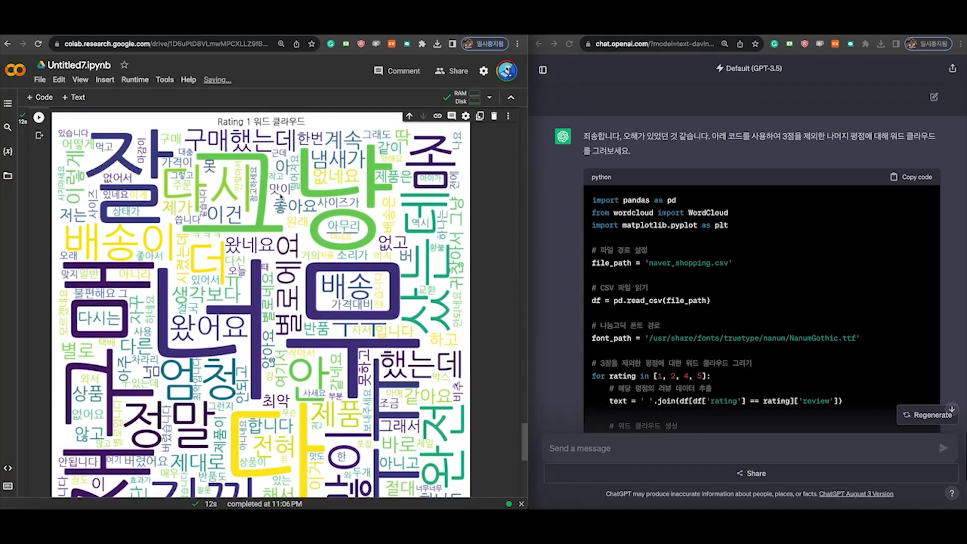
pyautogui.scroll(-1, 282, 281)
pyautogui.scroll(2, 290, 282)
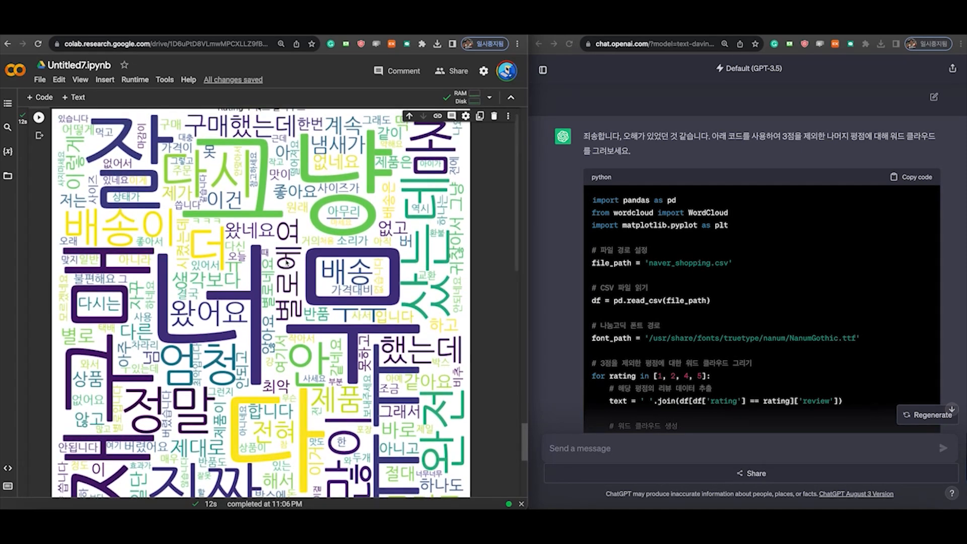
pyautogui.scroll(1, 294, 284)
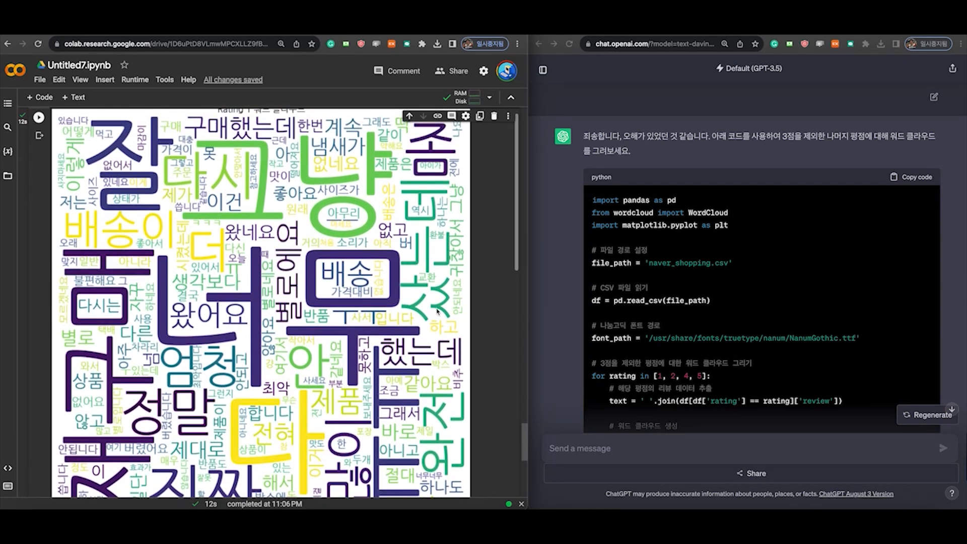
pyautogui.scroll(-3, 425, 277)
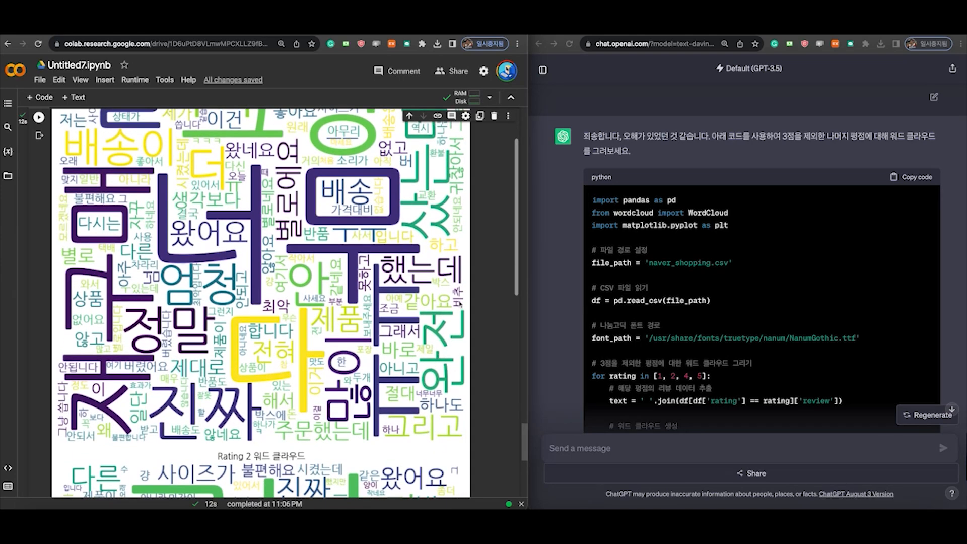
pyautogui.scroll(3, 456, 305)
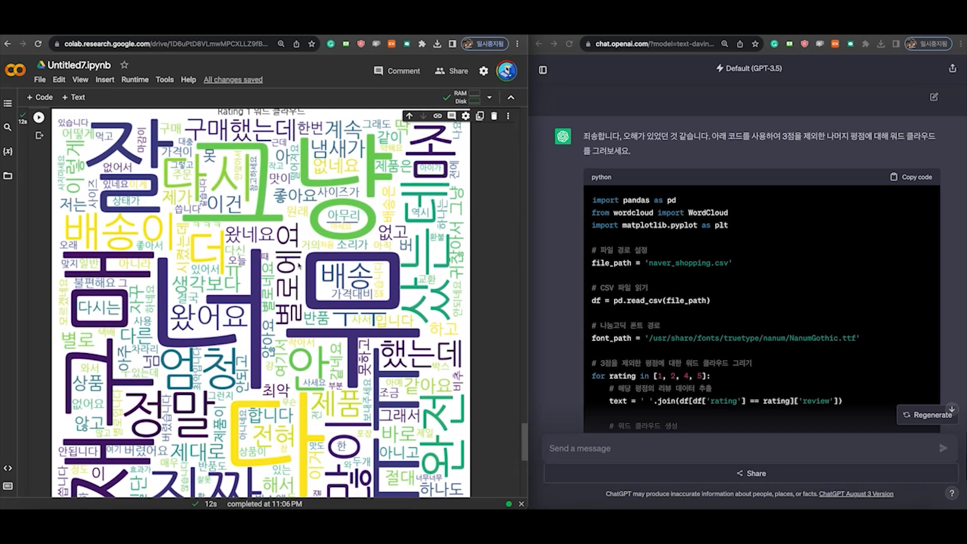
pyautogui.scroll(1, 298, 265)
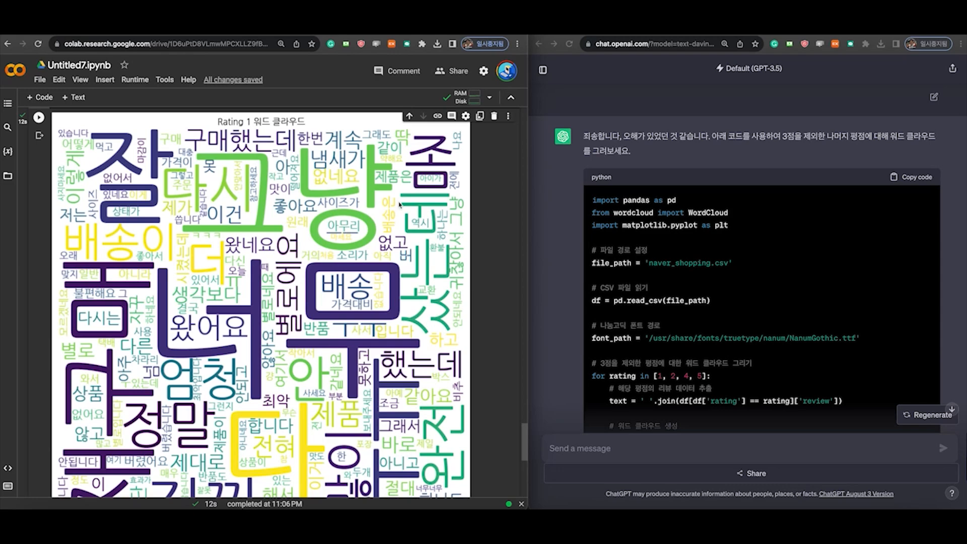
# Examine the review words in the Rating 2 word cloud and move on to the Rating 4 cloud.
pyautogui.scroll(-10, 287, 297)
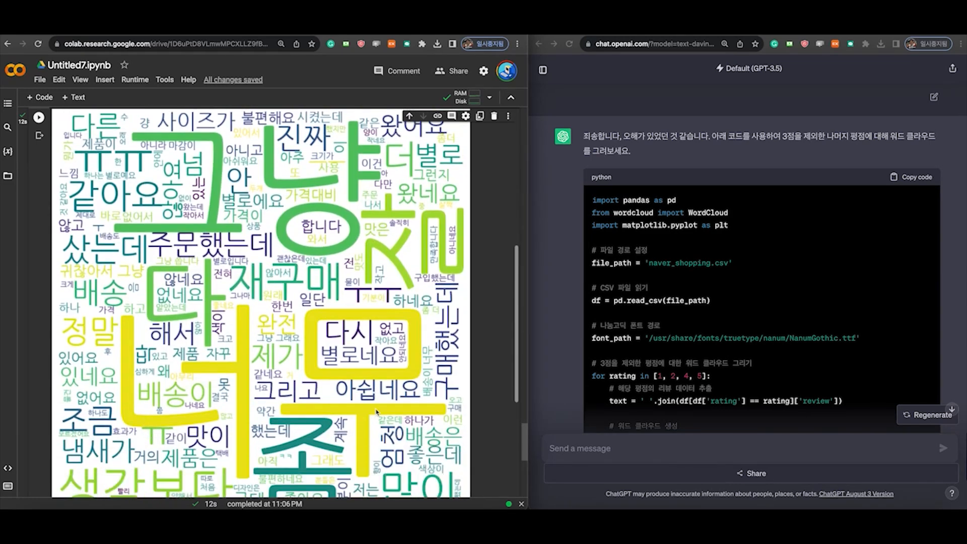
pyautogui.scroll(3, 287, 298)
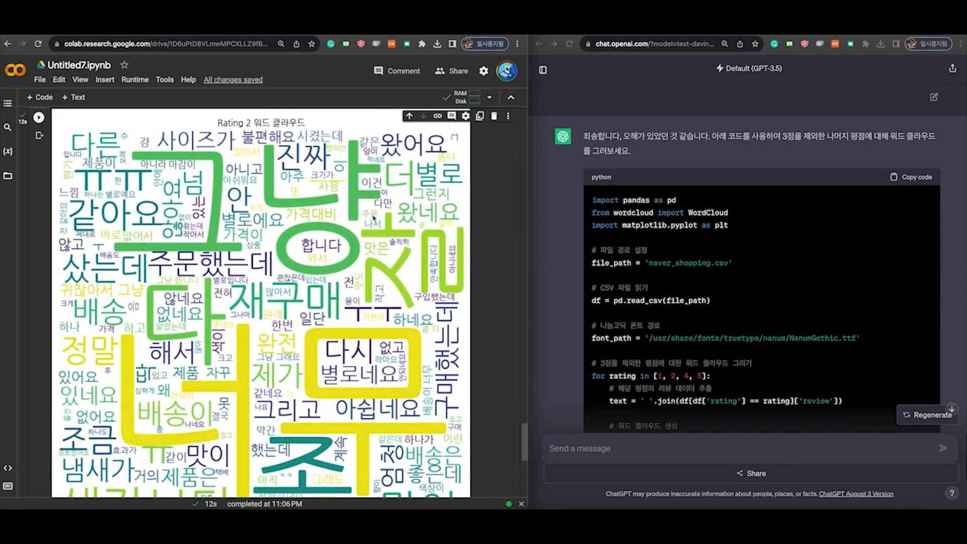
pyautogui.scroll(-4, 420, 384)
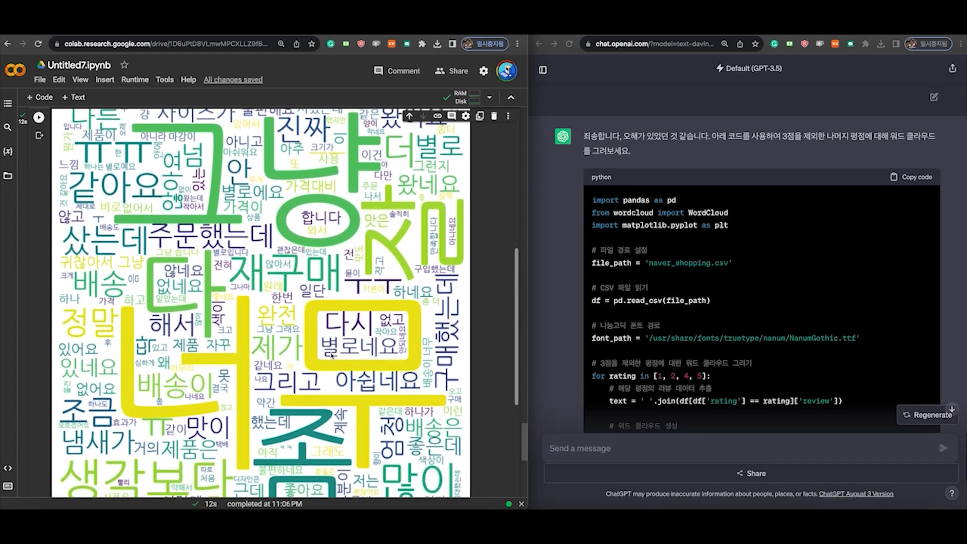
pyautogui.scroll(-2, 419, 384)
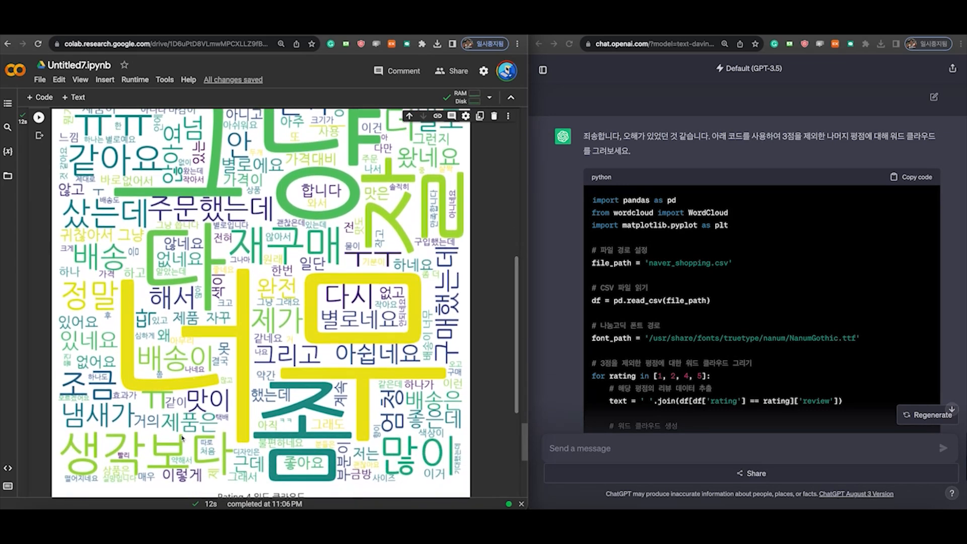
pyautogui.scroll(3, 402, 220)
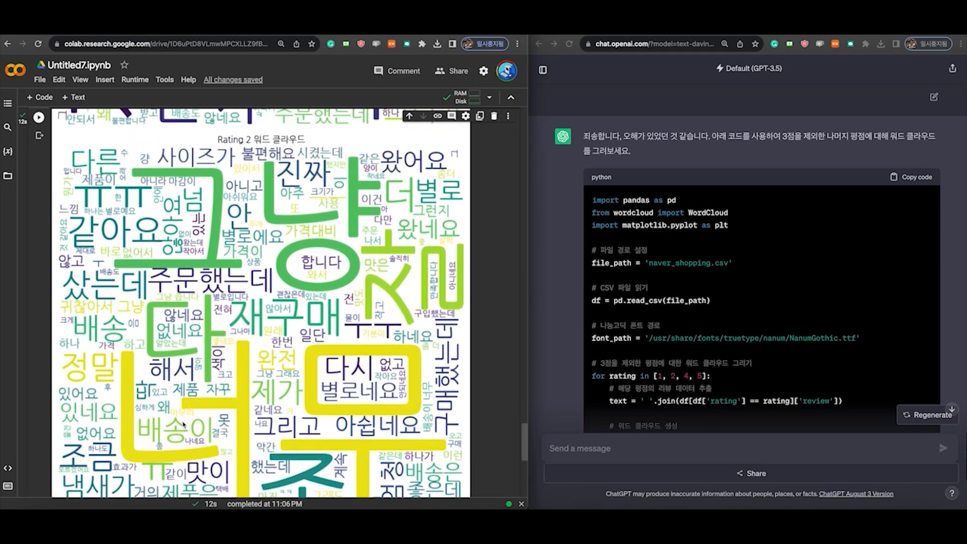
pyautogui.scroll(-15, 184, 423)
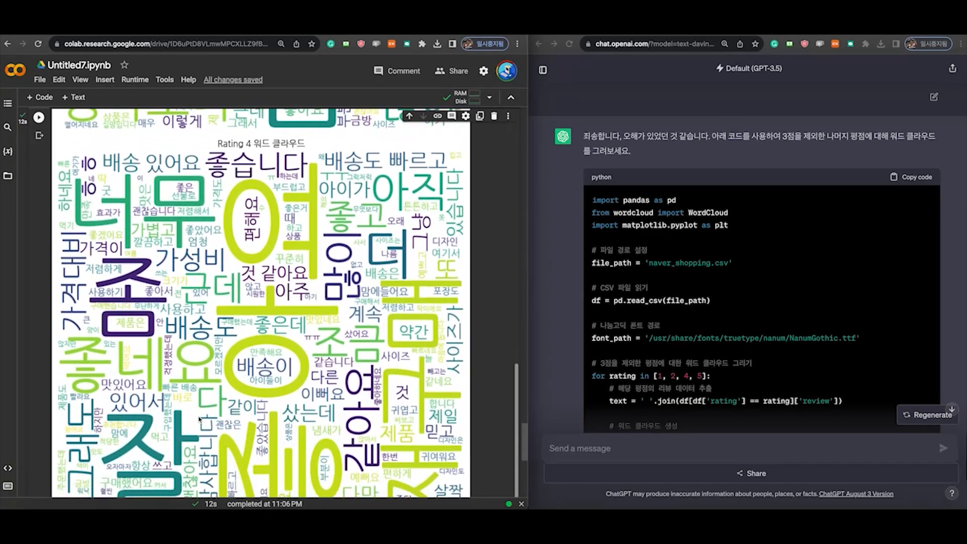
# Examine the most prominent review words throughout the Rating 4 word cloud.
pyautogui.scroll(-2, 201, 418)
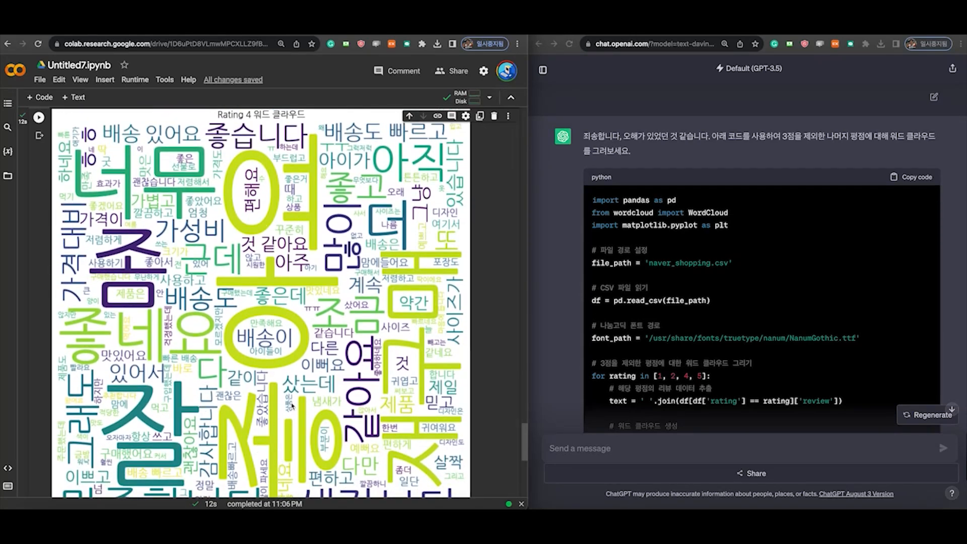
pyautogui.scroll(-1, 292, 406)
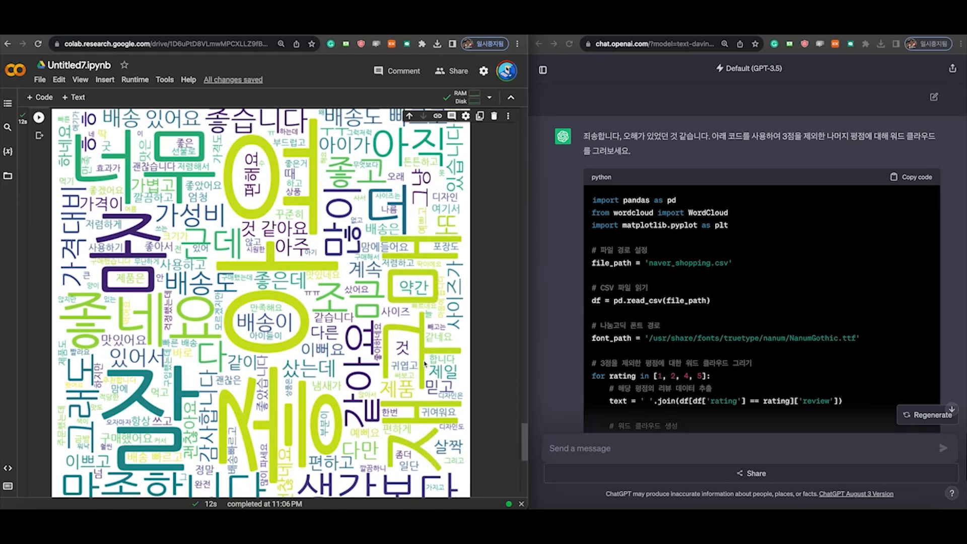
pyautogui.scroll(1, 419, 317)
pyautogui.scroll(-1, 403, 310)
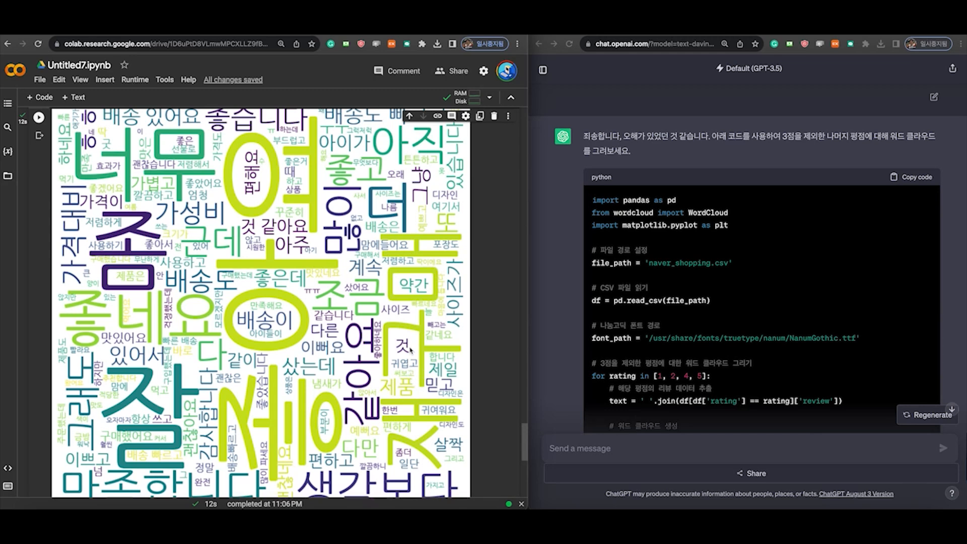
pyautogui.scroll(-2, 172, 445)
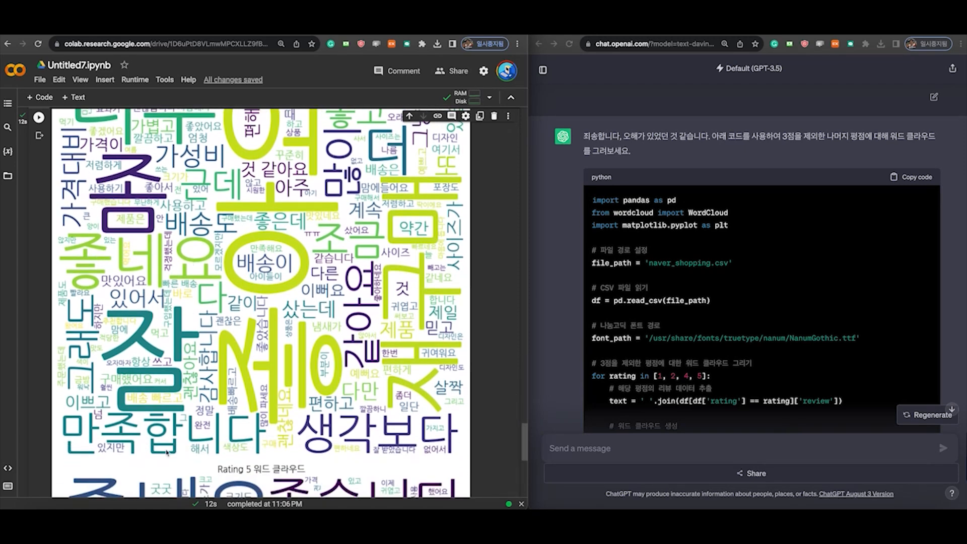
pyautogui.scroll(1, 270, 403)
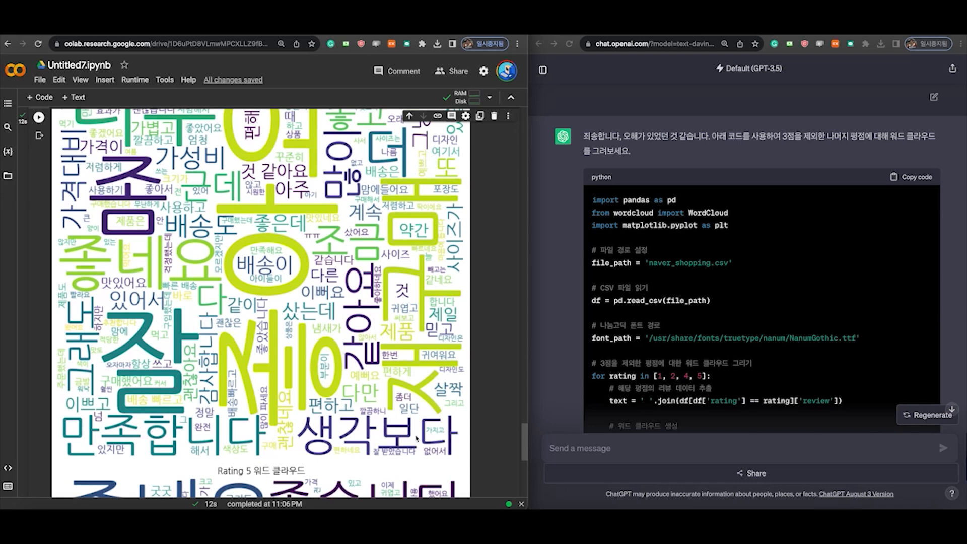
# Examine the Rating 5 word cloud from its title down to its lowest words, including 좋아요 and 재구매.
pyautogui.scroll(-5, 363, 417)
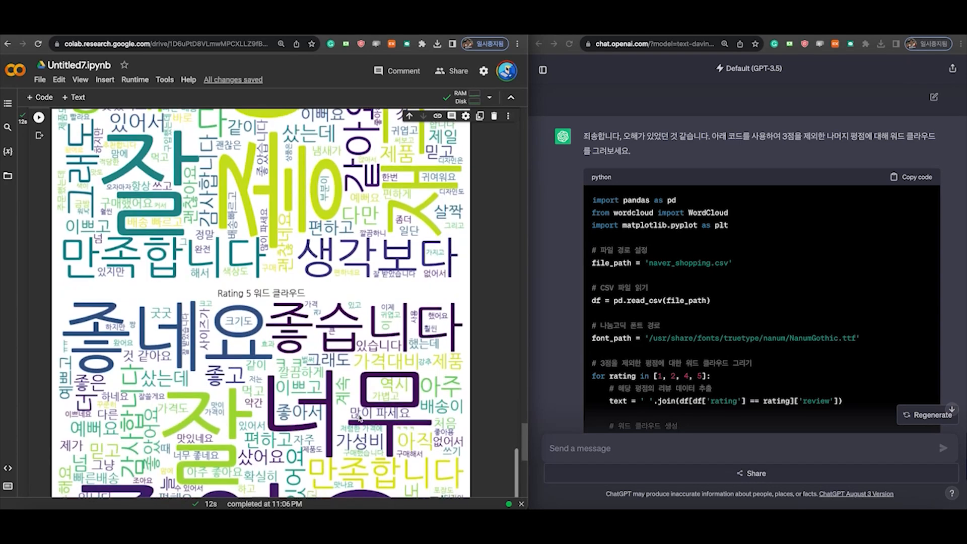
pyautogui.scroll(-2, 308, 381)
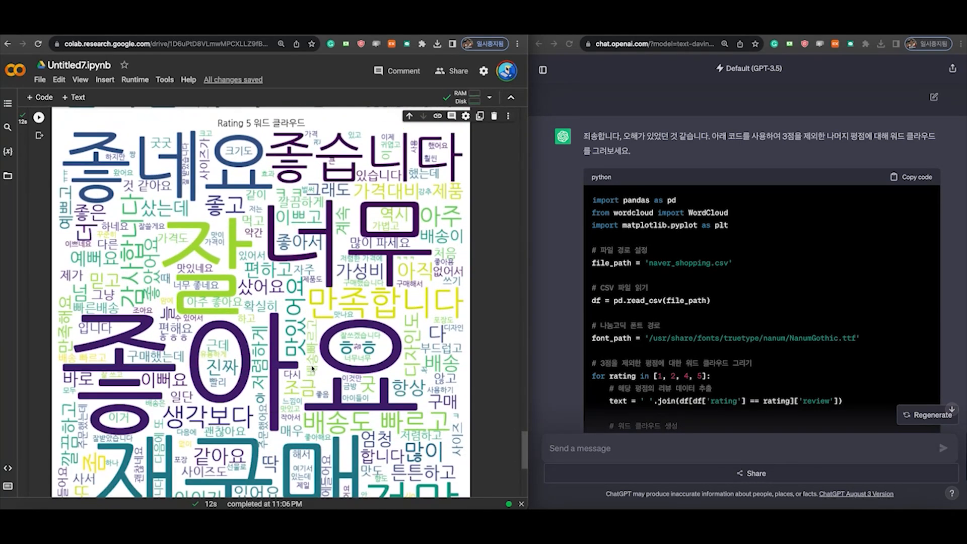
pyautogui.scroll(-1, 229, 439)
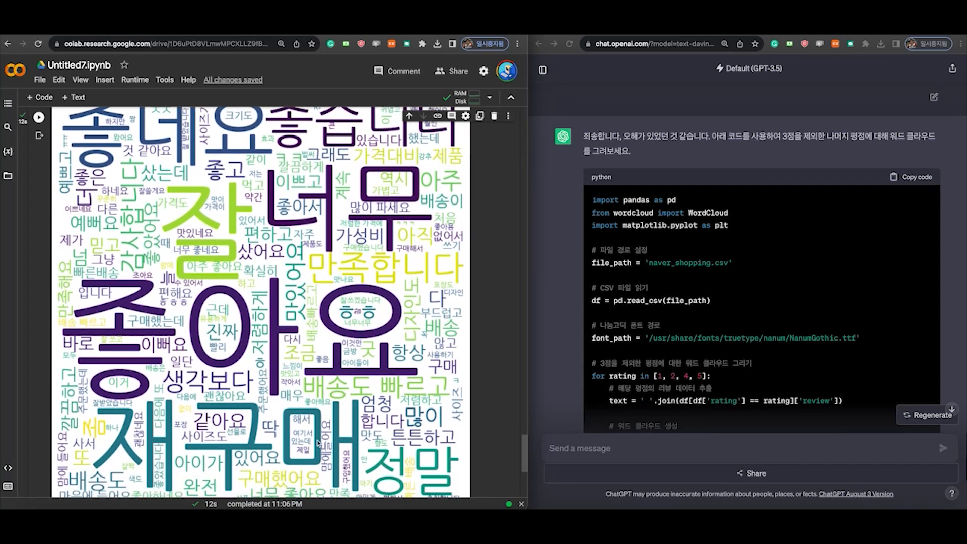
pyautogui.scroll(1, 399, 208)
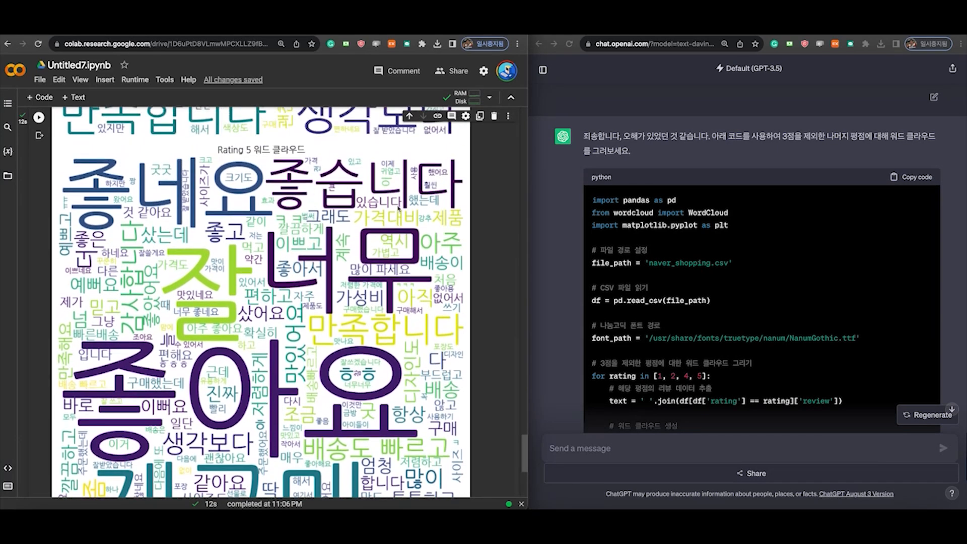
pyautogui.scroll(-1, 147, 368)
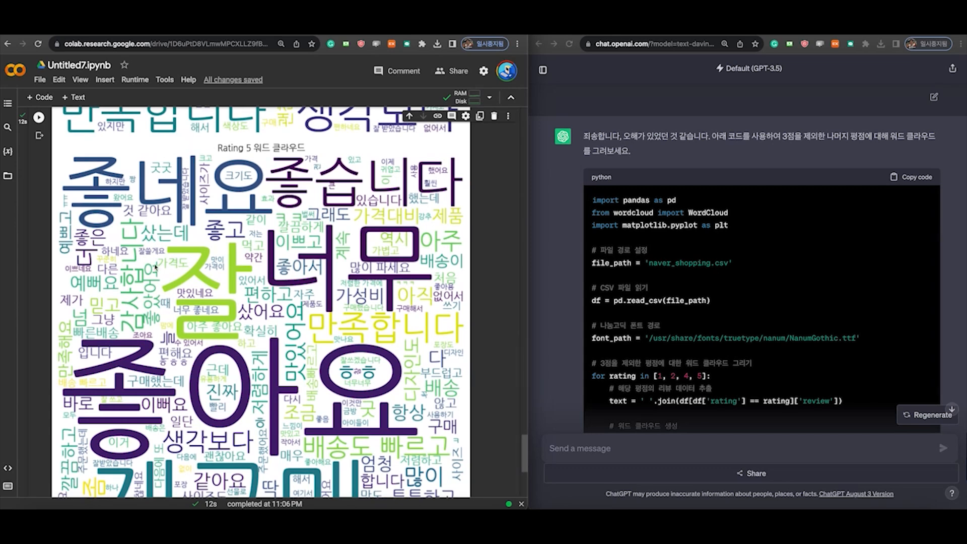
pyautogui.scroll(-3, 184, 354)
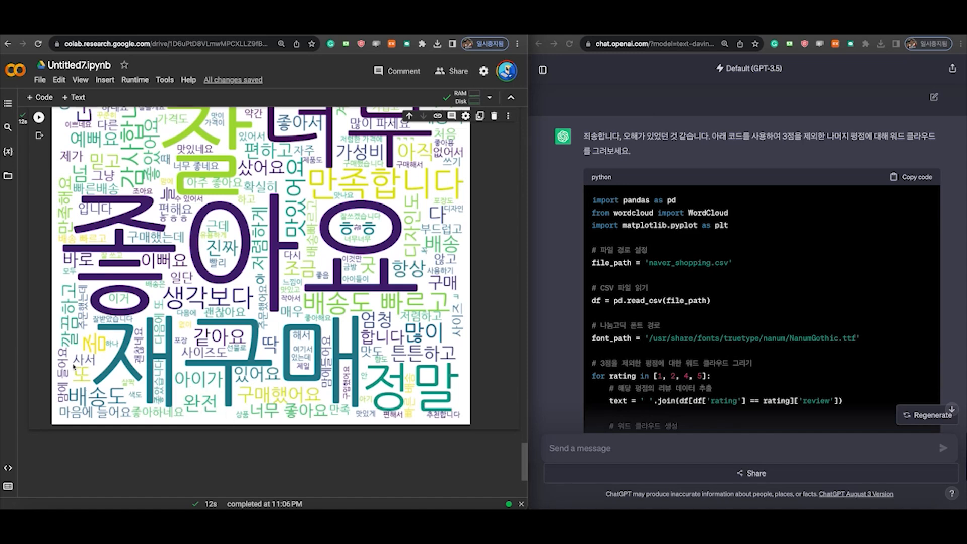
pyautogui.scroll(3, 318, 242)
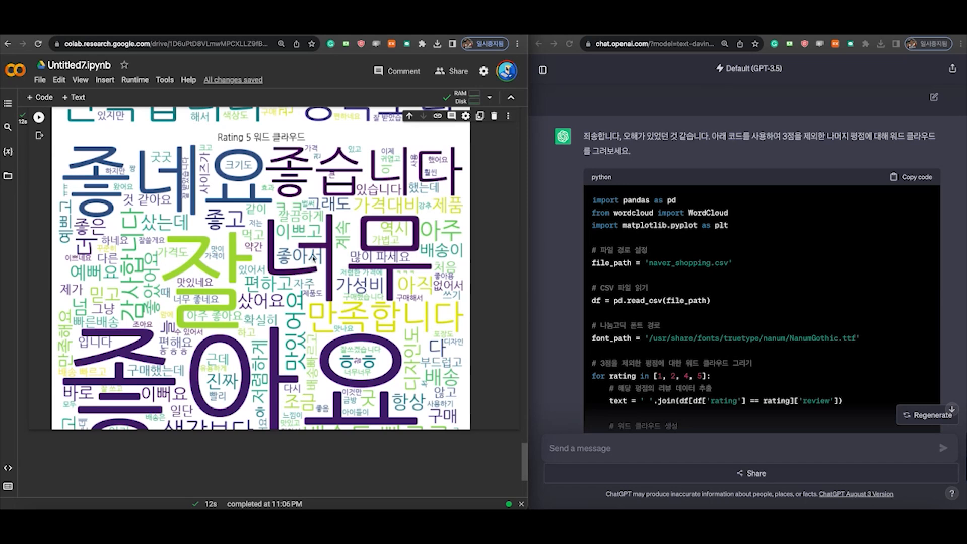
pyautogui.scroll(-3, 324, 306)
pyautogui.scroll(1, 317, 292)
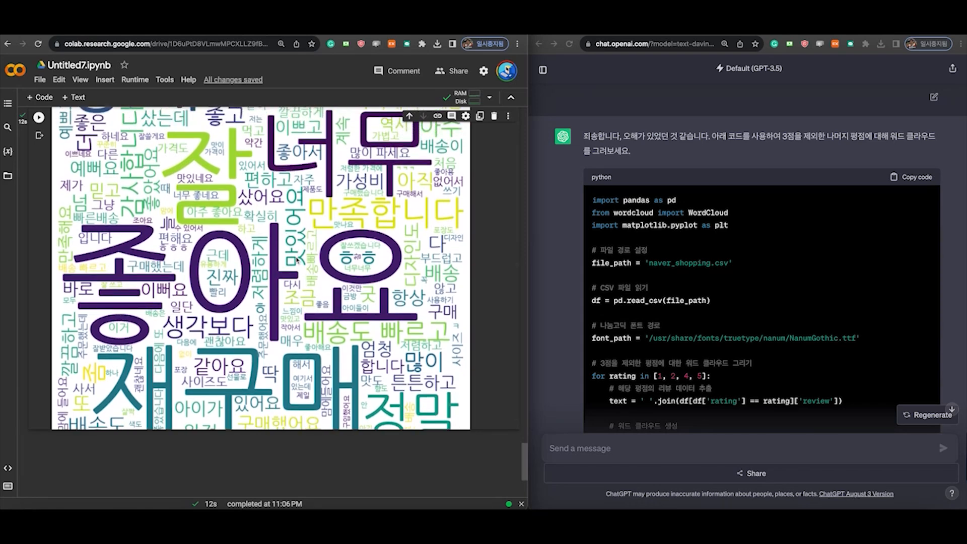
pyautogui.scroll(-1, 297, 261)
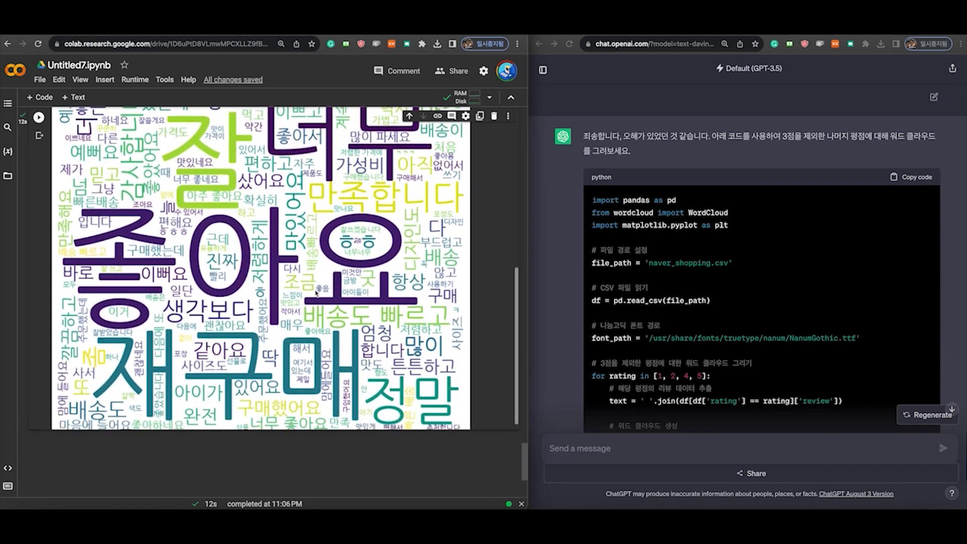
# Look back over the Rating 4 and Rating 2 word clouds and compare their use of 재구매 with the Rating 5 cloud.
pyautogui.scroll(-5, 272, 374)
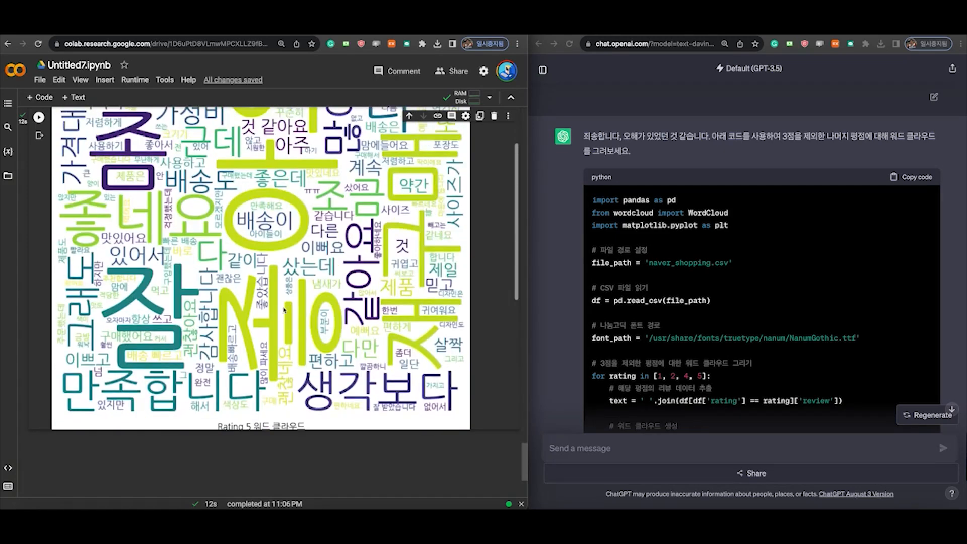
pyautogui.scroll(-10, 373, 241)
pyautogui.scroll(-5, 312, 278)
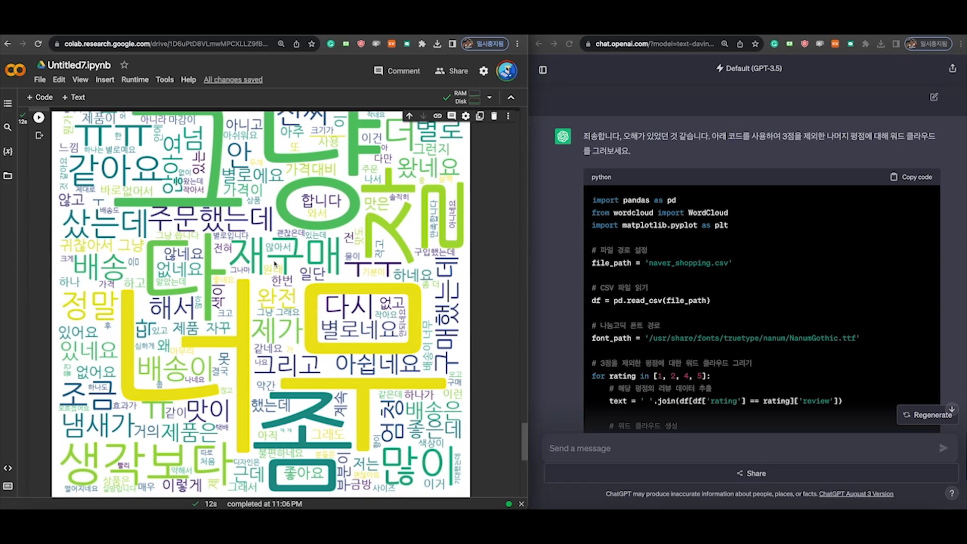
pyautogui.scroll(-10, 357, 265)
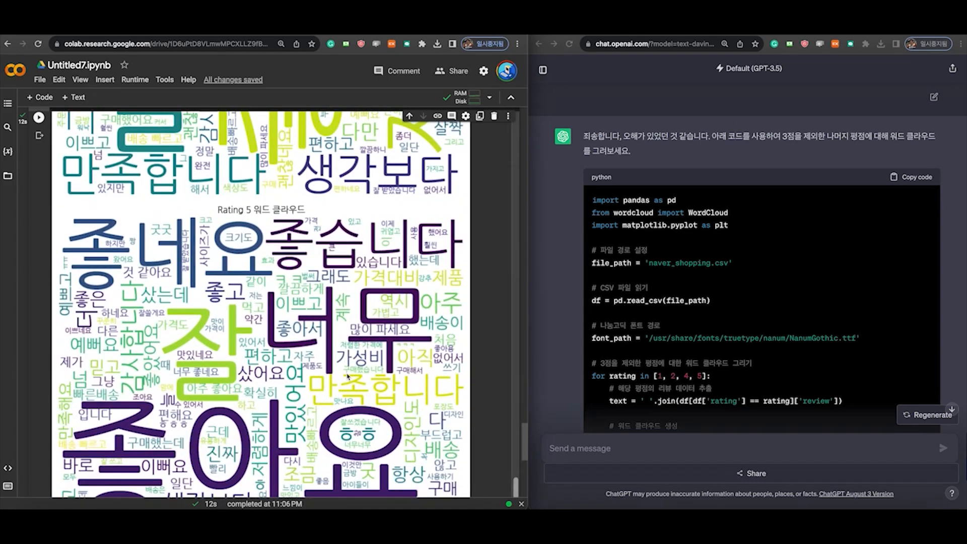
pyautogui.scroll(-3, 703, 328)
pyautogui.scroll(-3, 703, 328)
# Ask ChatGPT in Korean to output the review data containing the word "재구매" separately for ratings 1, 2, 4 and 5.
pyautogui.click(664, 452)
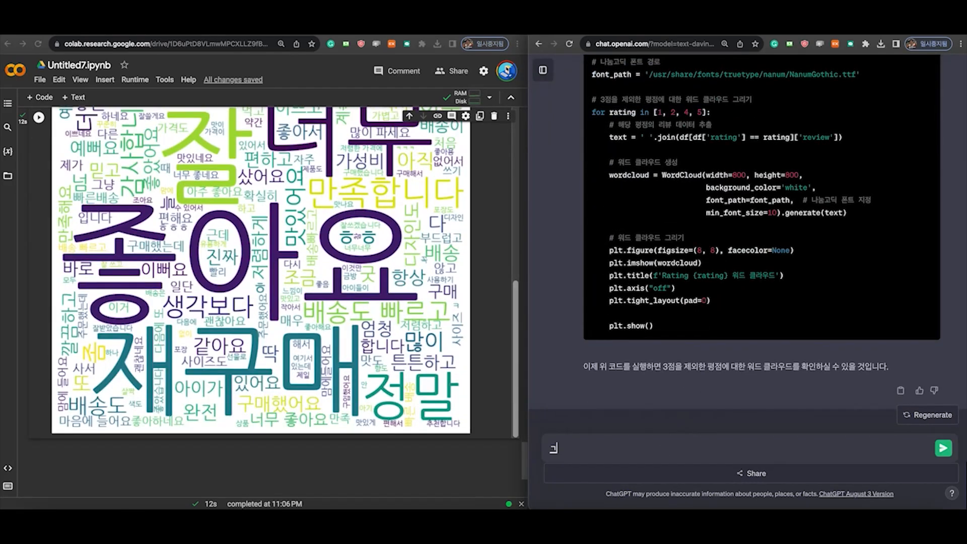
pyautogui.write('고마워. "재구매" 단어가 포함되어 있')
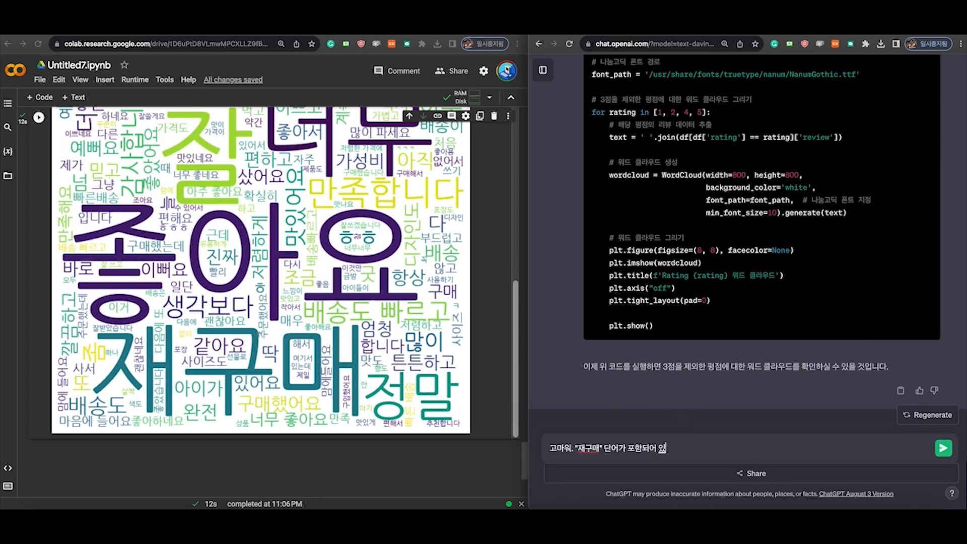
pyautogui.write('는 리뷰 데이터를 보고싶으')
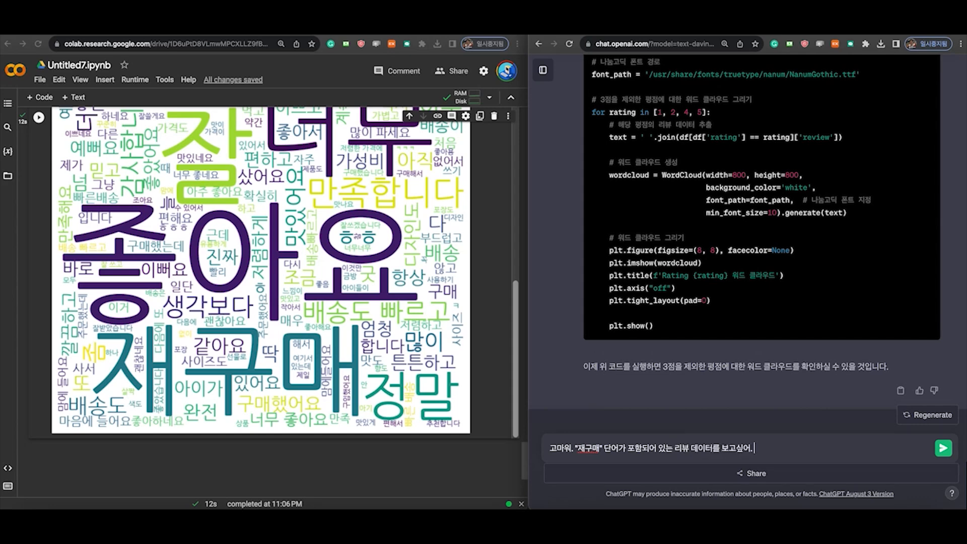
pyautogui.write('. reating이 1점, 2점, 4점,')
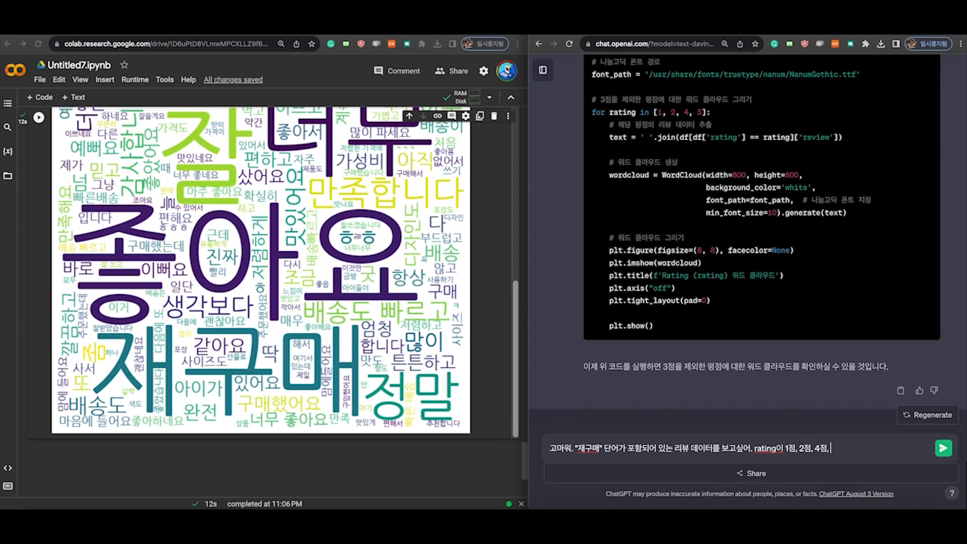
pyautogui.write(' 5점인 리뷰 텍스트 각각에')
pyautogui.press('BackSpace')
pyautogui.press('BackSpace')
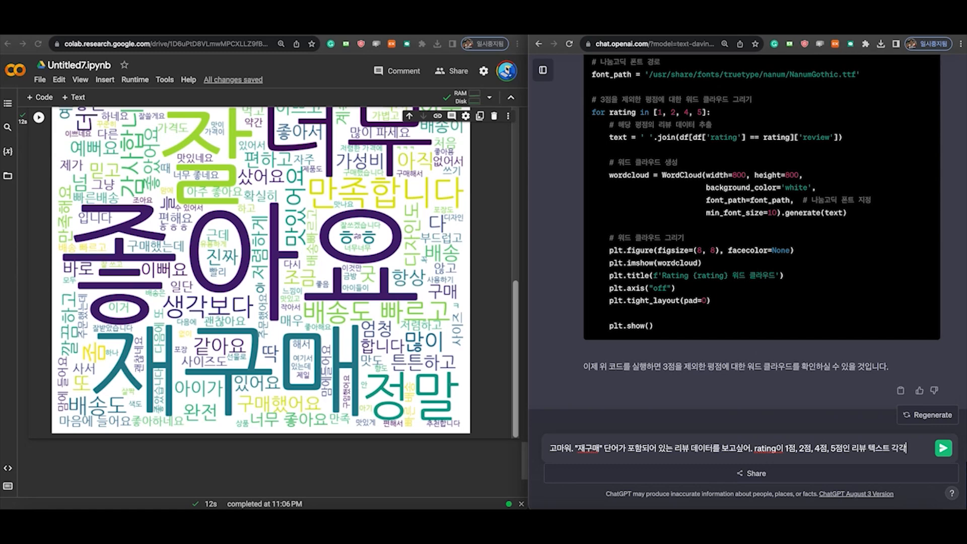
pyautogui.write('에 대해서 "재구')
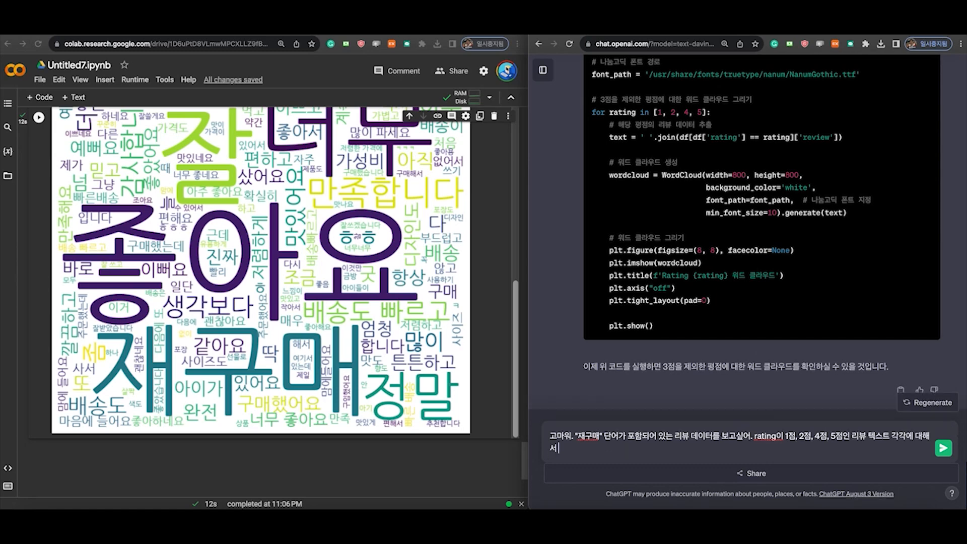
pyautogui.write('매" 다녕')
pyautogui.write('가 포함되어 있는')
pyautogui.write(' 리뷰 데이터')
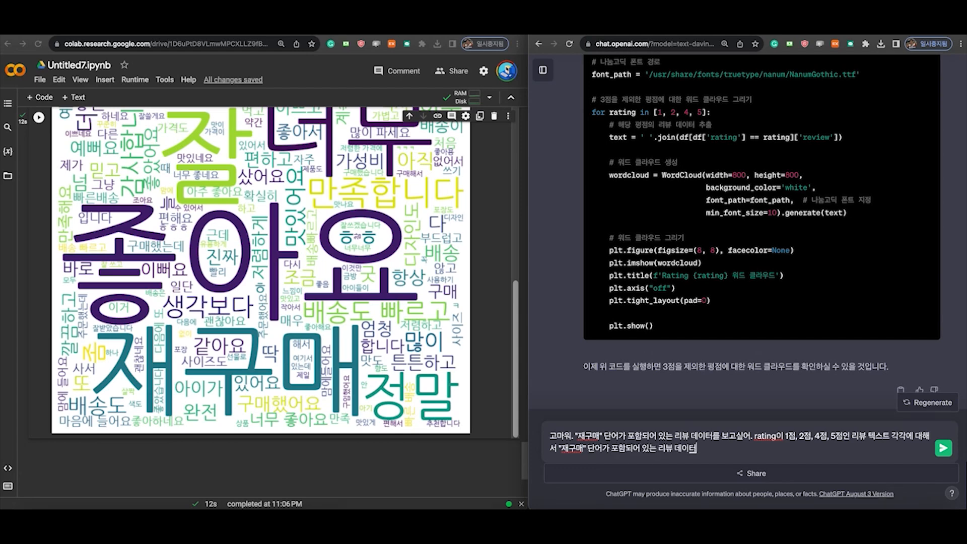
pyautogui.write('를 출력했줘.')
pyautogui.press('Return')
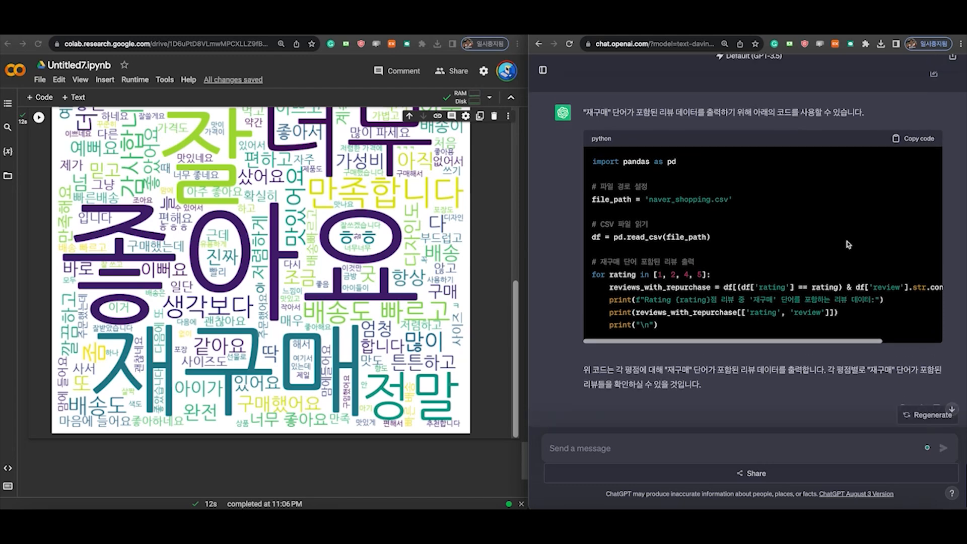
# Copy ChatGPT's "재구매" review-filtering code into a new code cell below the word clouds and run it.
pyautogui.click(912, 139)
pyautogui.scroll(-1, 308, 434)
pyautogui.click(237, 424)
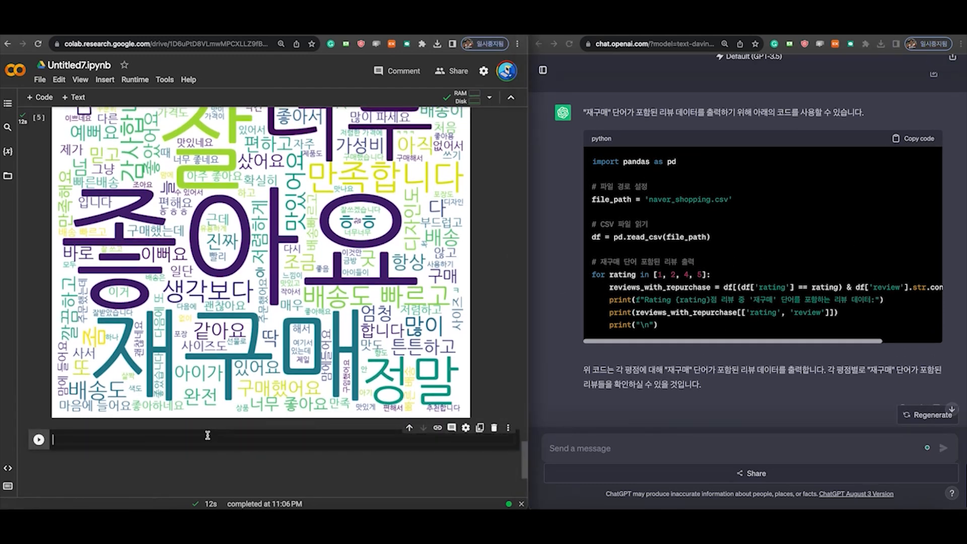
pyautogui.hotkey('ctrl', 'v')
pyautogui.scroll(-6, 210, 403)
pyautogui.hotkey('shift', 'Return')
pyautogui.scroll(-2, 248, 417)
pyautogui.scroll(2, 239, 406)
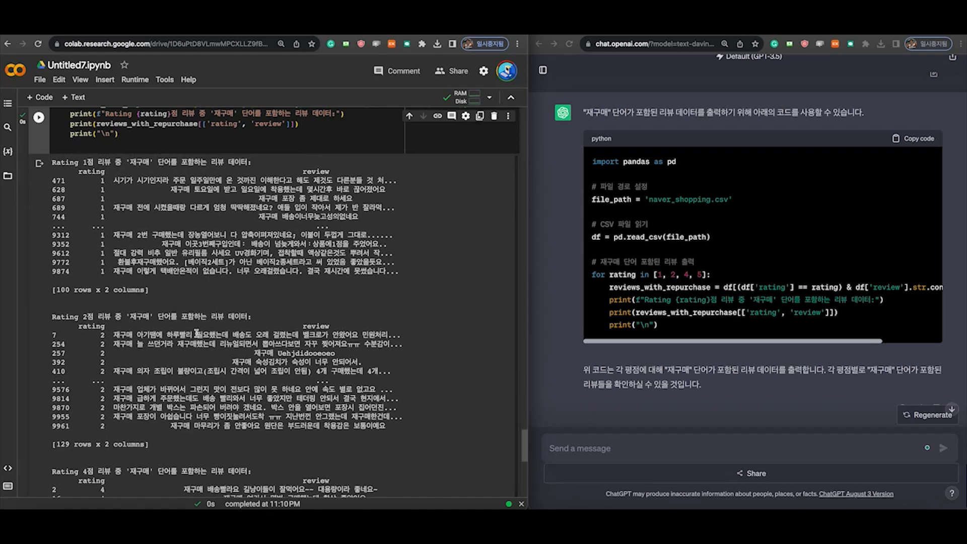
# Read the Rating 1 reviews containing "재구매", highlighting the complaints in rows 628, 687 and 744.
pyautogui.doubleClick(130, 162)
pyautogui.click(241, 162)
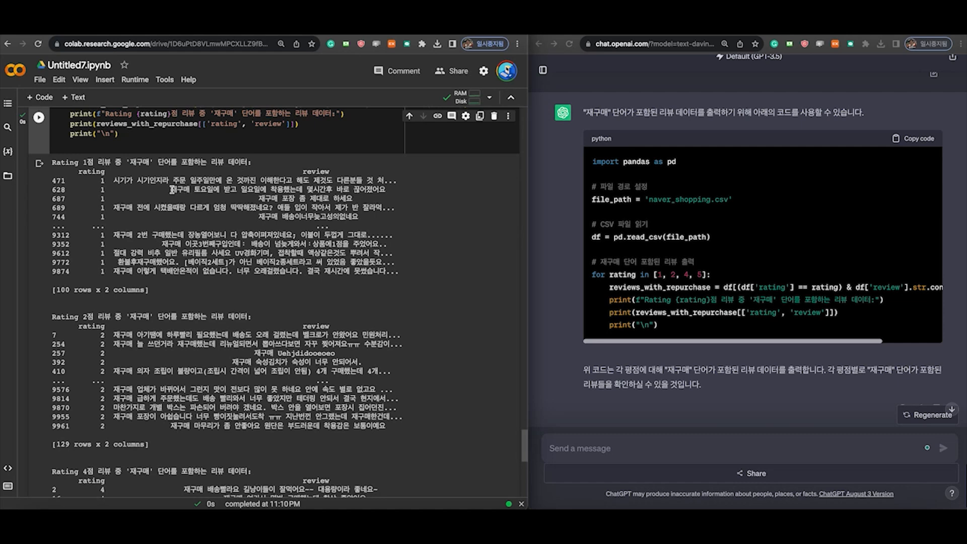
pyautogui.moveTo(170, 189); pyautogui.dragTo(383, 186)
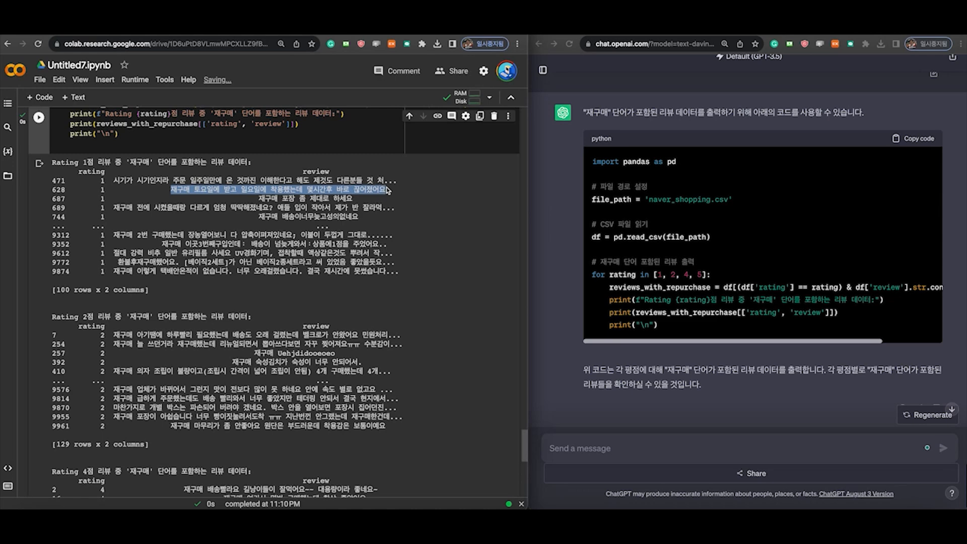
pyautogui.moveTo(259, 198); pyautogui.dragTo(355, 198)
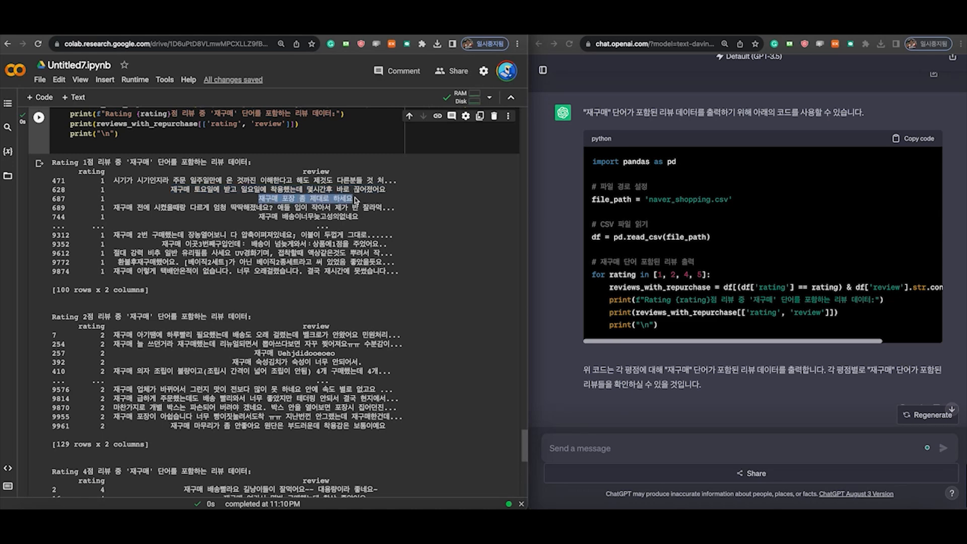
pyautogui.moveTo(301, 215); pyautogui.dragTo(361, 217)
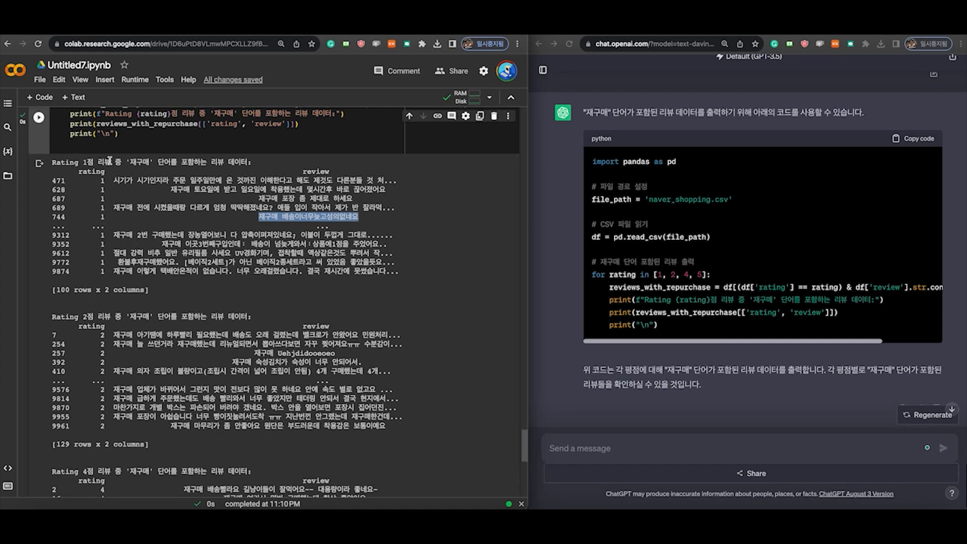
pyautogui.click(269, 219)
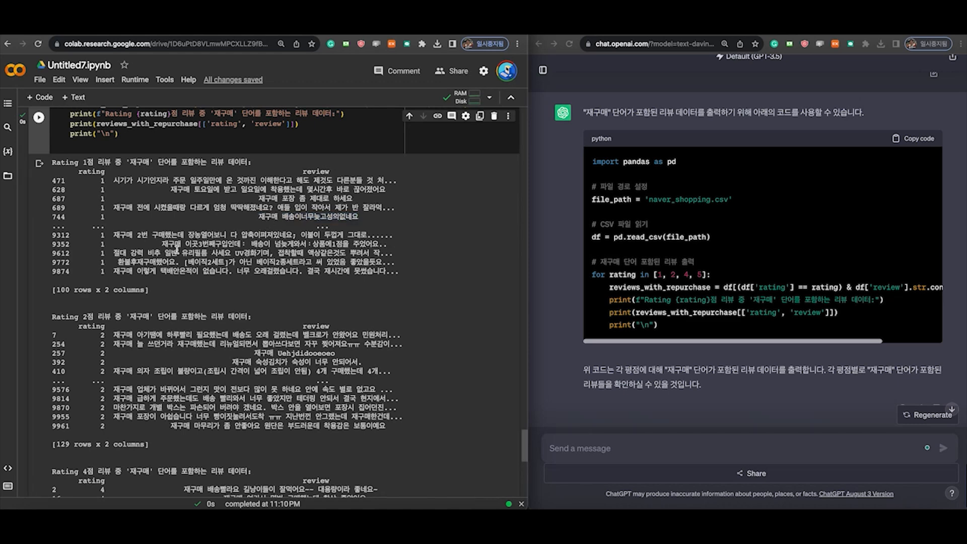
# Read the Rating 2 reviews containing "재구매", highlighting part of row 254, and continue through the Rating 4 and 5 reviews.
pyautogui.scroll(-1, 177, 248)
pyautogui.moveTo(113, 330); pyautogui.dragTo(217, 328)
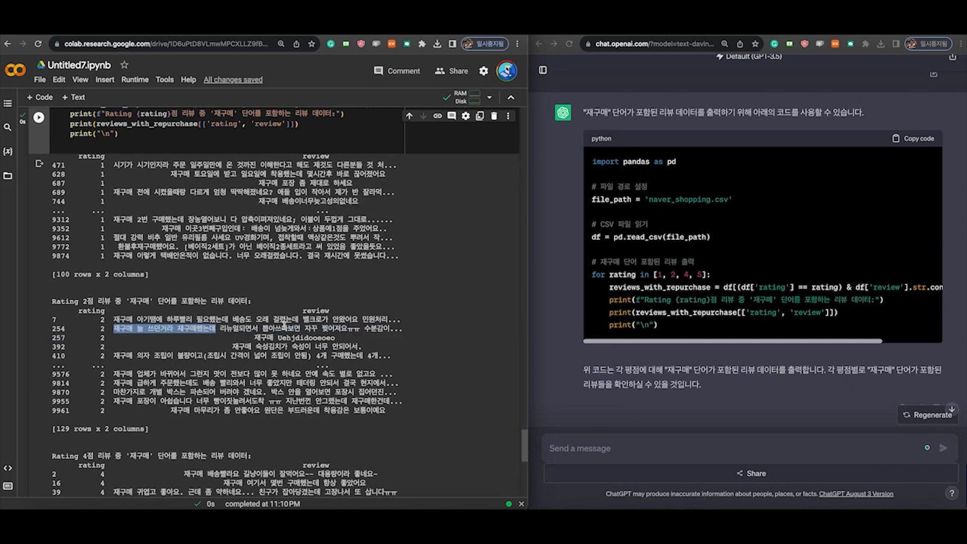
pyautogui.scroll(-2, 227, 332)
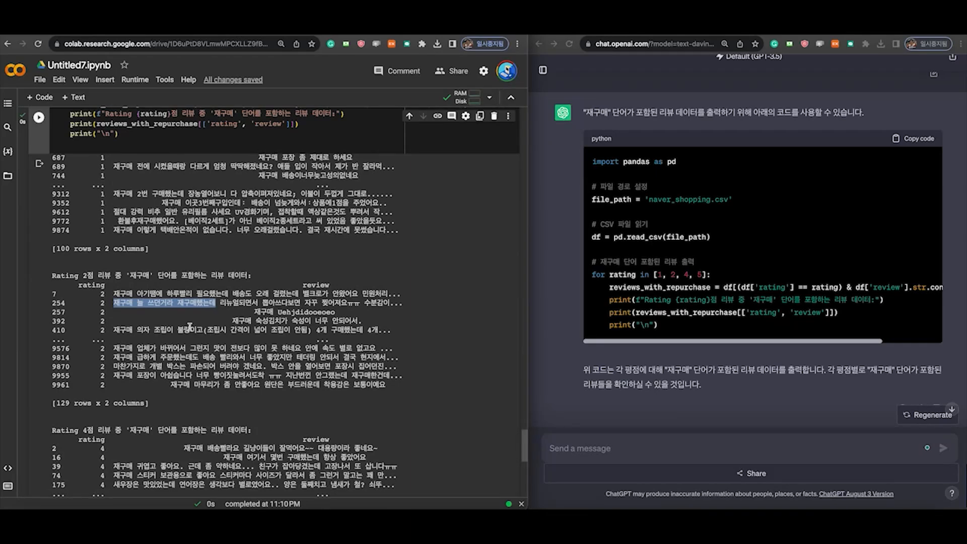
pyautogui.scroll(-3, 189, 327)
pyautogui.scroll(-2, 202, 363)
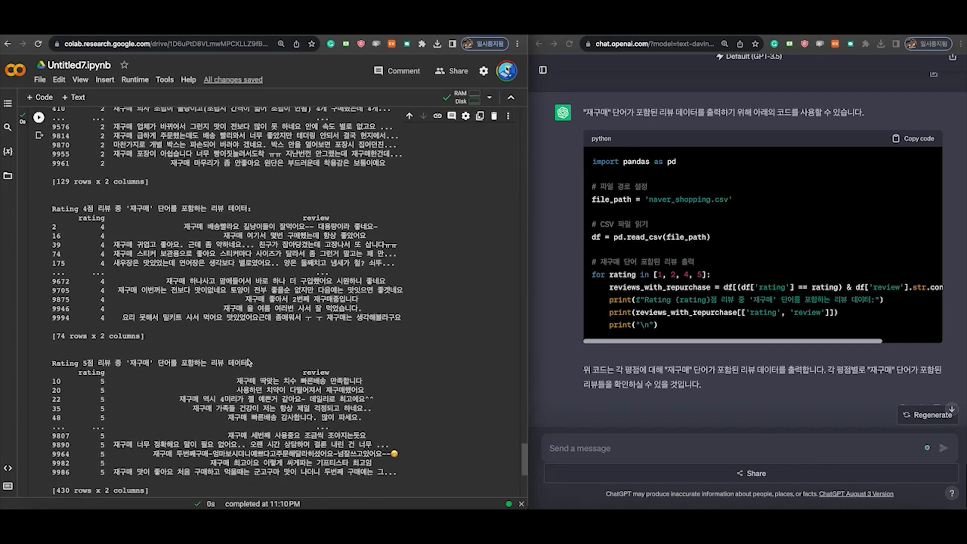
# Read the Rating 5 reviews containing "재구매", highlighting row 10, and compare them with the Rating 1, 2 and 4 reviews.
pyautogui.scroll(-2, 151, 252)
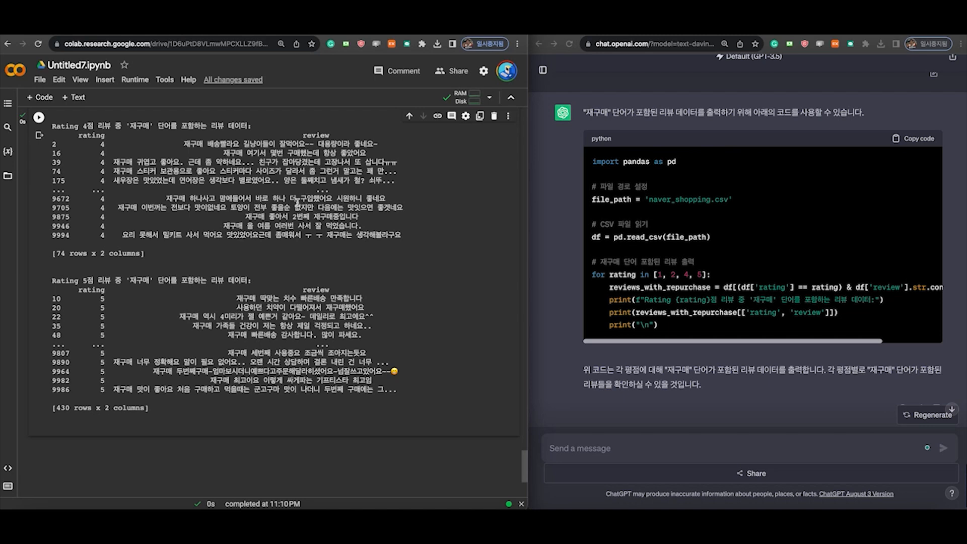
pyautogui.moveTo(237, 298); pyautogui.dragTo(362, 299)
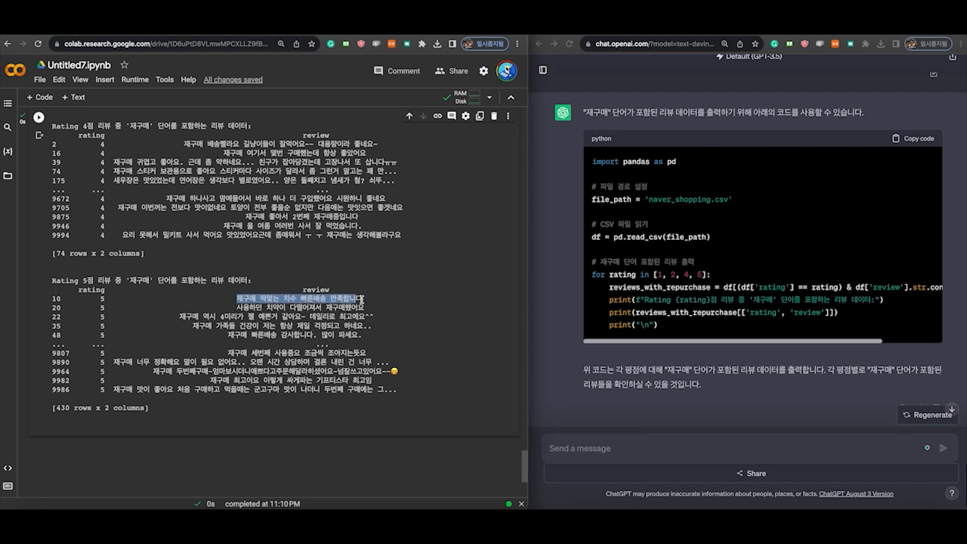
pyautogui.click(369, 303)
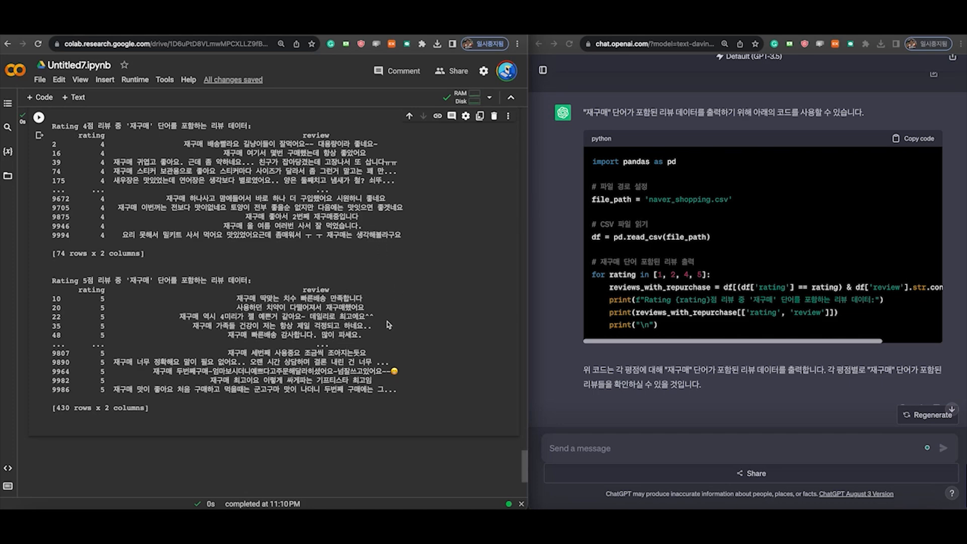
pyautogui.scroll(6, 388, 329)
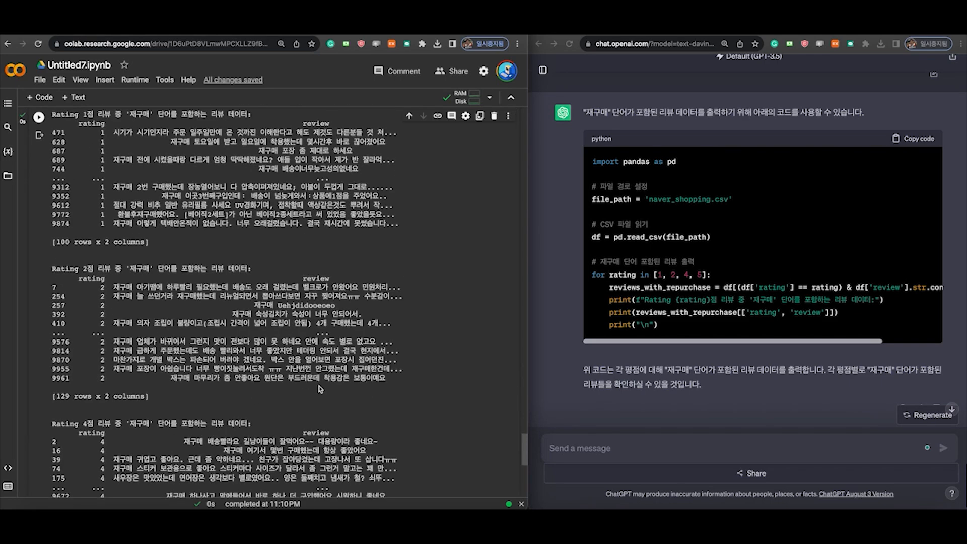
pyautogui.scroll(3, 383, 340)
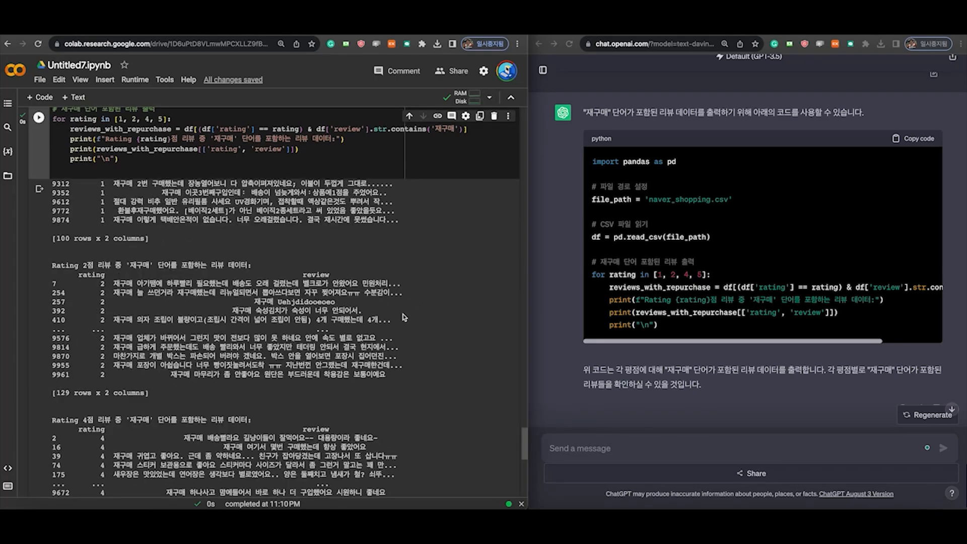
pyautogui.scroll(-1, 403, 316)
pyautogui.scroll(-5, 416, 325)
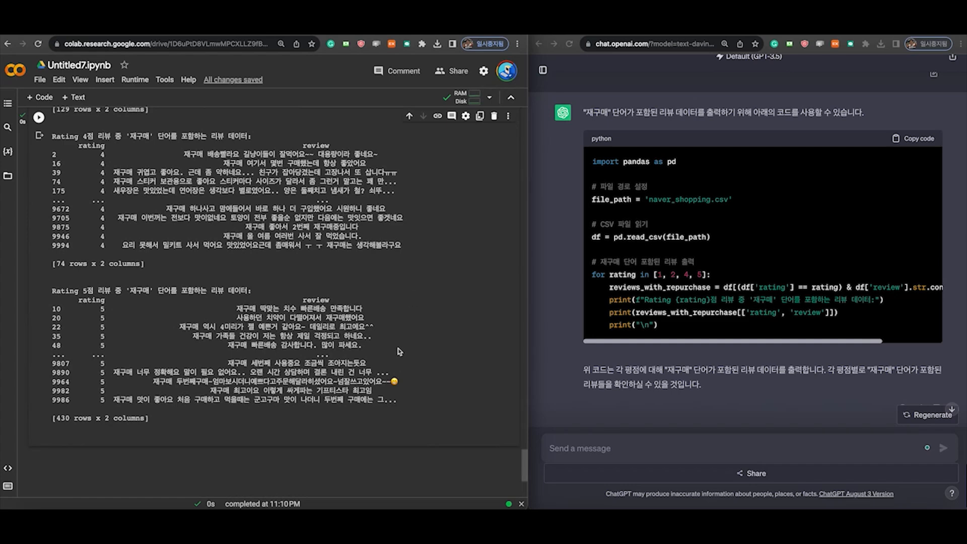
# Ask ChatGPT in Korean for a bar graph with rating on the X axis and the count of reviews containing "좋아요" or "좋네요" on the Y axis.
pyautogui.scroll(10, 403, 348)
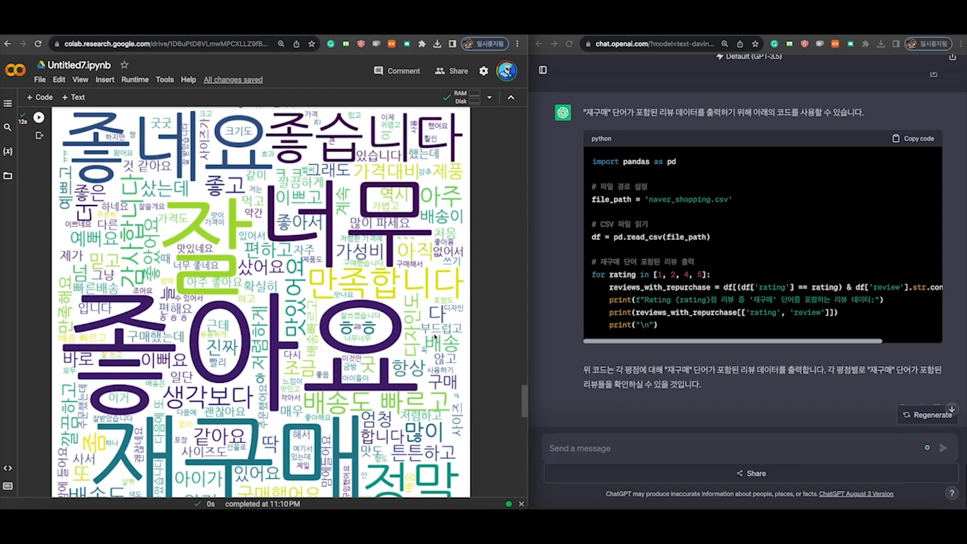
pyautogui.scroll(-1, 436, 336)
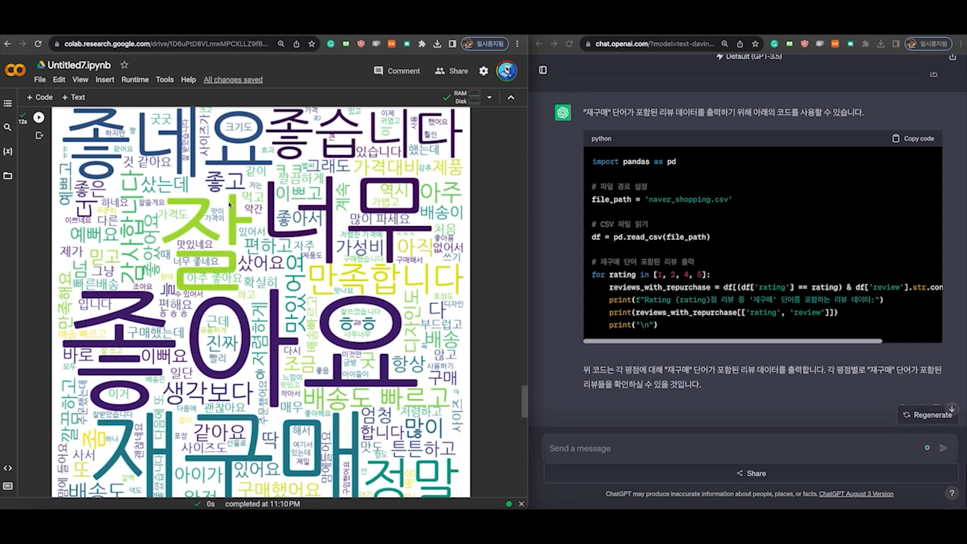
pyautogui.click(611, 449)
pyautogui.write('고마워. X축')
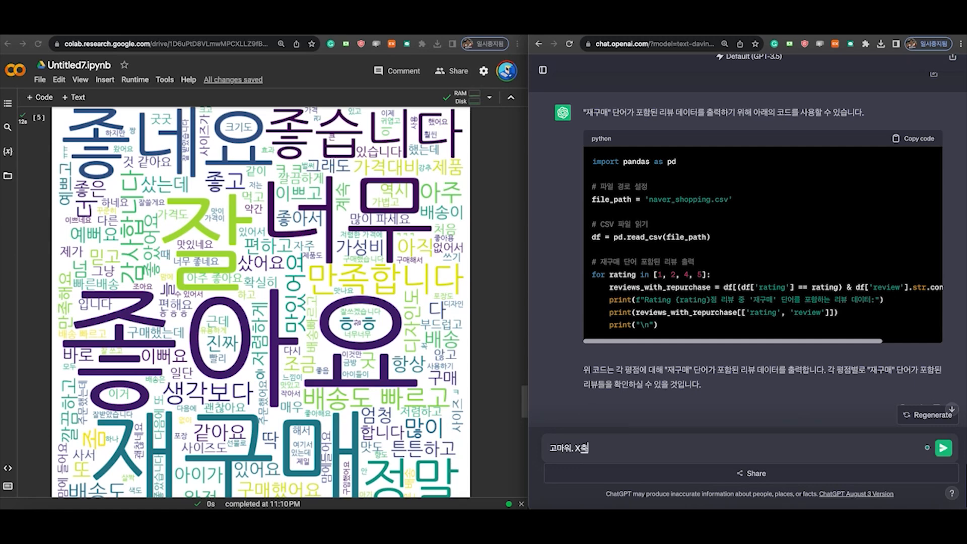
pyautogui.write('에님 rating 갑')
pyautogui.write('으로 해주고,')
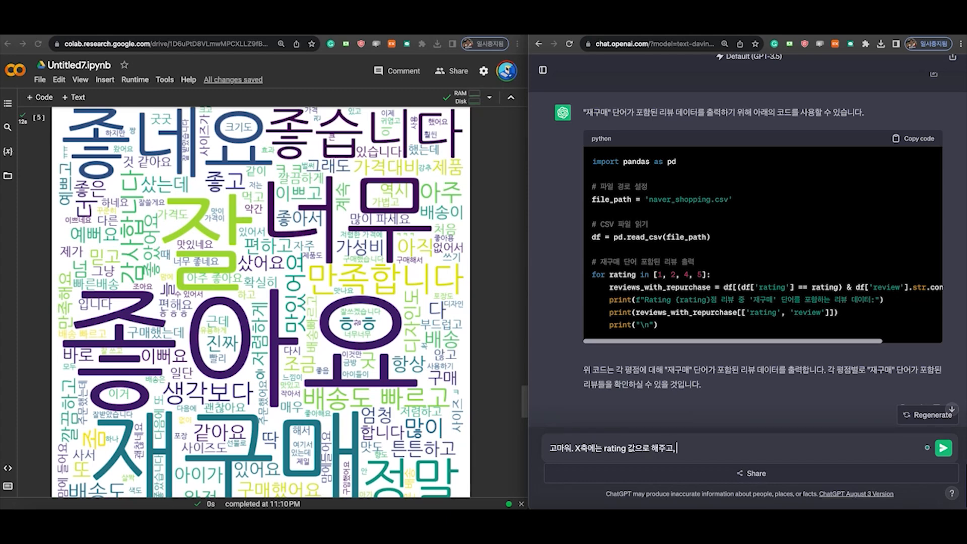
pyautogui.write(' Y축에는 "좋아요" 혹은 "좋네요" 가 들어')
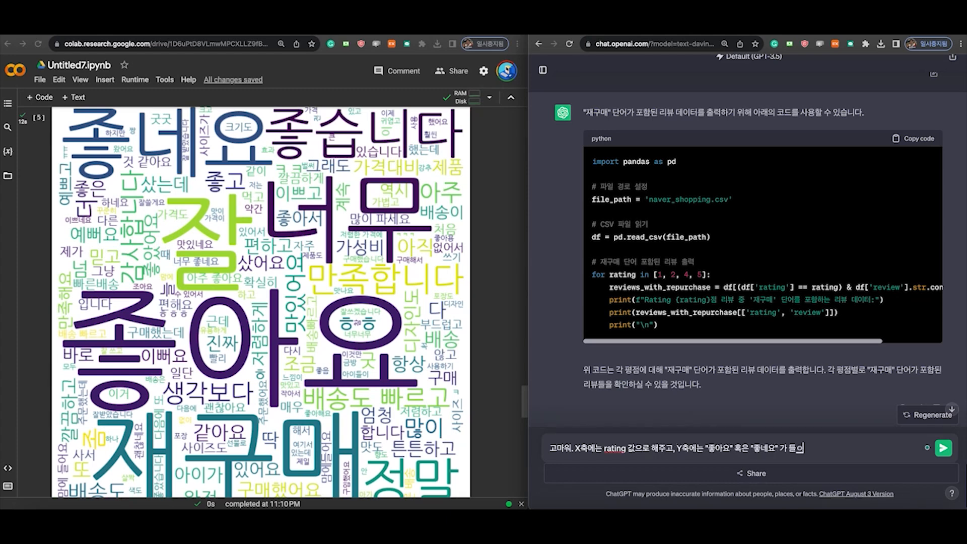
pyautogui.write('간 리뷰 텍스트의 갯수를')
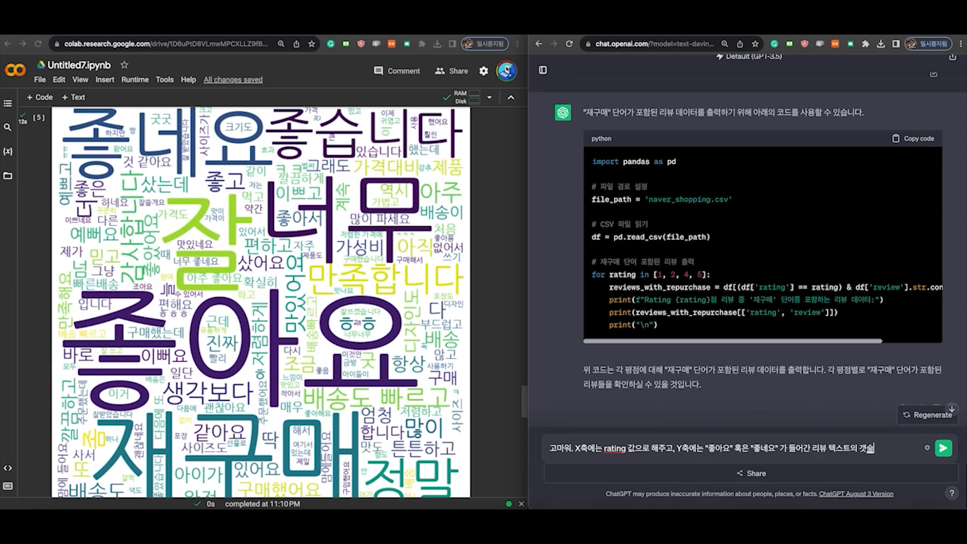
pyautogui.press('BackSpace')
pyautogui.press('BackSpace')
pyautogui.write('로 해서 막대 그래프를 그려줘.')
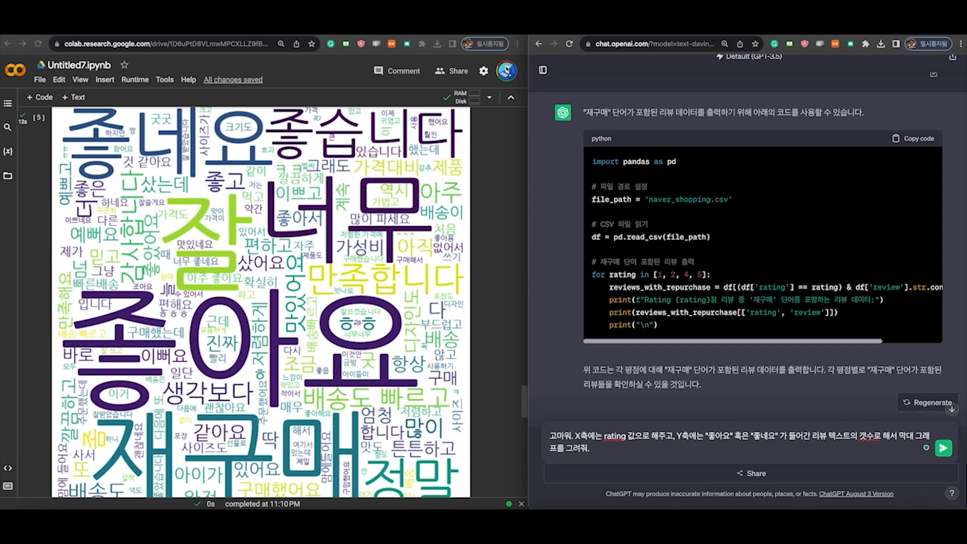
pyautogui.press('Return')
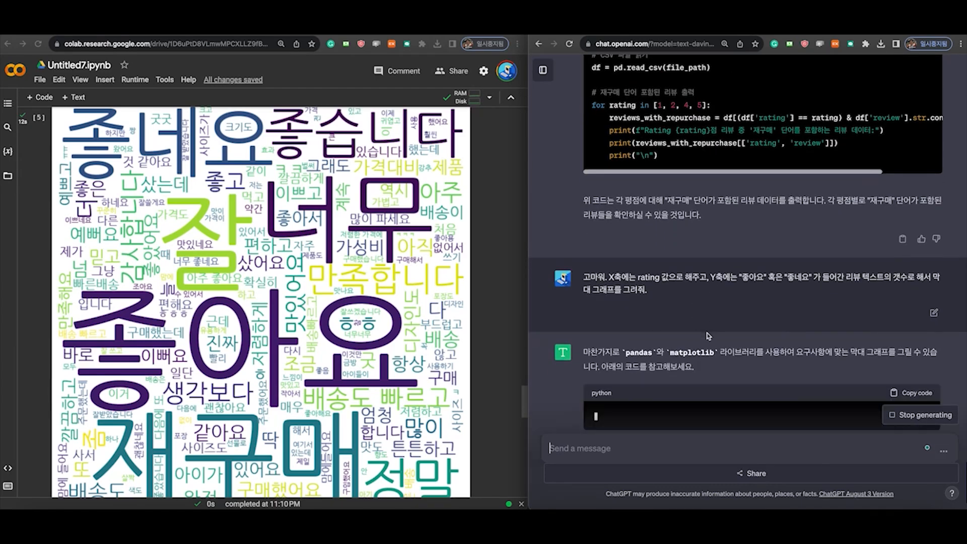
# Copy ChatGPT's "좋아요"/"좋네요" bar graph code into a new code cell below the "재구매" review output, run it and view the chart.
pyautogui.scroll(-5, 367, 369)
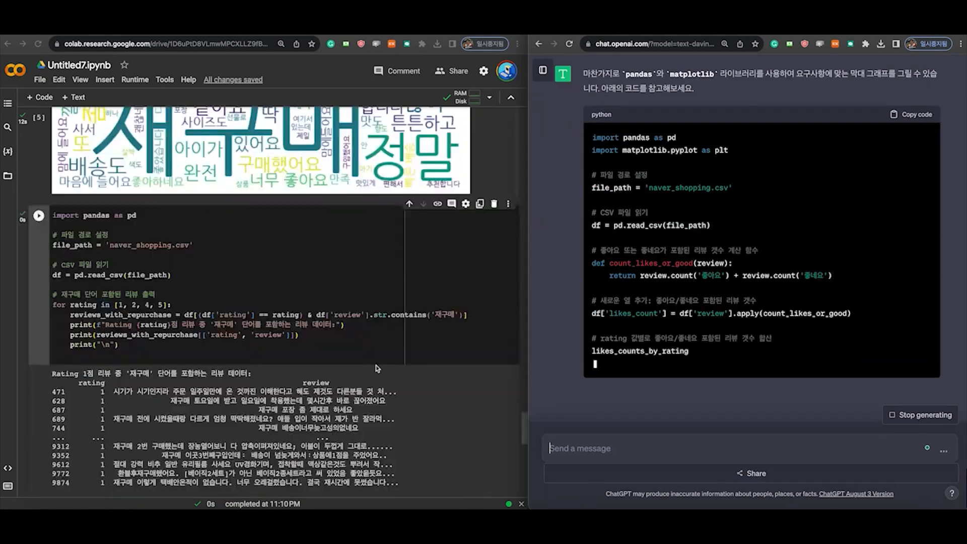
pyautogui.scroll(-10, 367, 369)
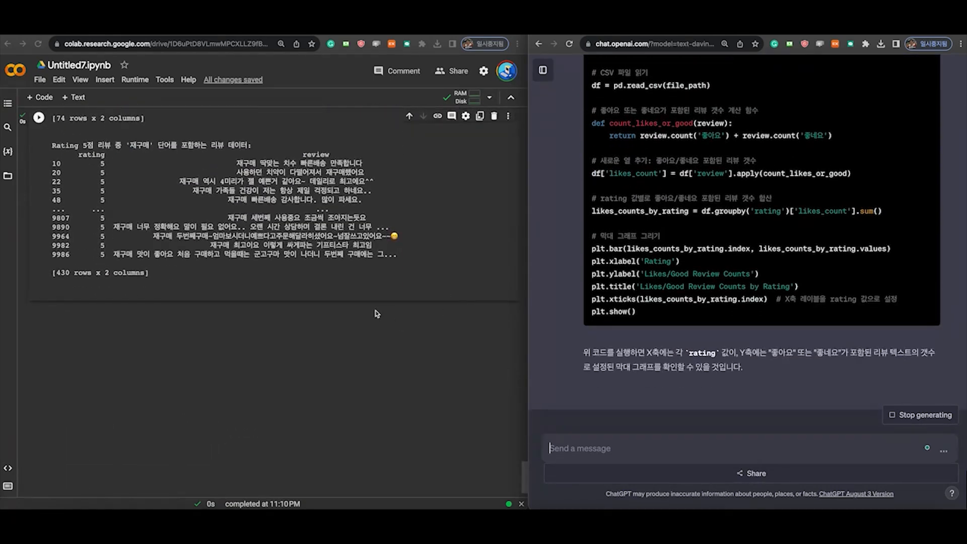
pyautogui.scroll(5, 850, 235)
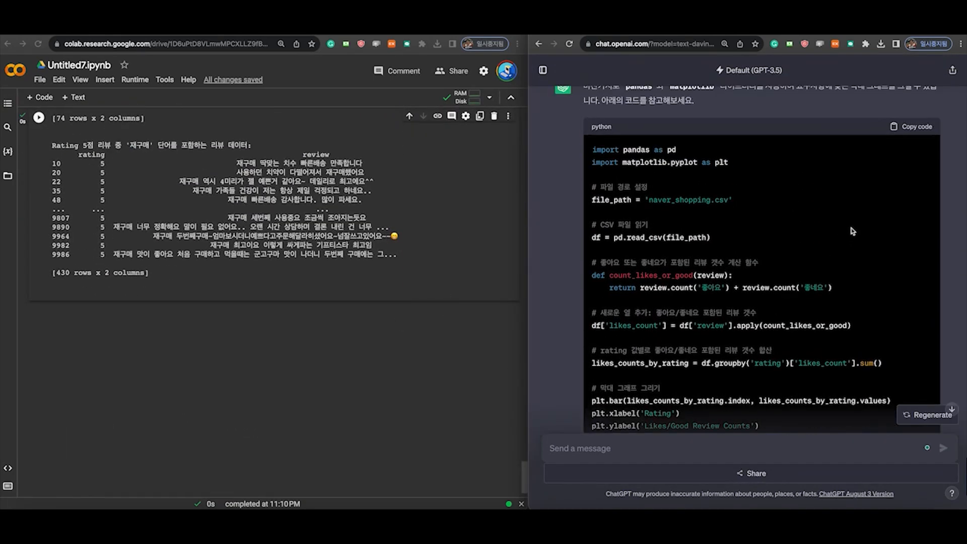
pyautogui.click(913, 127)
pyautogui.click(331, 375)
pyautogui.click(240, 305)
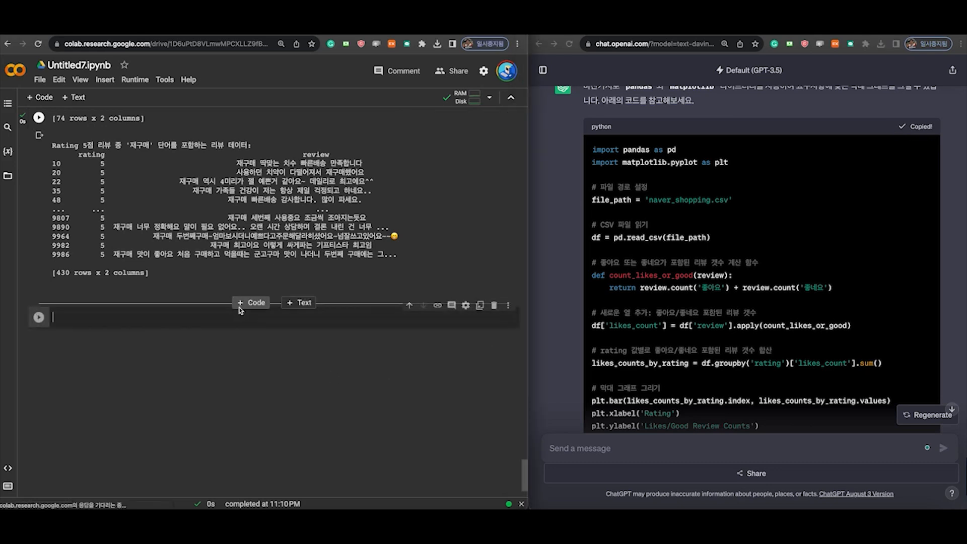
pyautogui.write("import pandas as pd import matplotlib.pyplot as plt  # 파일 경로 설정 file_path = 'naver_shopping.csv'  # CSV 파일 읽기 df = pd.read_csv(file_path)  # 좋아요 또는 좋네요가 포함된 리뷰 갯수 계산 함수 def count_likes_or_good(review):     return review.count('좋아요') + review.count('좋네요')  # 새로운 열 추가: 좋아요/좋네요 포함된 리뷰 갯수 df['likes_count'] = df['review'].apply(count_likes_or_good)  # rating 값별로 좋아요/좋네요 포함된 리뷰 갯수 합산 likes_counts_by_rating = df.groupby('rating')['likes_count'].sum()  # 막대 그래프 그리기 plt.bar(likes_counts_by_rating.index, likes_counts_by_rating.values) plt.xlabel('Rating') plt.ylabel('Likes/Good Review Counts') plt.title('Likes/Good Review Counts by Rating') plt.xticks(likes_counts_by_rating.index)  # X축 레이블을 rating 값으로 설정 plt.show()")
pyautogui.hotkey('shift', 'Return')
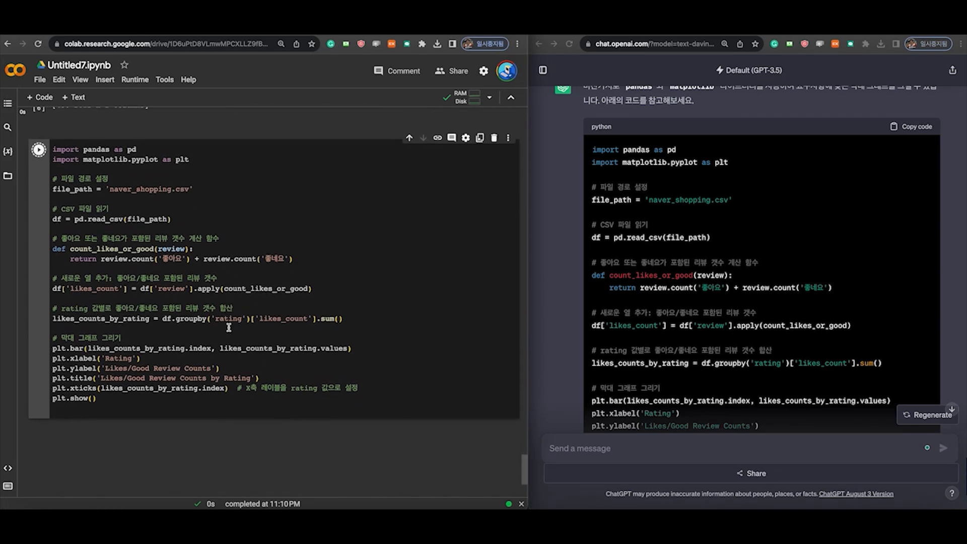
pyautogui.scroll(-5, 313, 285)
pyautogui.scroll(2, 375, 299)
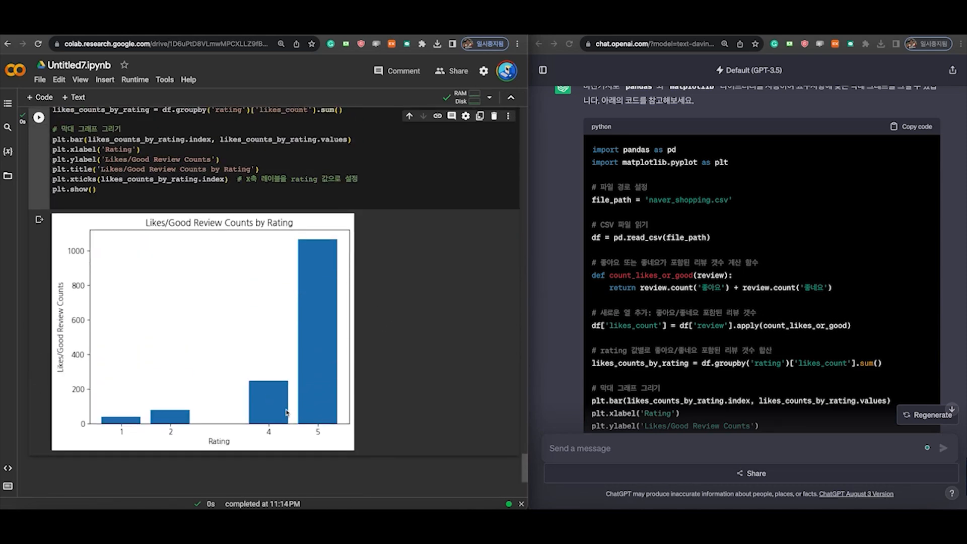